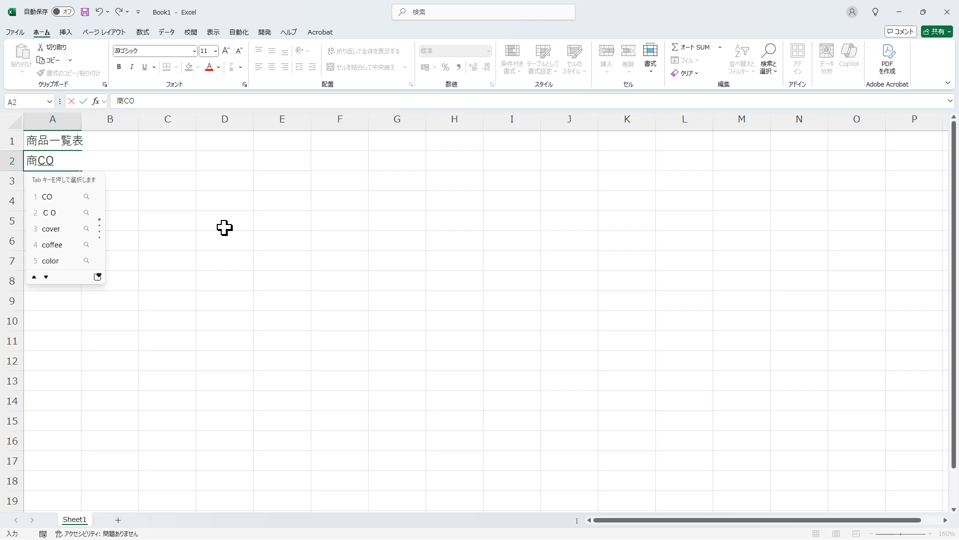
Step: Complete the header 商ＣＯ in A2 and enter the headers 商品名 in B2 and 在庫数 in C2
key(Return)
key(Tab)
text(商品名)
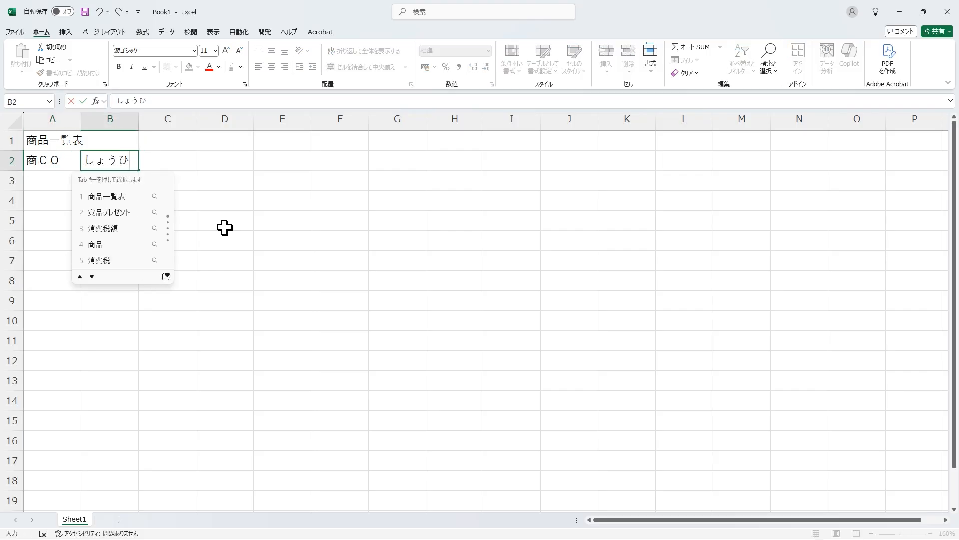
key(Return)
key(Tab)
text(在庫数)
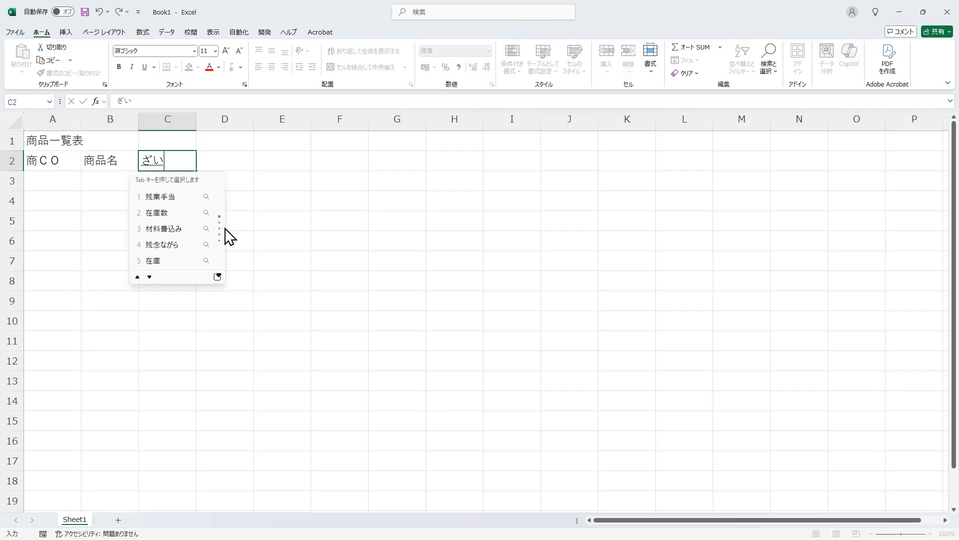
key(Return)
key(Tab)
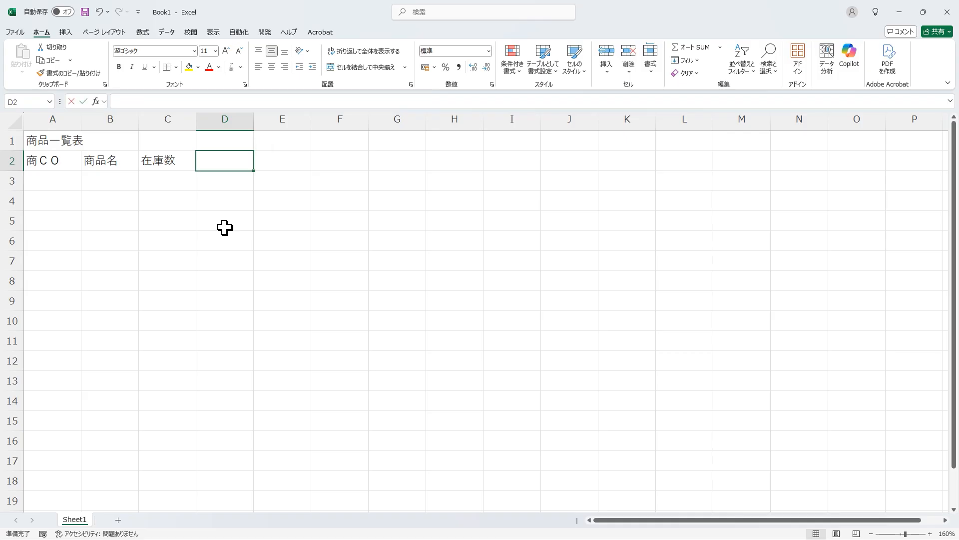
Step: Enter the column header 委託予定数 in cell D2
text(いたくt)
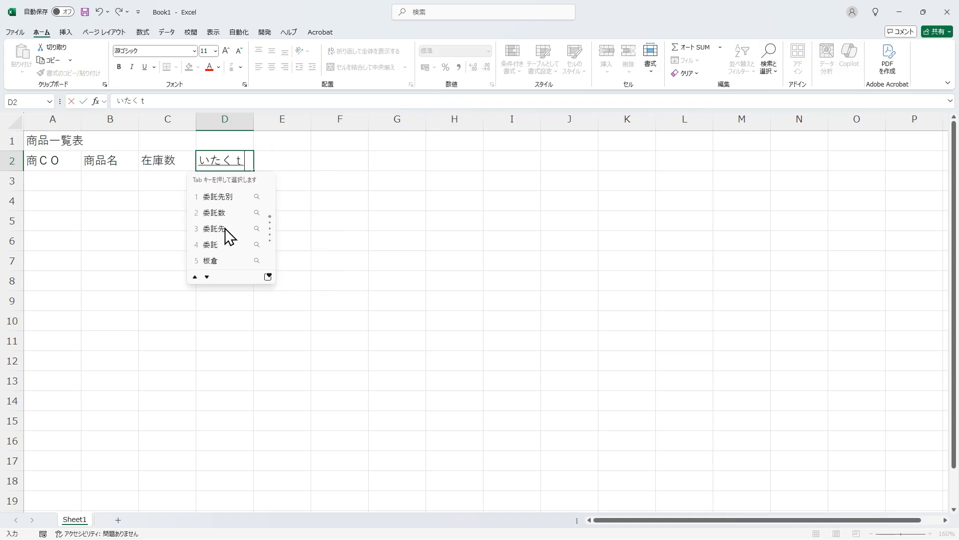
key(BackSpace)
text(￥よう)
key(BackSpace)
key(BackSpace)
key(BackSpace)
text(よていすう)
key(space)
key(Return)
key(Tab)
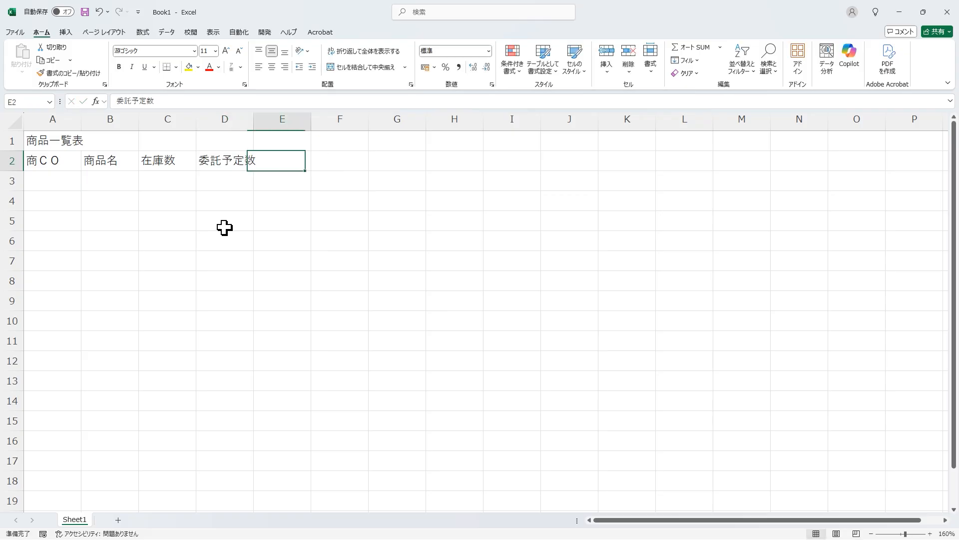
Step: Enter the column headers 仕入数 in E2 and 原価 in F2
text(しいれすう)
key(space)
key(Return)
key(Tab)
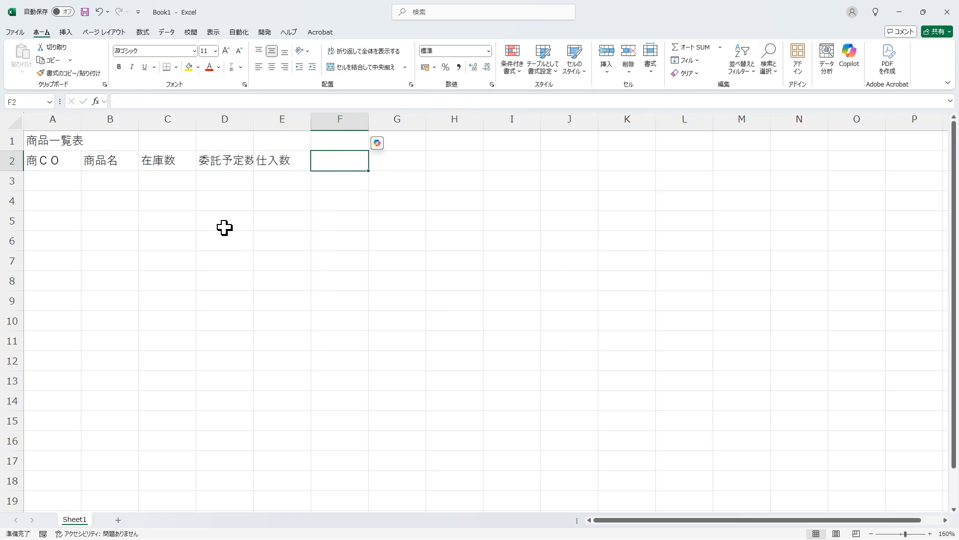
text(げんか)
key(space)
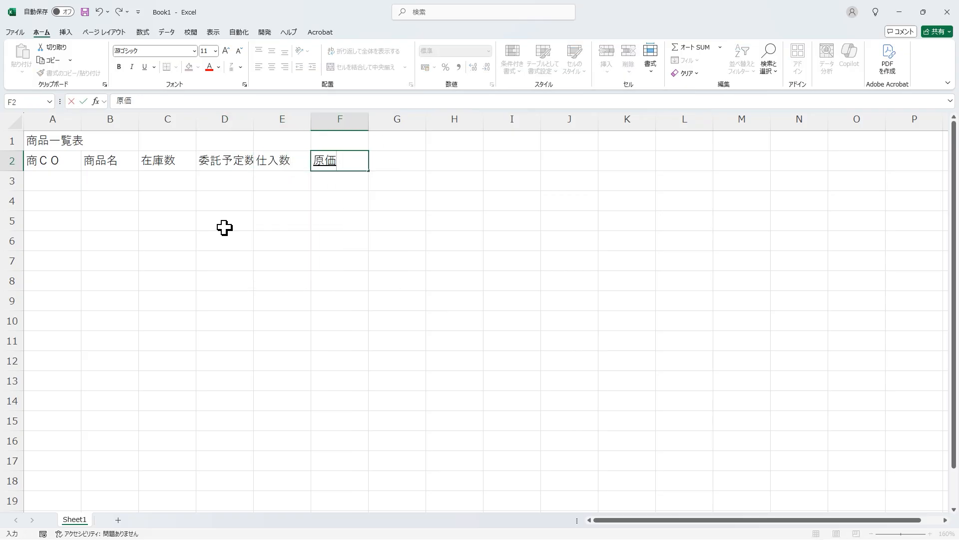
key(Return)
key(Tab)
Step: Enter the column headers 乗率 in G2 and 定価 in H2
text(じょうりつ)
key(space)
key(Return)
key(Tab)
text(ていか)
key(space)
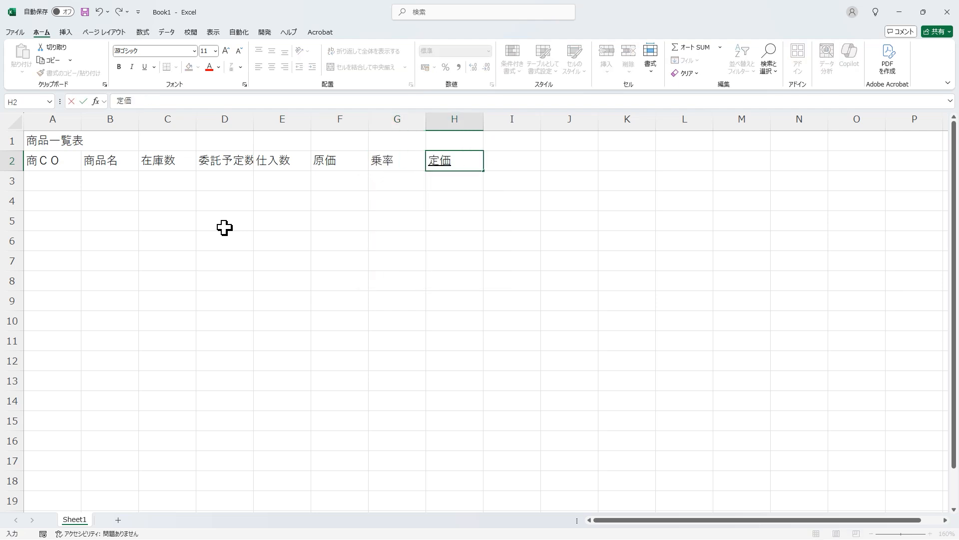
key(Return)
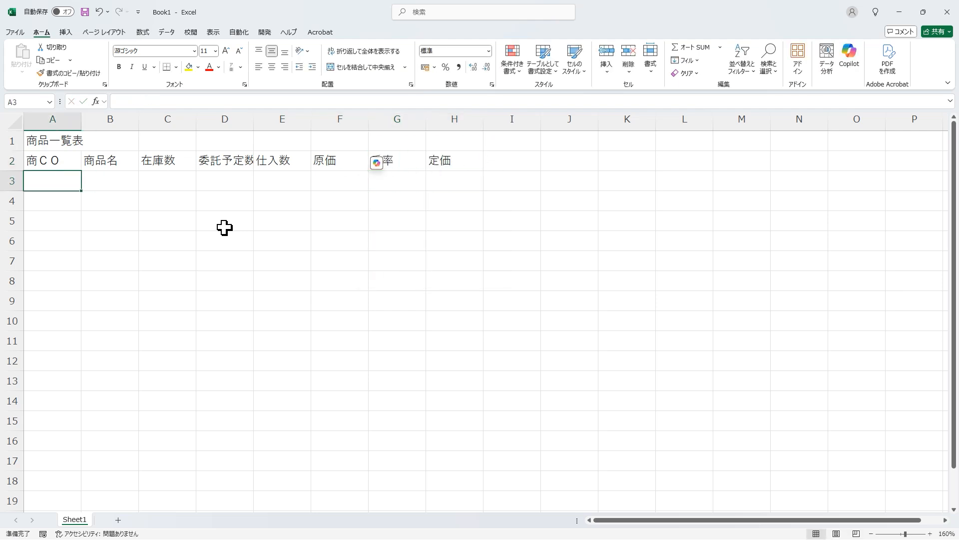
Step: Enter the product codes 11, 12, 13 and 14 in A3 to A6
text(11)
key(Return)
text(12)
key(Return)
text(13)
key(Return)
text(14)
key(Return)
key(Right)
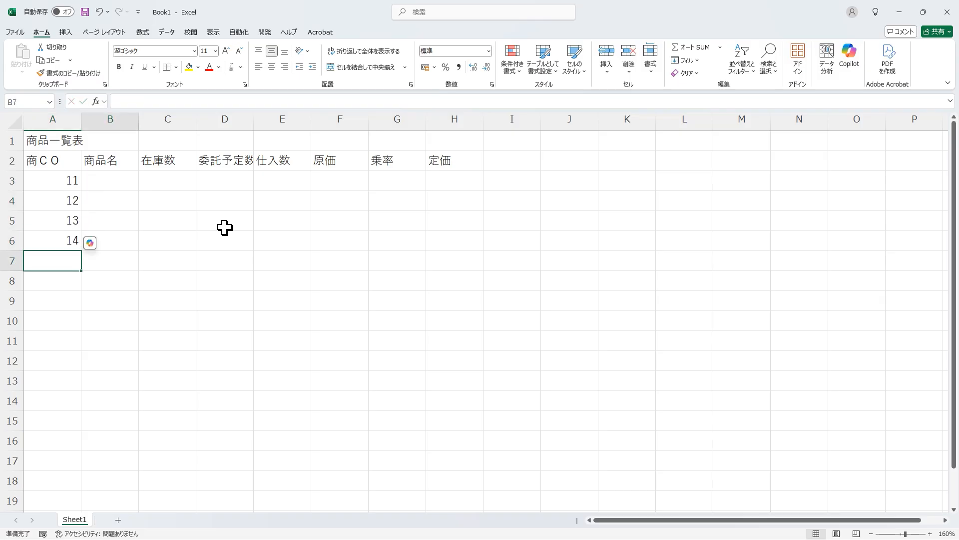
text(合計)
key(Escape)
key(Escape)
Step: Enter the row label 合計 in B8 and apply all borders to the table range A2:H8
key(Down)
text(合計)
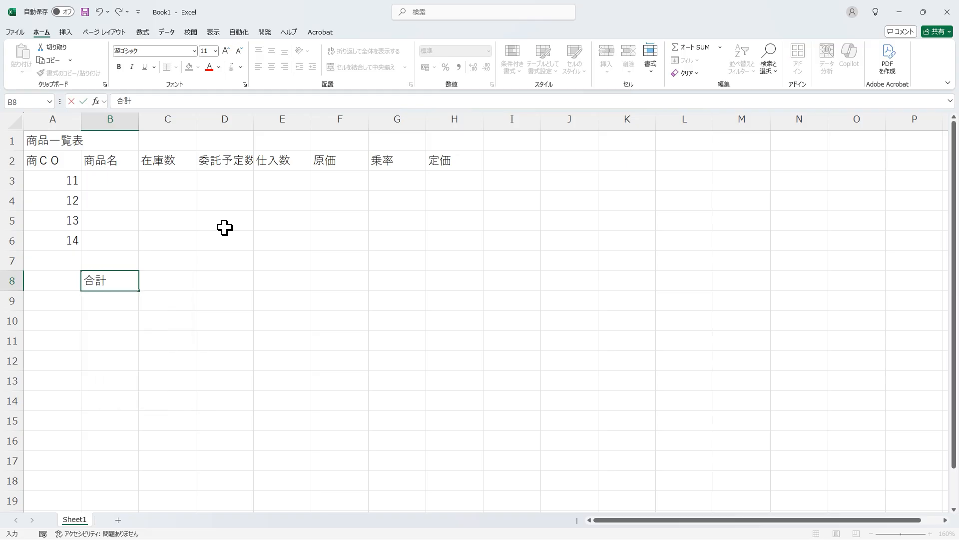
drag(62, 161, 437, 278)
click(176, 66)
click(185, 166)
Step: Enter 商品 in B3 and fill it down through B6
click(122, 179)
double_click(122, 178)
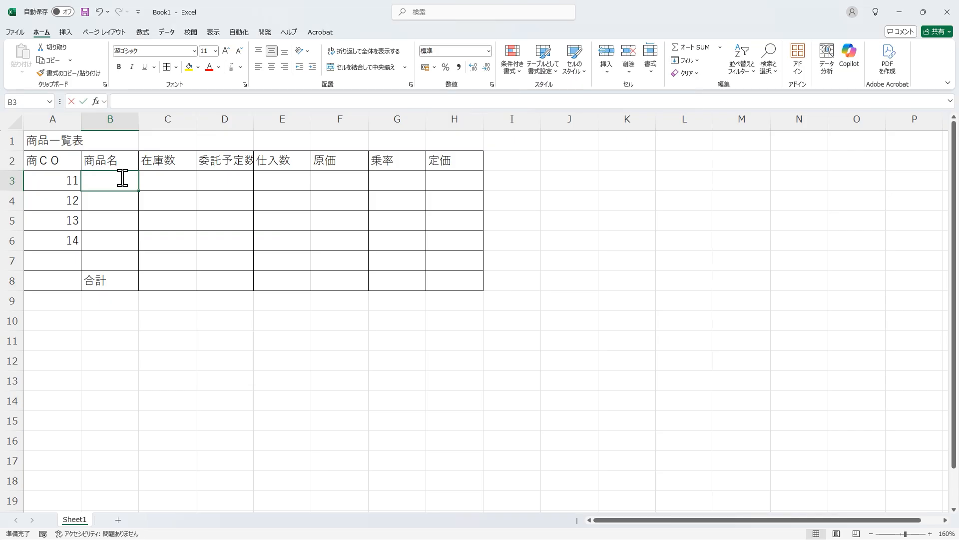
text(商品)
key(Delete)
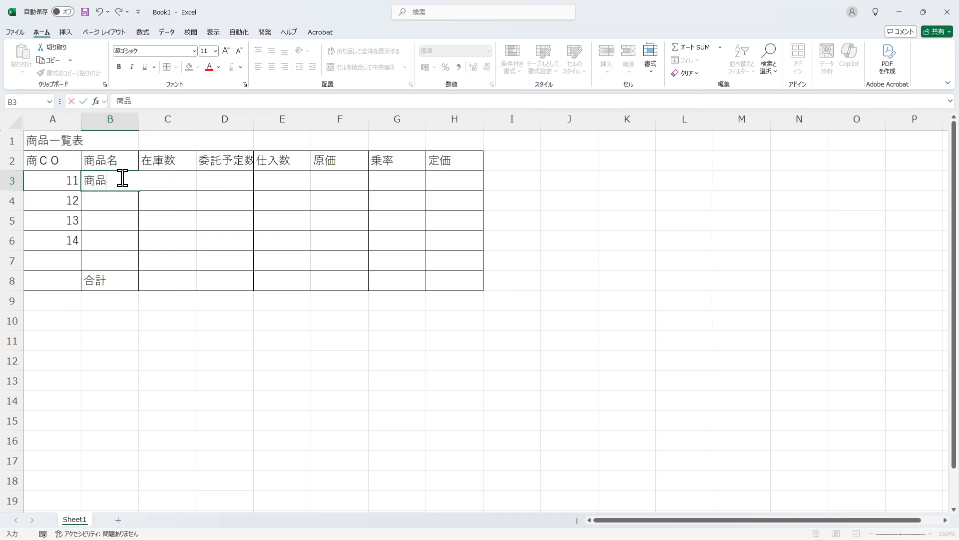
key(ctrl+Return)
drag(138, 192, 134, 245)
Step: Append the letters Ｅ, Ｆ, Ｇ and Ｈ to the 商品 entries in B3 to B6, giving 商品Ｅ through 商品Ｈ
double_click(112, 181)
text(E)
key(Return)
double_click(116, 199)
text(F)
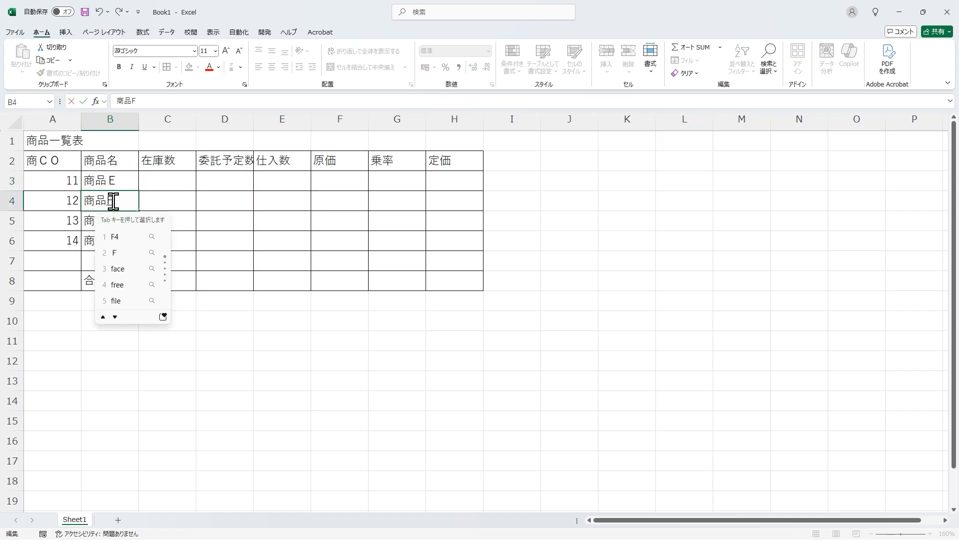
key(Return)
double_click(125, 223)
text(G)
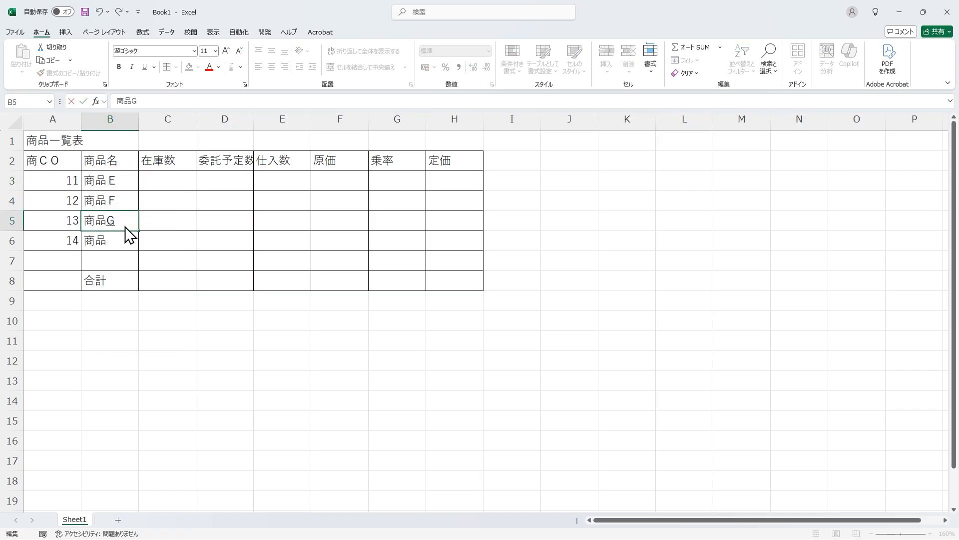
key(Return)
click(126, 239)
text(H)
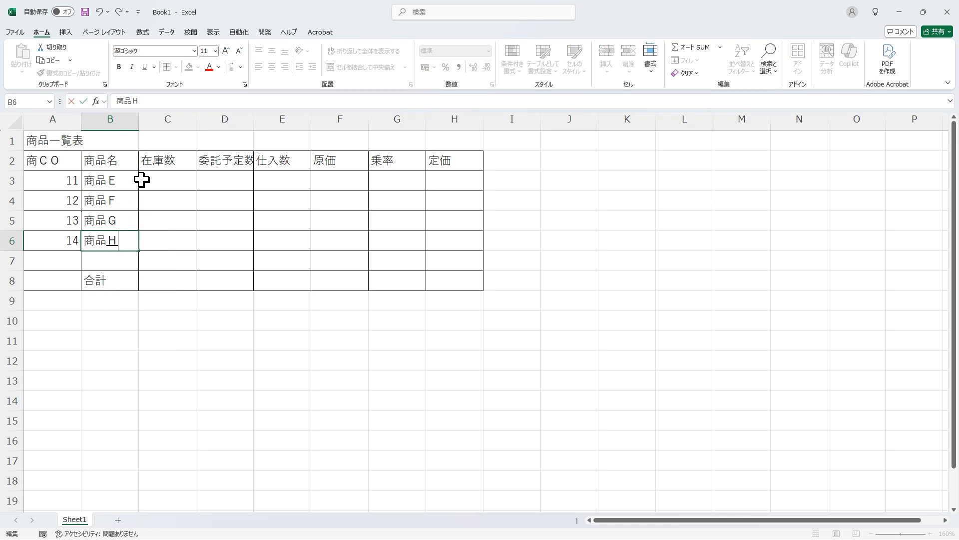
Step: Enter the 在庫数 values 52, 38, 57 and 41 in C3 to C6
click(160, 185)
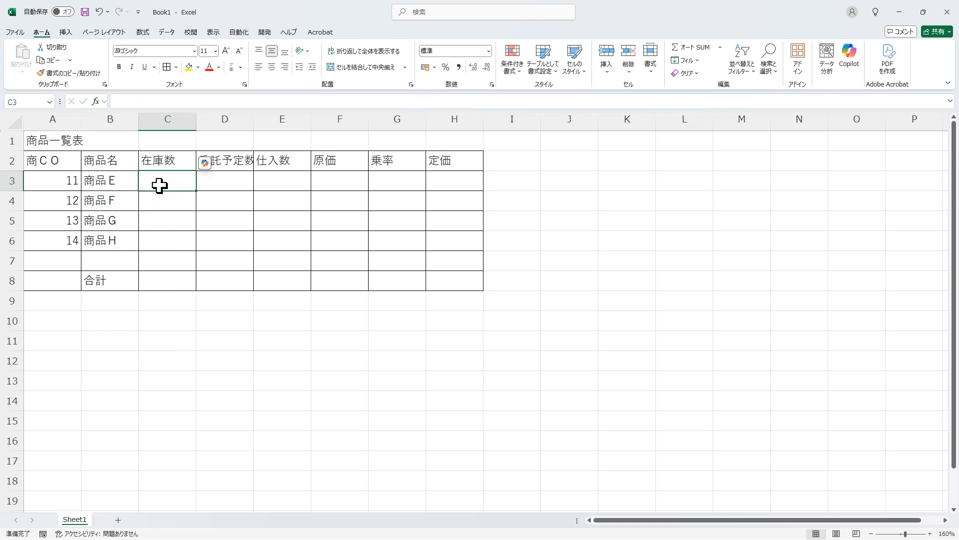
text(52)
key(Return)
text(38)
key(Return)
text(57)
key(Return)
text(41)
key(Return)
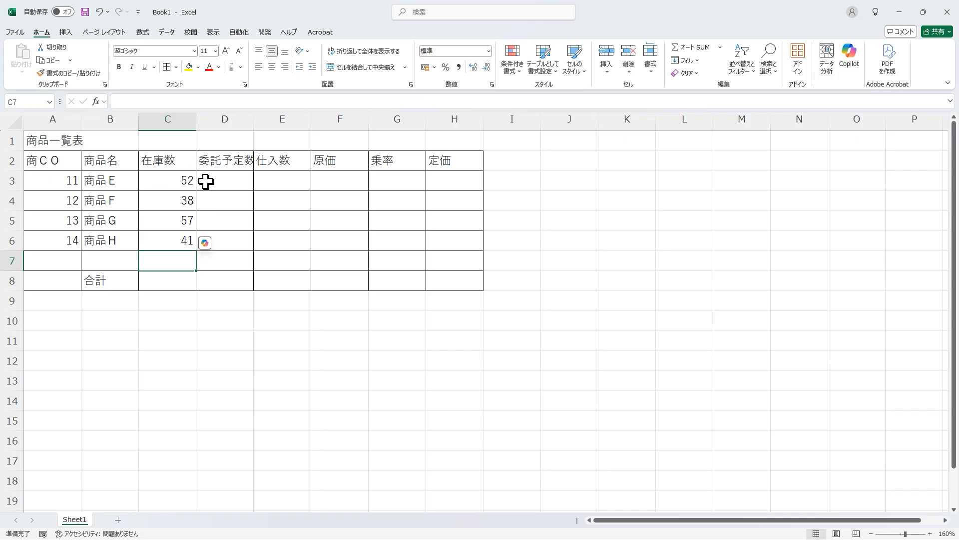
Step: Enter the 委託予定数 values 1745, 2194, 1821 and 2494 in D3 to D6
click(229, 183)
text(174)
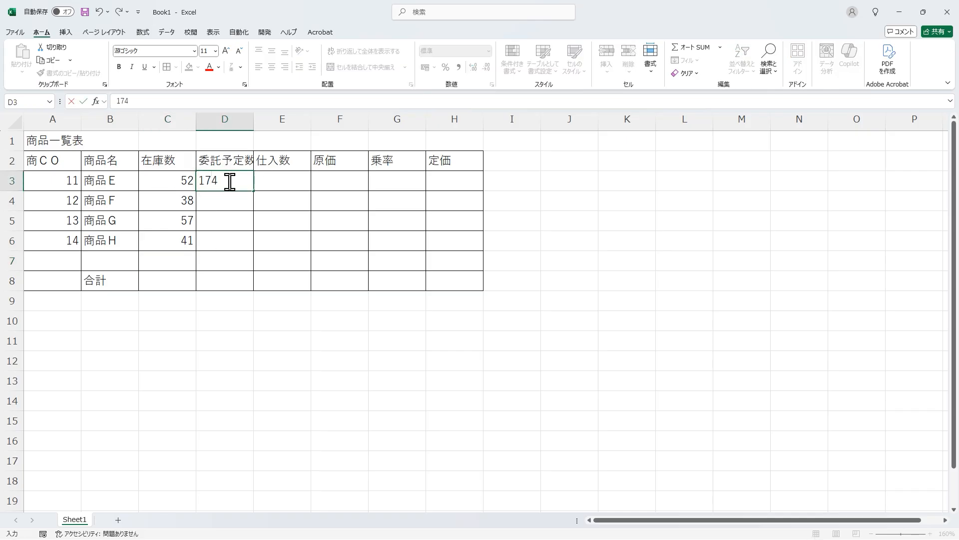
key(Return)
text(2194)
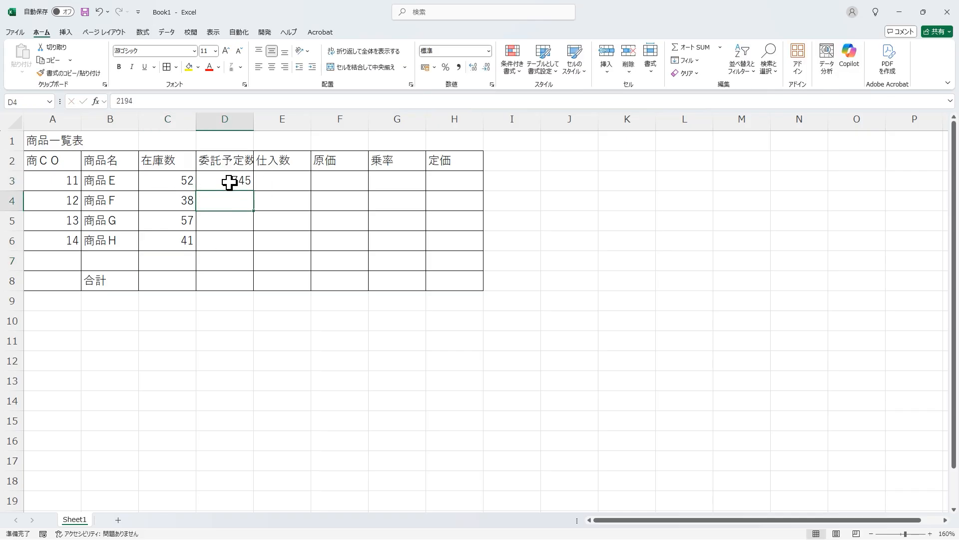
key(Return)
text(1821)
key(Return)
text(2494)
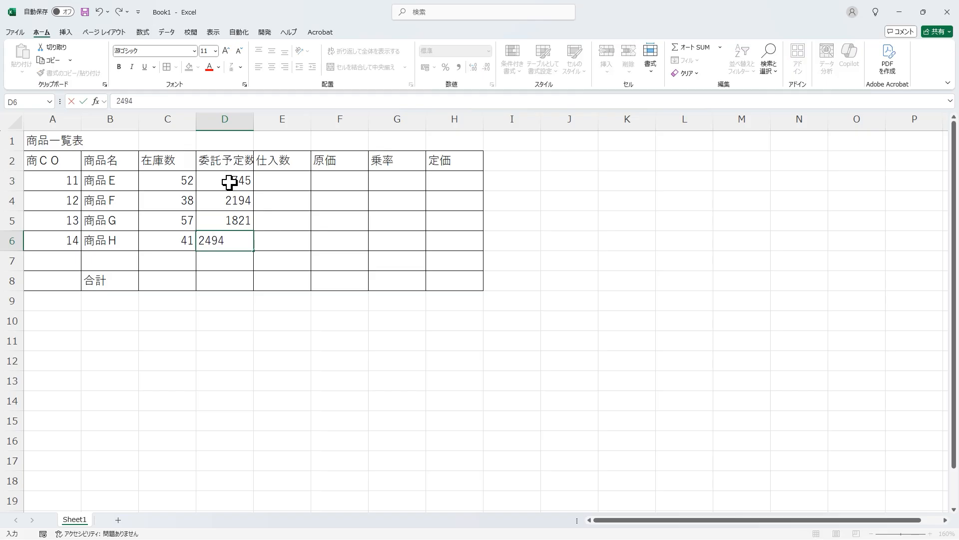
key(Return)
Step: Enter the 原価 values 1187, 1074, 1256 and 921 in F3 to F6
click(326, 180)
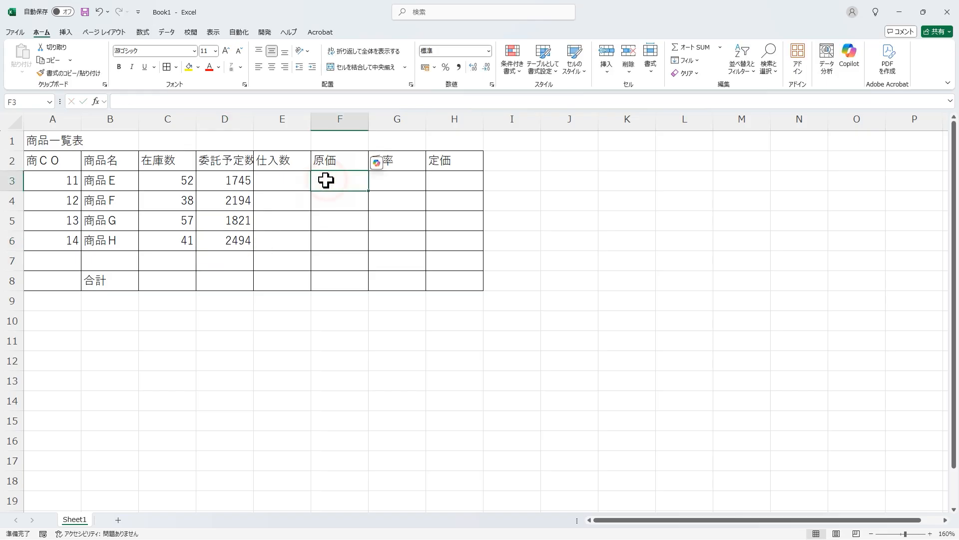
text(1187)
key(Return)
text(1074)
key(Return)
text(1256)
key(Return)
text(92)
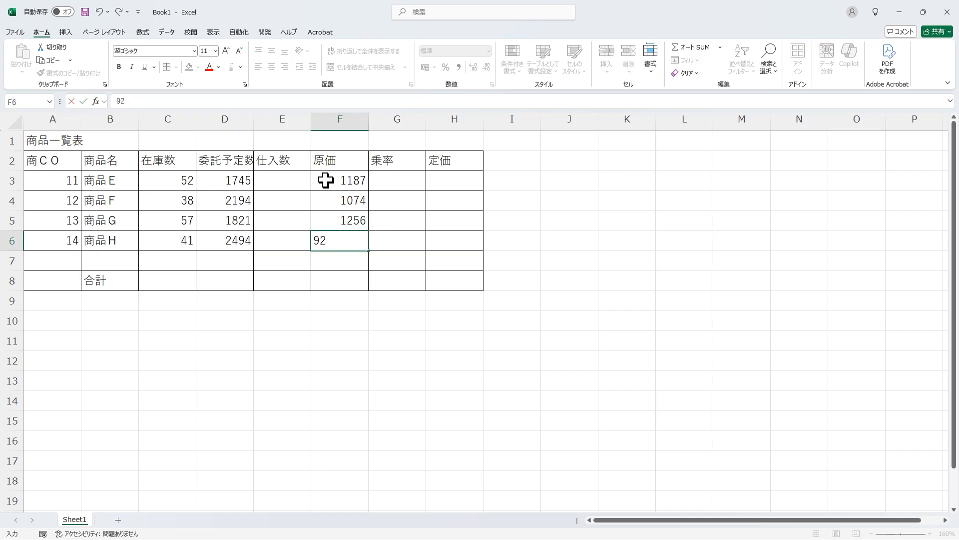
text(1)
key(Return)
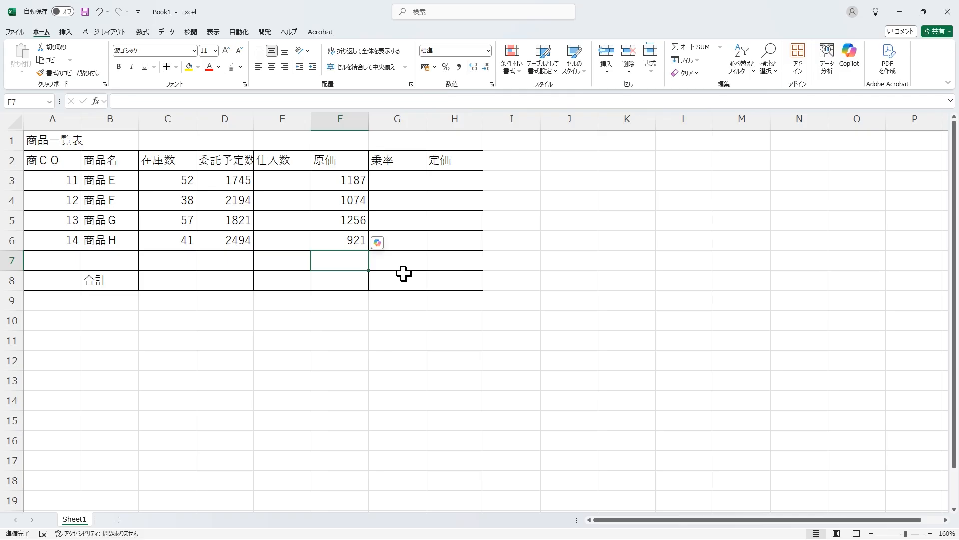
Step: Narrow column I to a thin spacer and enter the table title ＜委託先テーブル＞ in J1
drag(540, 122, 499, 125)
click(519, 139)
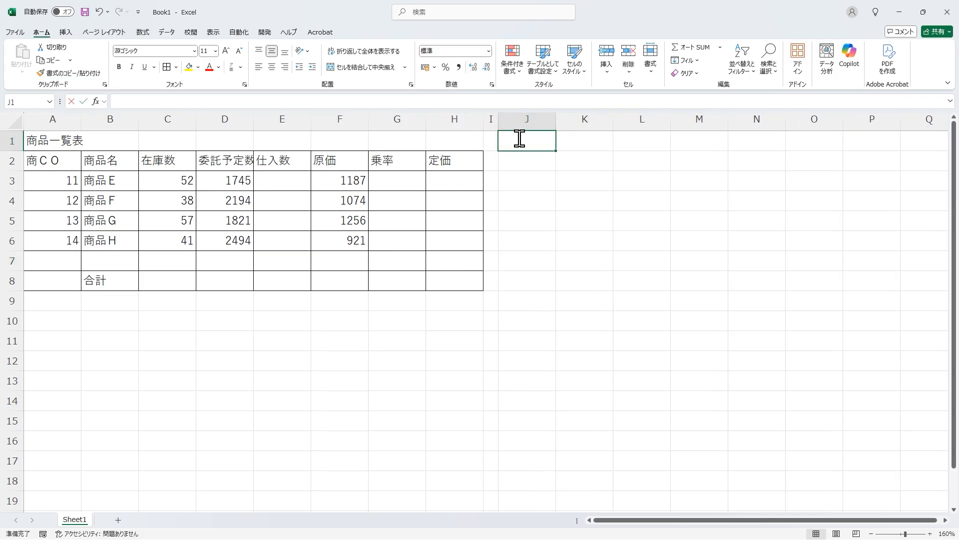
text(<いたくさき)
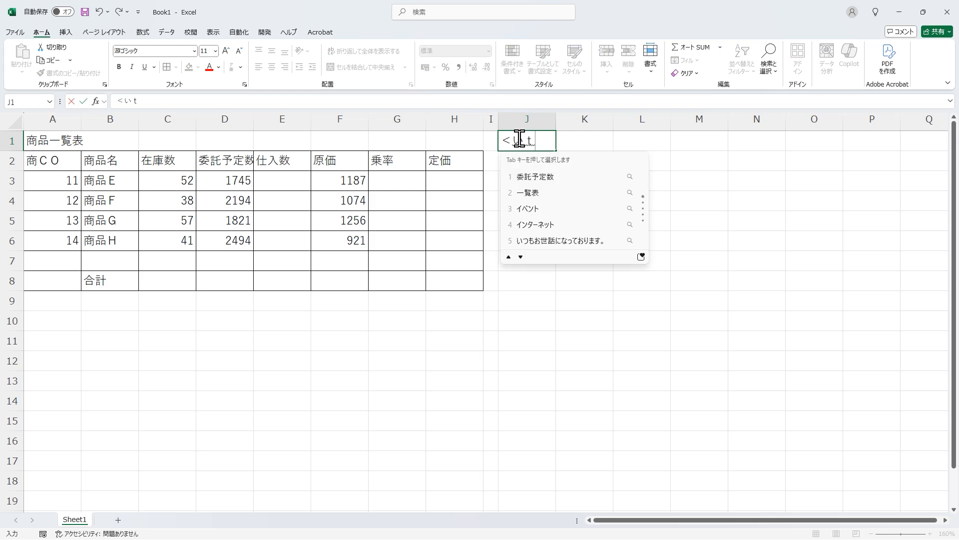
text(teーぶる)
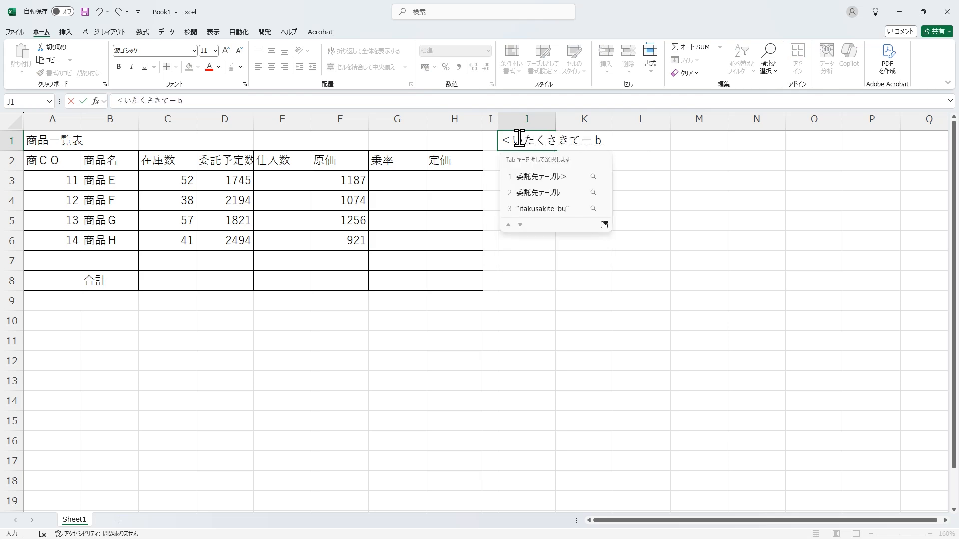
key(space)
text(>)
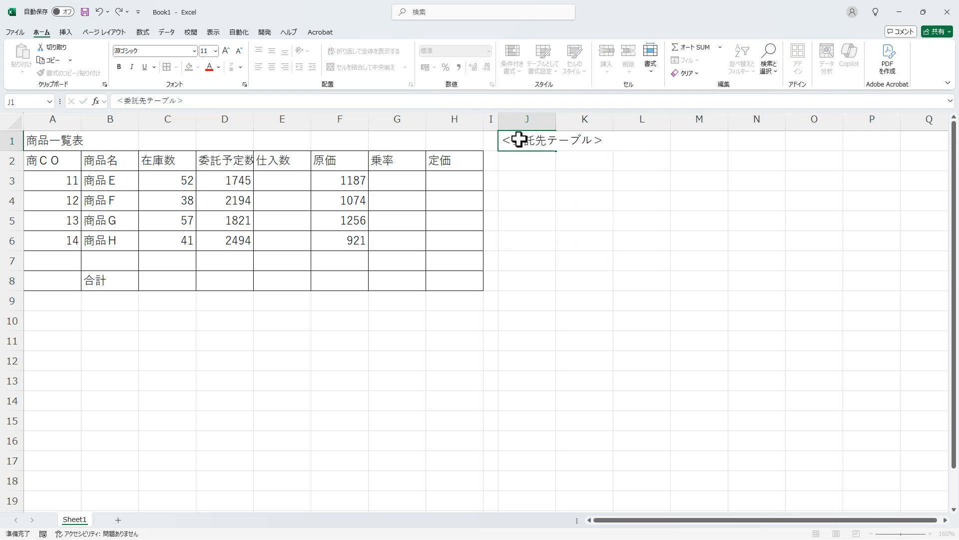
key(Return)
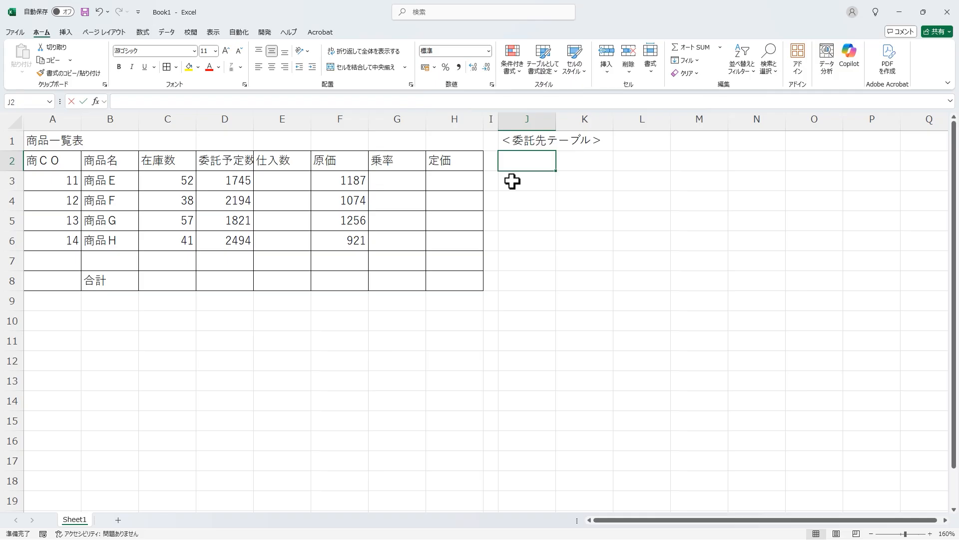
Step: Enter the headers 委ＣＯ in J2 and 委託先名 in K2
text(いたく)
key(space)
key(Return)
key(BackSpace)
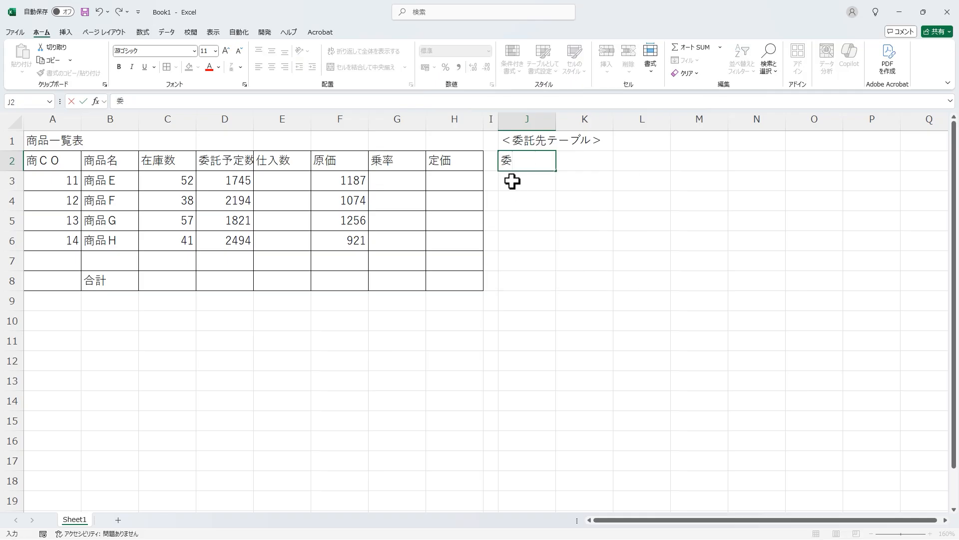
text(co)
key(Return)
key(Tab)
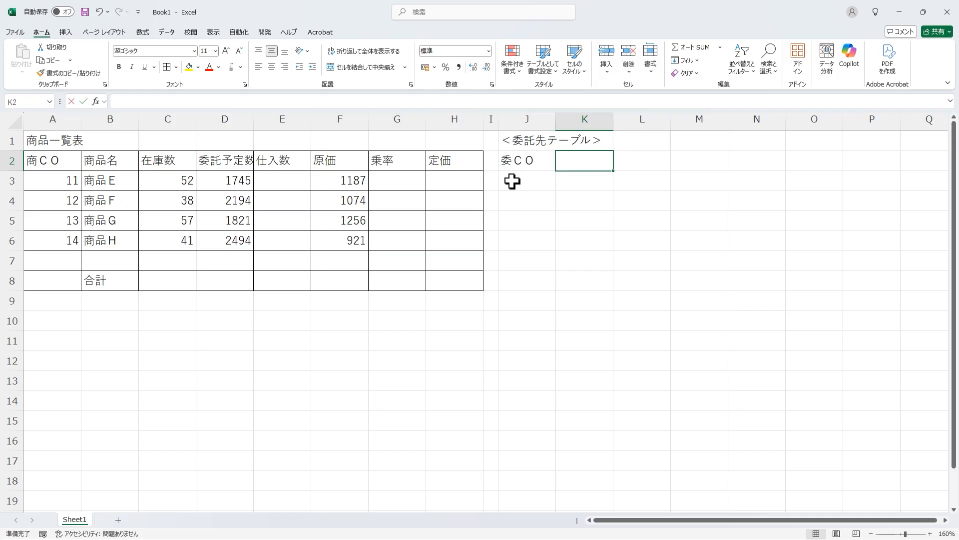
text(いたくさきめい)
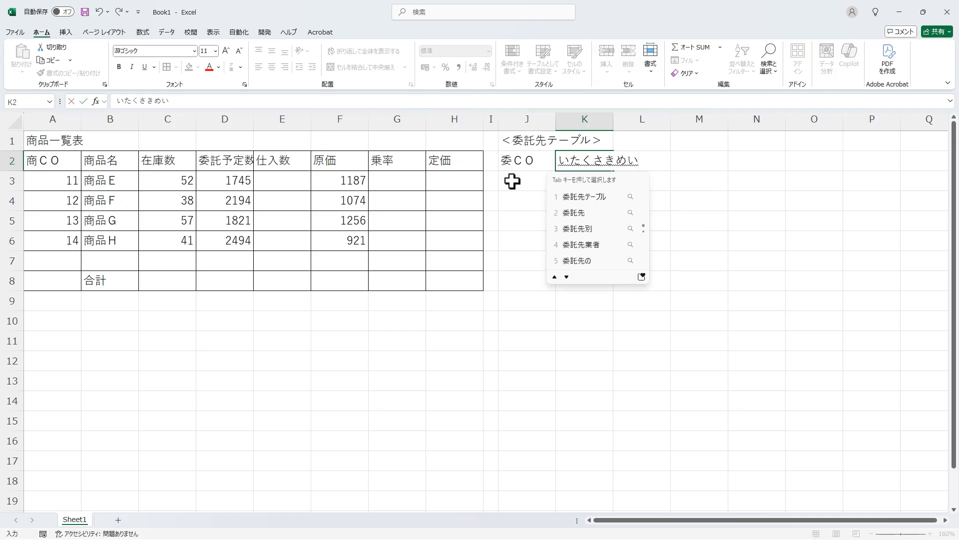
key(space)
key(Return)
key(Return)
Step: Enter the 委ＣＯ codes 101, 102 and 103 in J3 to J5
text(101)
key(Return)
key(Return)
text(102)
key(Return)
key(Return)
text(13)
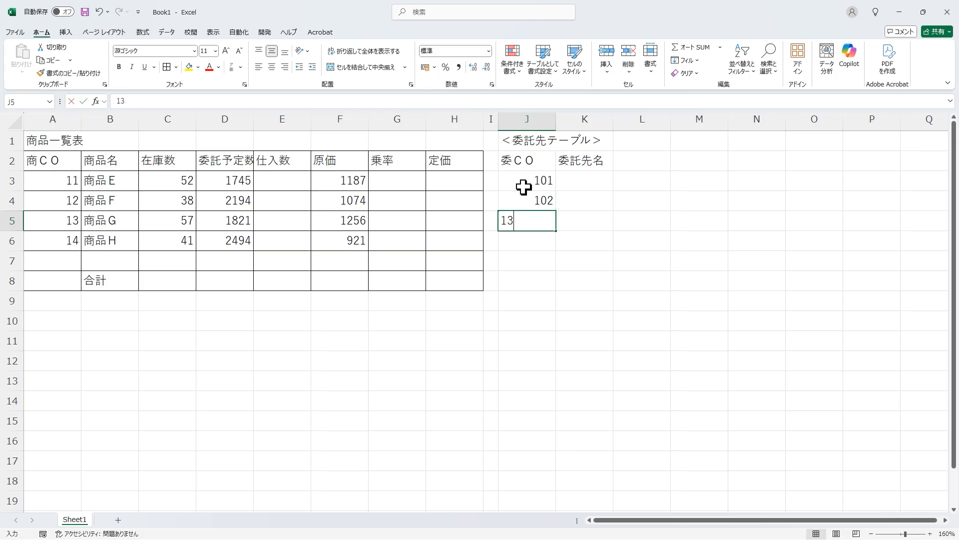
key(Return)
key(Return)
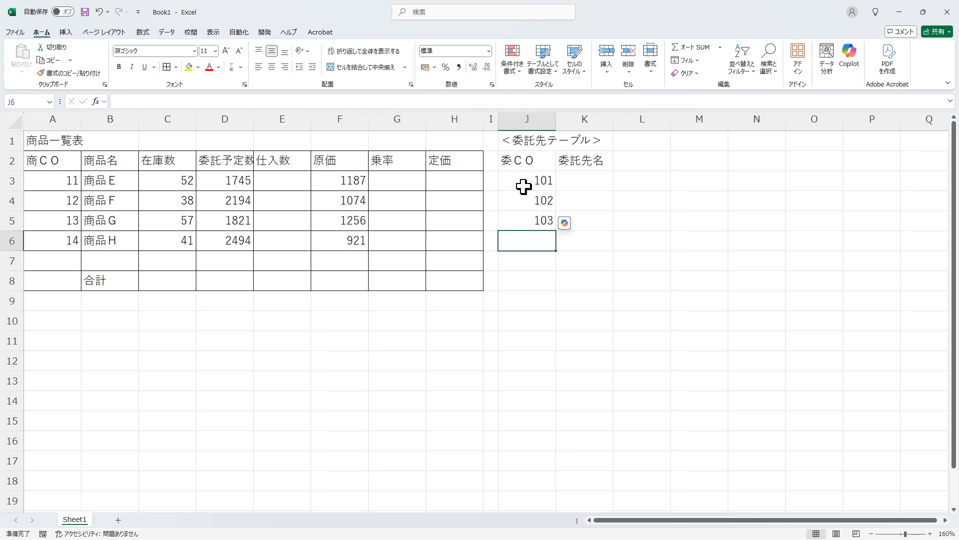
Step: Enter the 委託先名 entries 関東商事, 山川ＨＤ and 井上商会 in K3 to K5
click(576, 185)
text(kantoushouji)
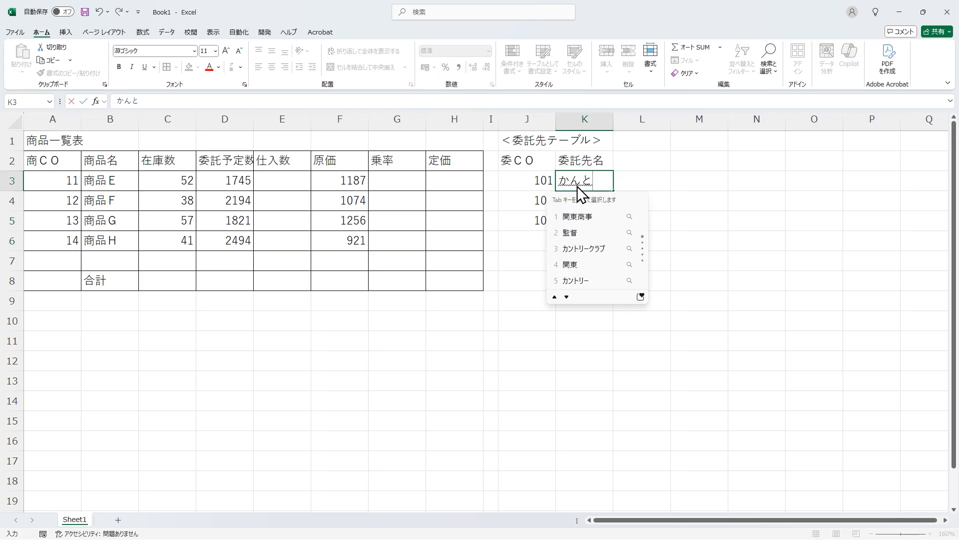
key(space)
key(Return)
key(Return)
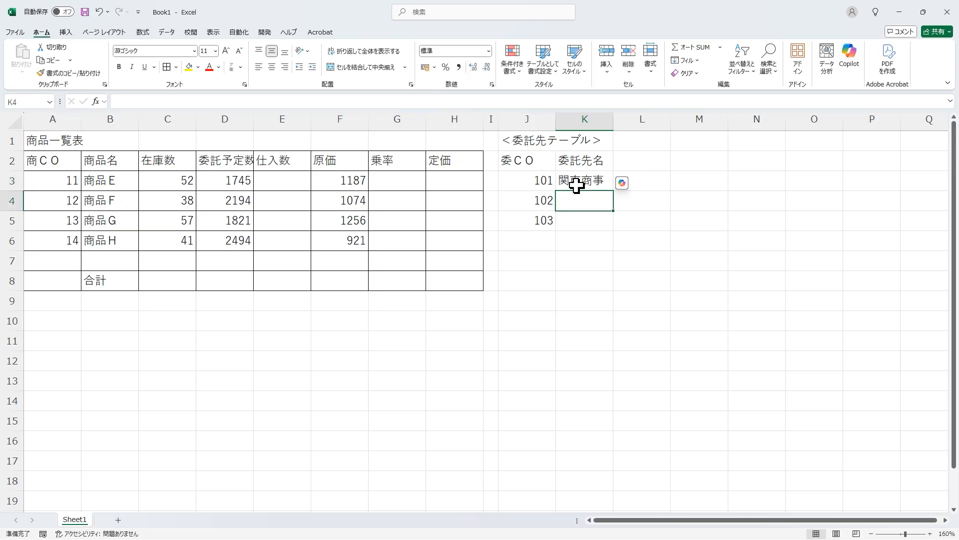
text(yamakawa)
key(space)
key(Return)
text(HD)
key(Return)
key(Return)
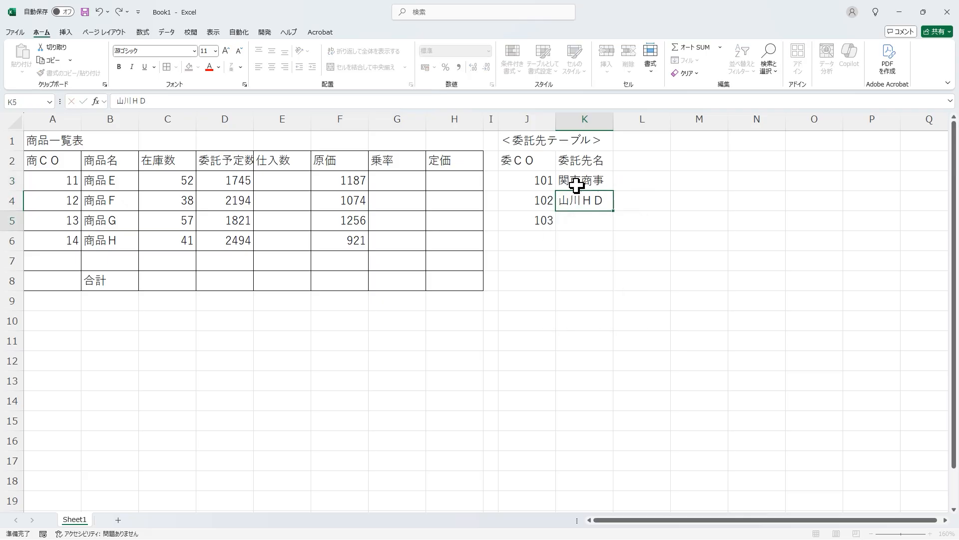
text(inoueshoukai)
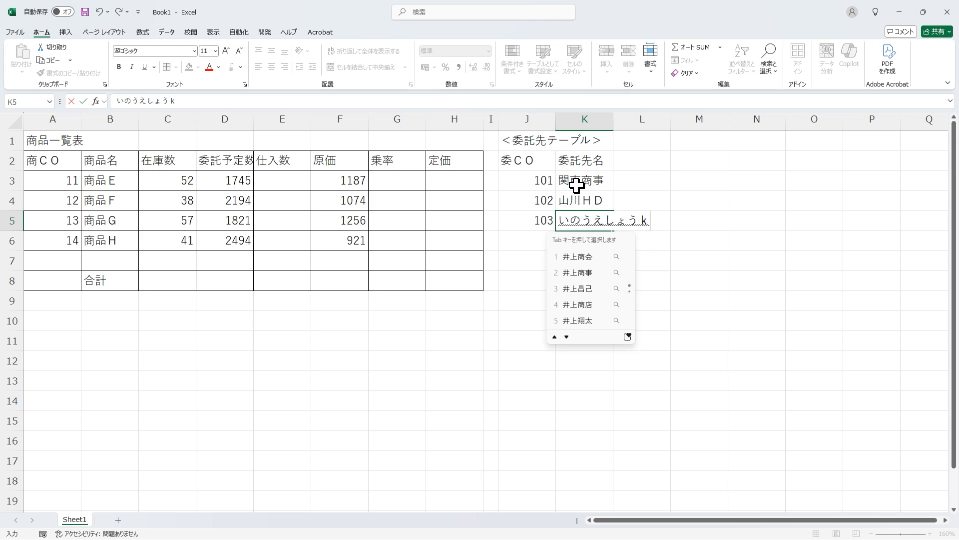
key(space)
key(Return)
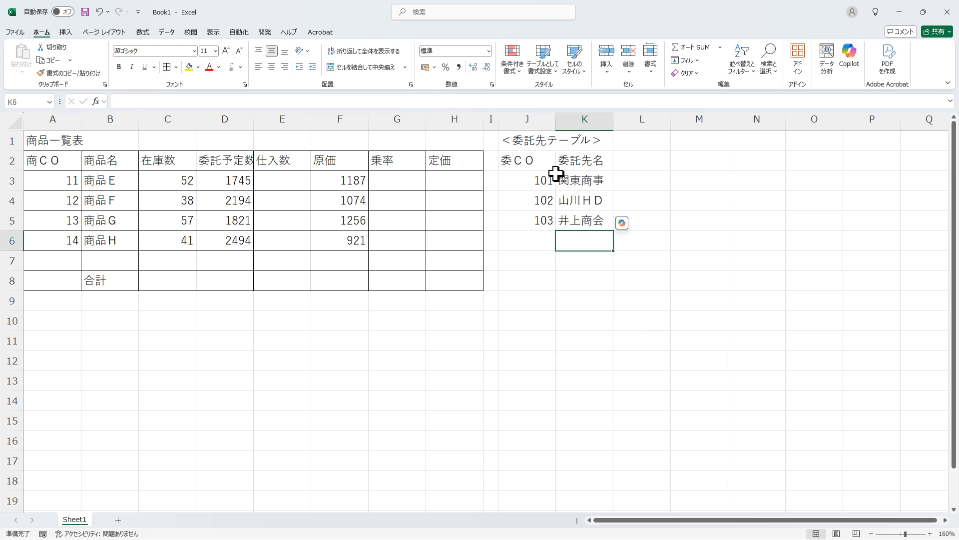
Step: Add borders to all cells in J2:K5 and center the headers in J2:K2
drag(549, 165, 567, 220)
click(167, 67)
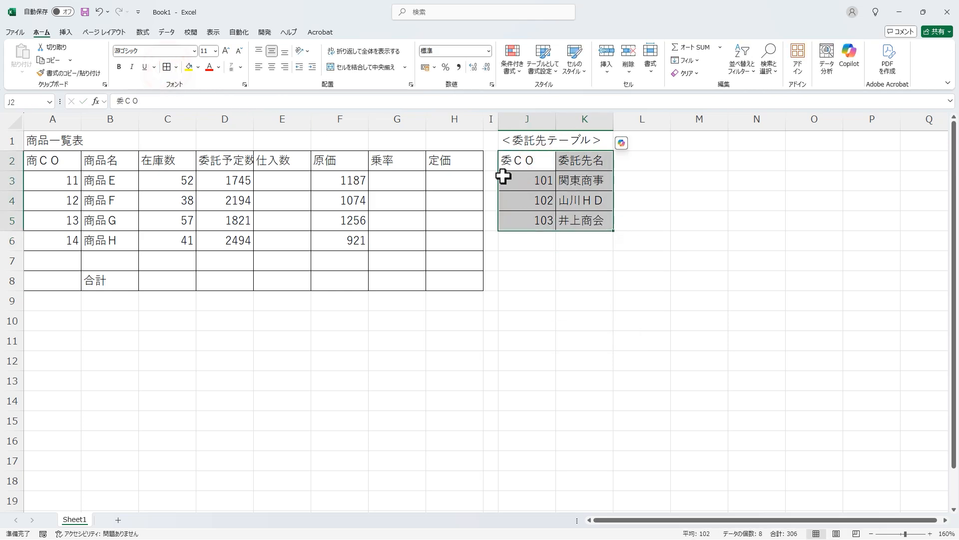
drag(502, 165, 563, 163)
click(272, 67)
Step: Calculate 仕入数 in E3 with =ROUNDUP((D3-C3)*1.02,0) and fill the formula down to E6
click(281, 183)
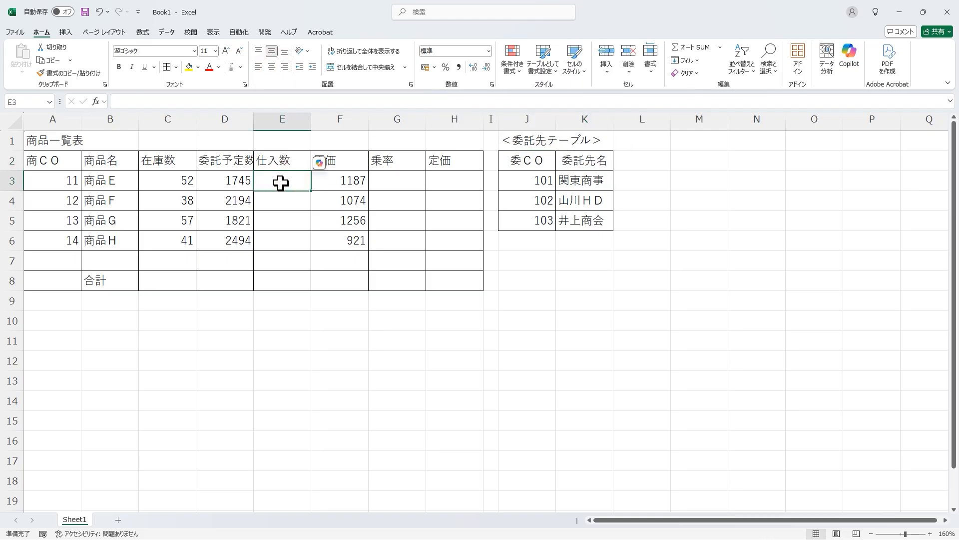
text(=)
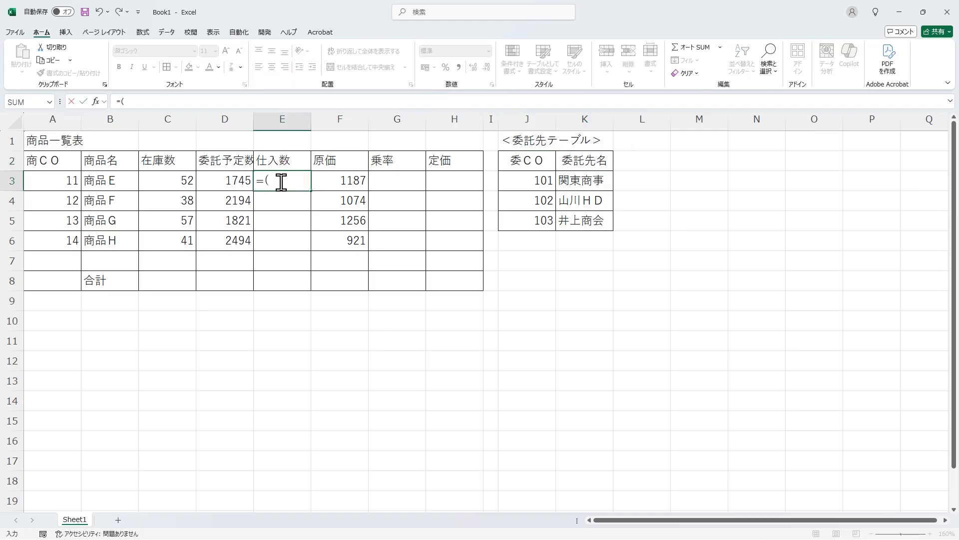
text(()
click(239, 181)
text(-)
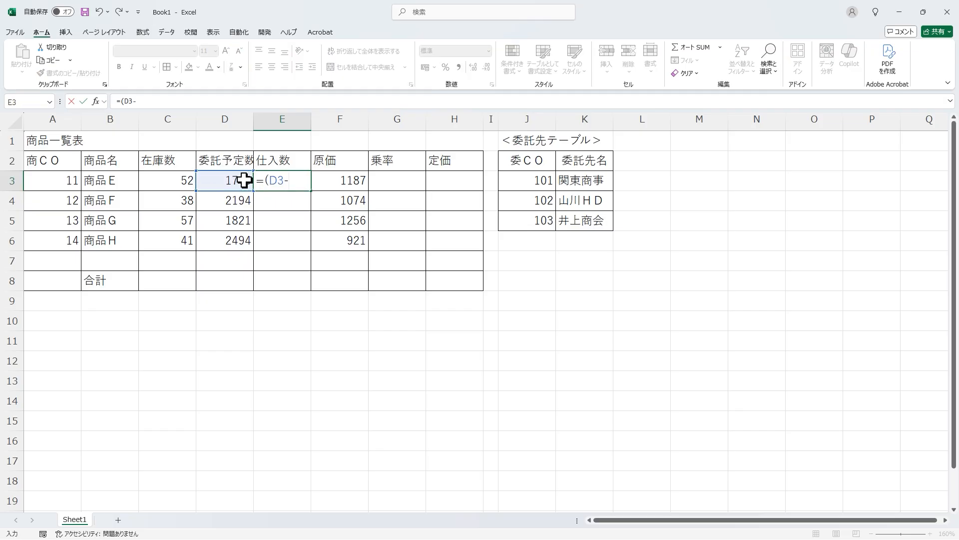
click(183, 183)
text()*1.02)
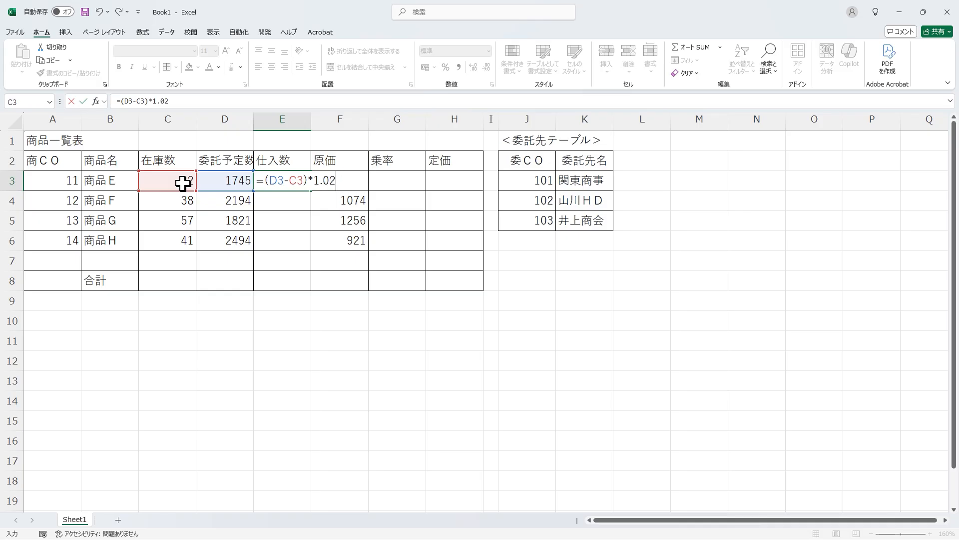
click(259, 182)
text(roundup((D3-C3)
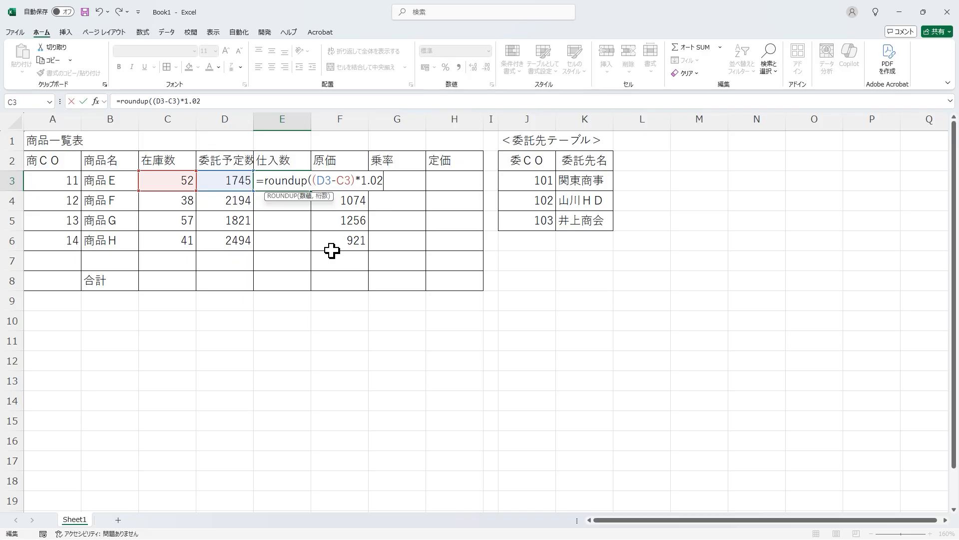
text())
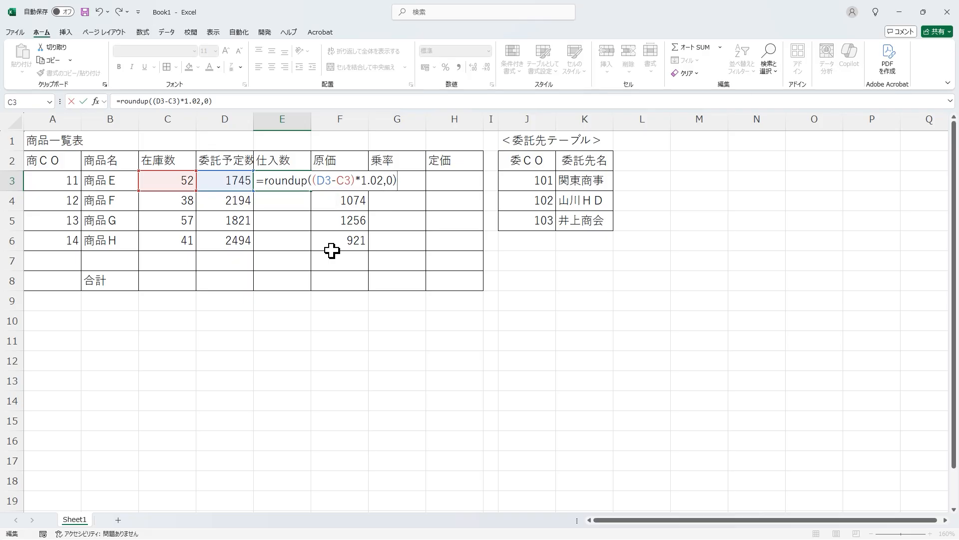
key(Return)
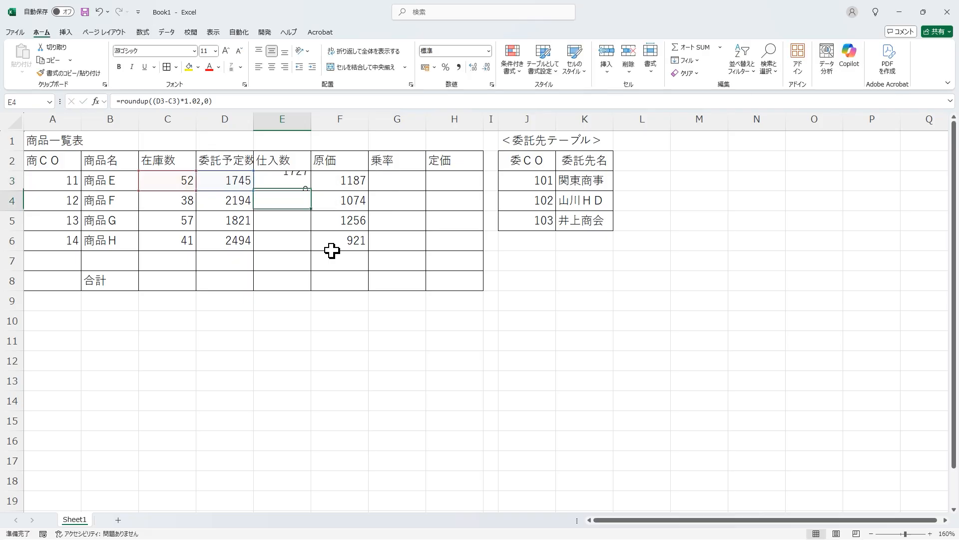
click(296, 190)
double_click(311, 190)
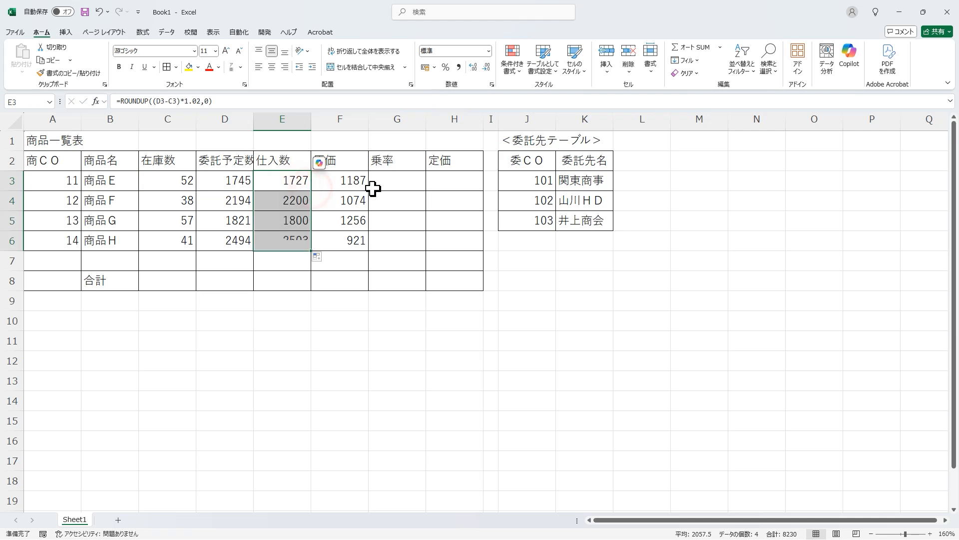
Step: Enter the 乗率 formula =IF(AND(E3>=1800,F3>=1000),28%,27%) in G3 and format the cell as a percentage
click(389, 186)
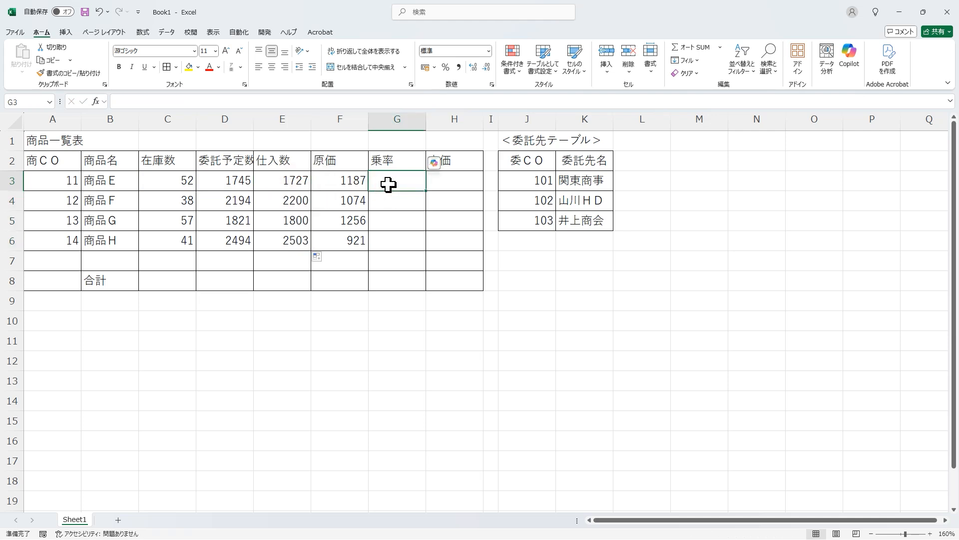
text(=if)
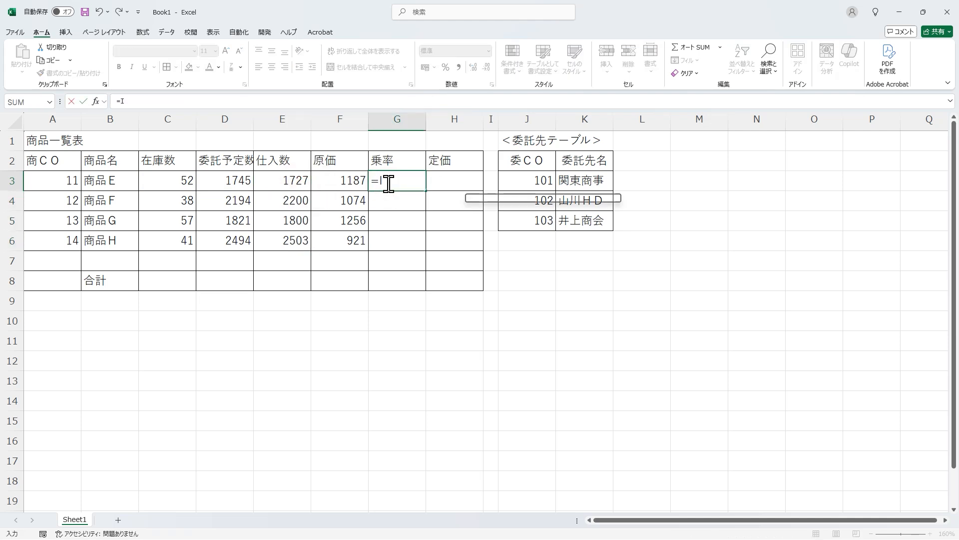
key(Tab)
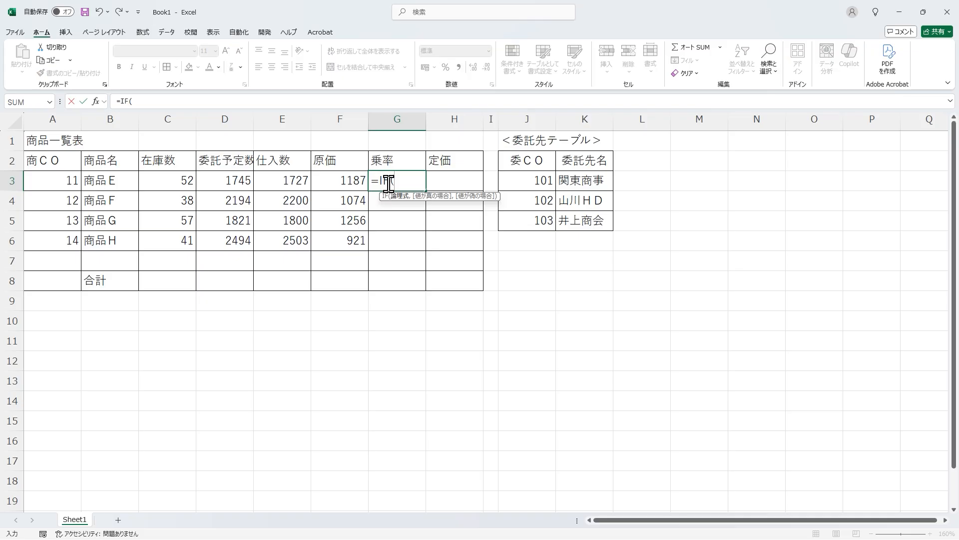
text(and)
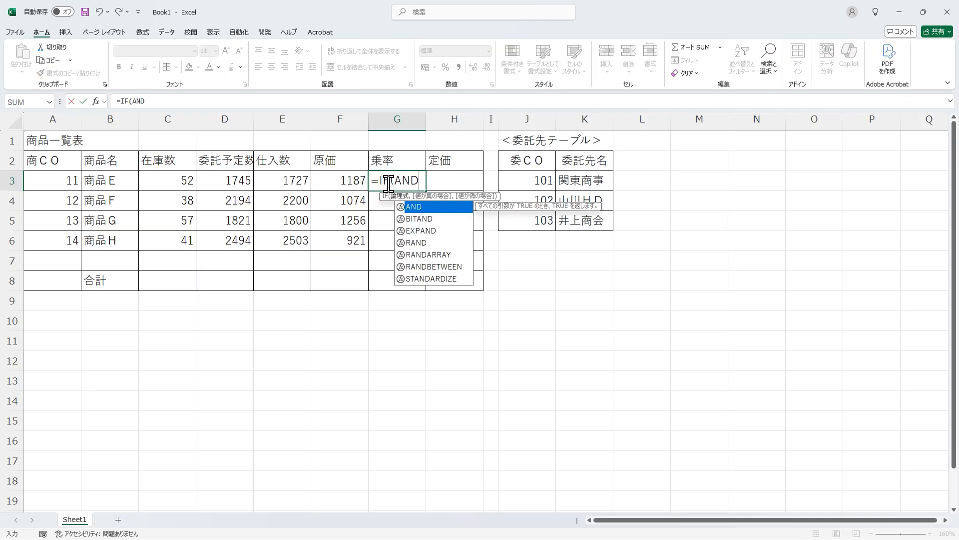
key(Tab)
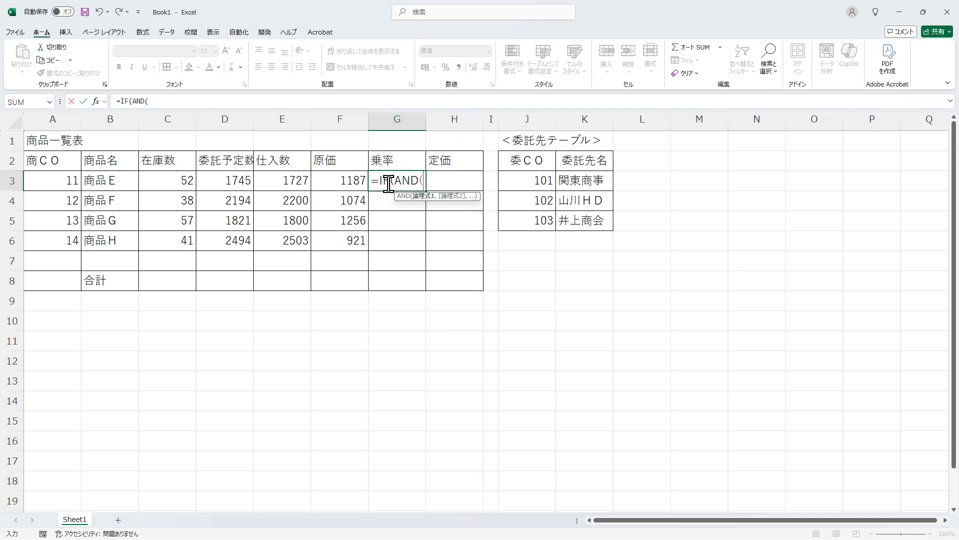
click(293, 183)
text(>=)
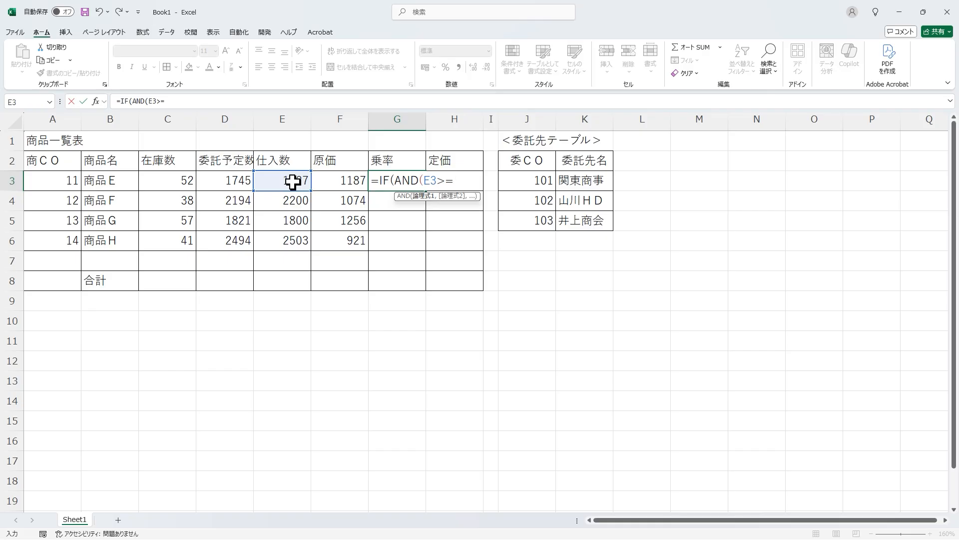
text(1800,)
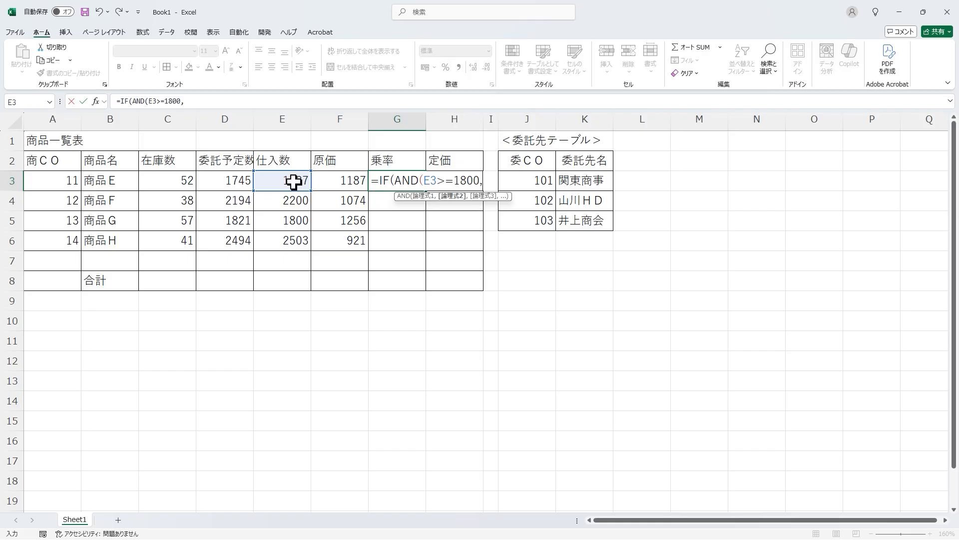
click(327, 182)
text(>)
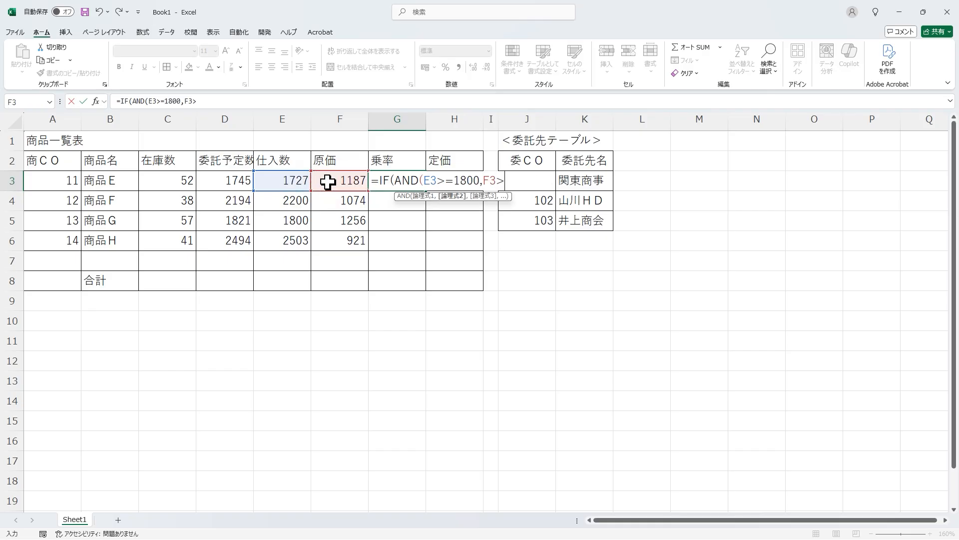
text(=1000),)
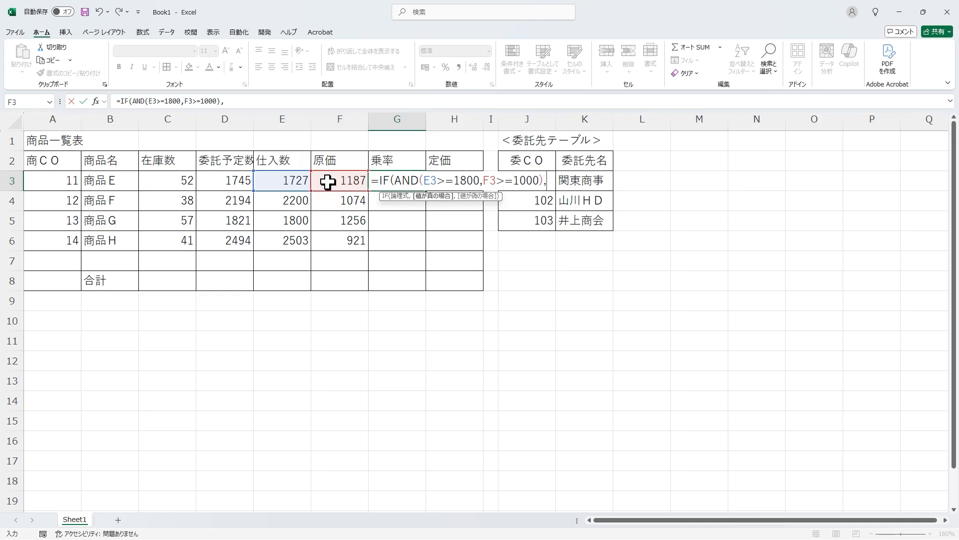
text(28%,)
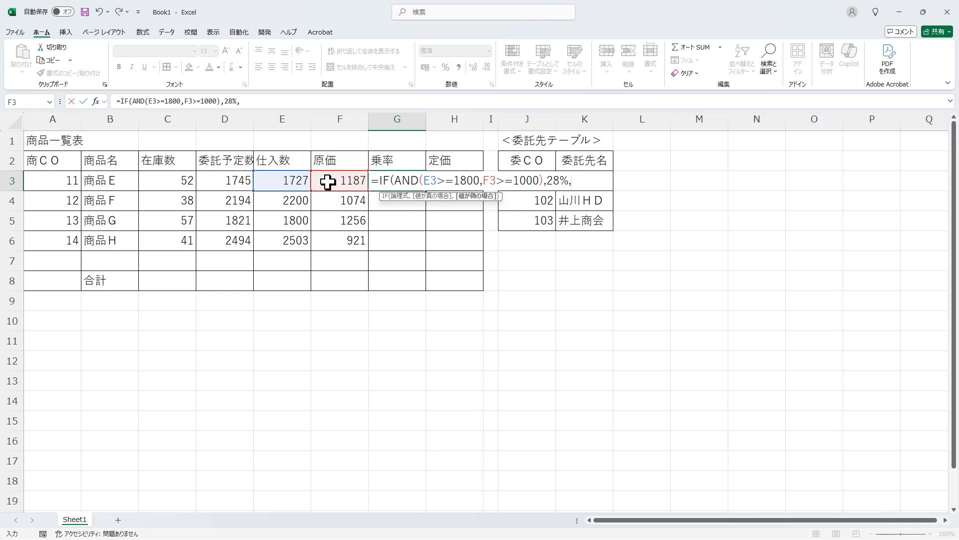
text(27%))
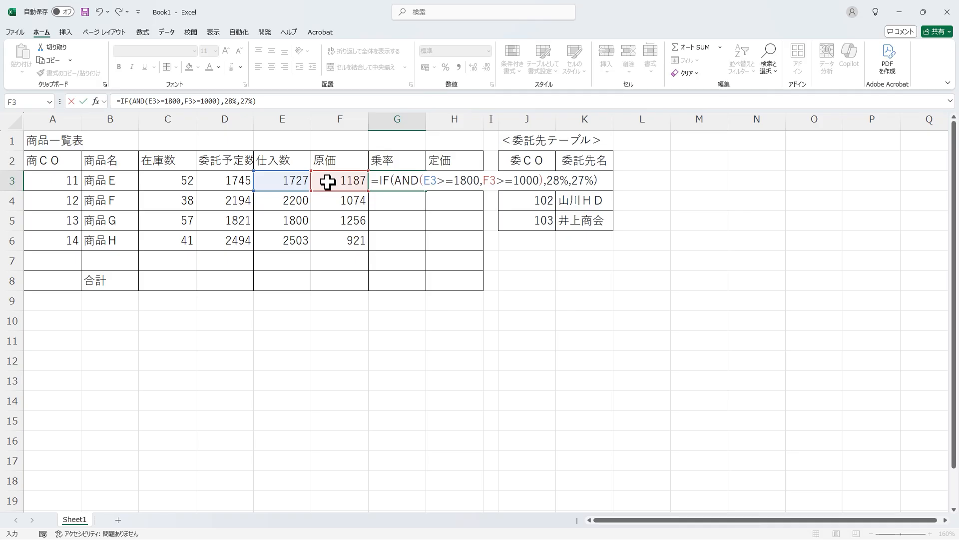
key(Return)
click(379, 182)
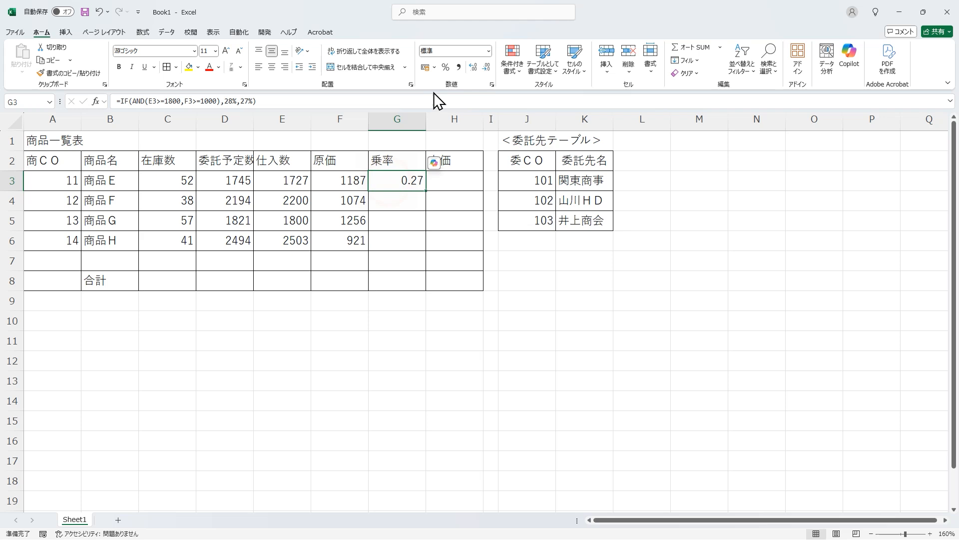
click(445, 67)
Step: Calculate 定価 in H3 with =ROUNDUP(F3*(1+G3),-1) and fill G3:H3 down to row 6
click(440, 182)
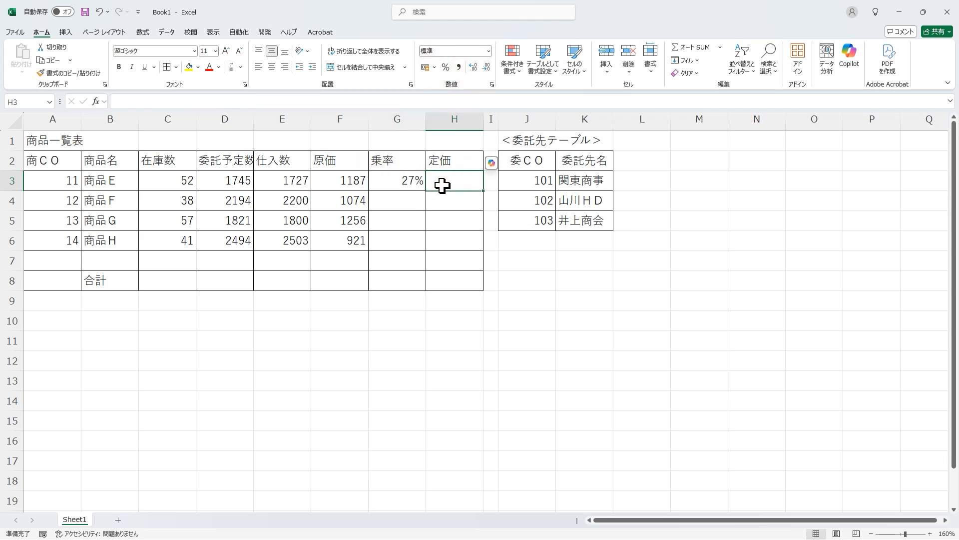
text(=)
click(348, 181)
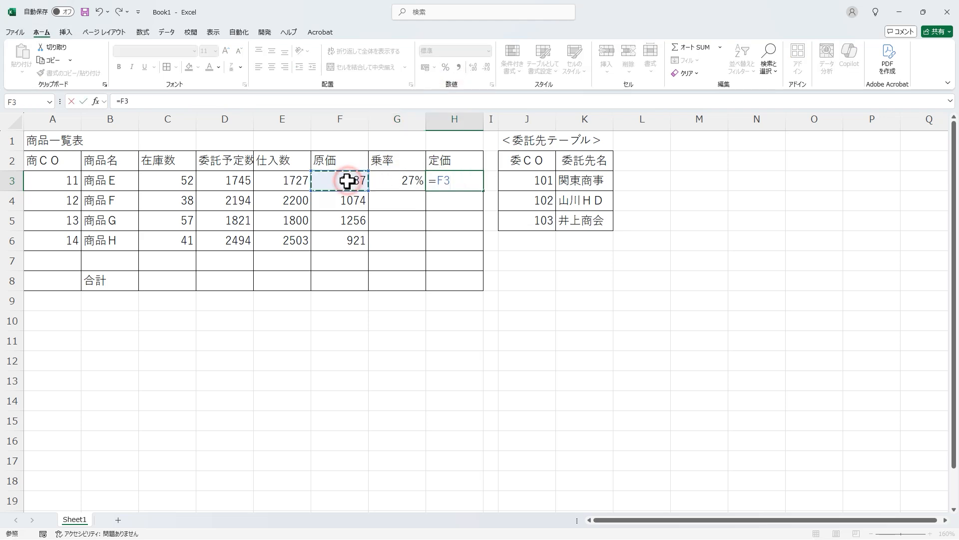
text(*)
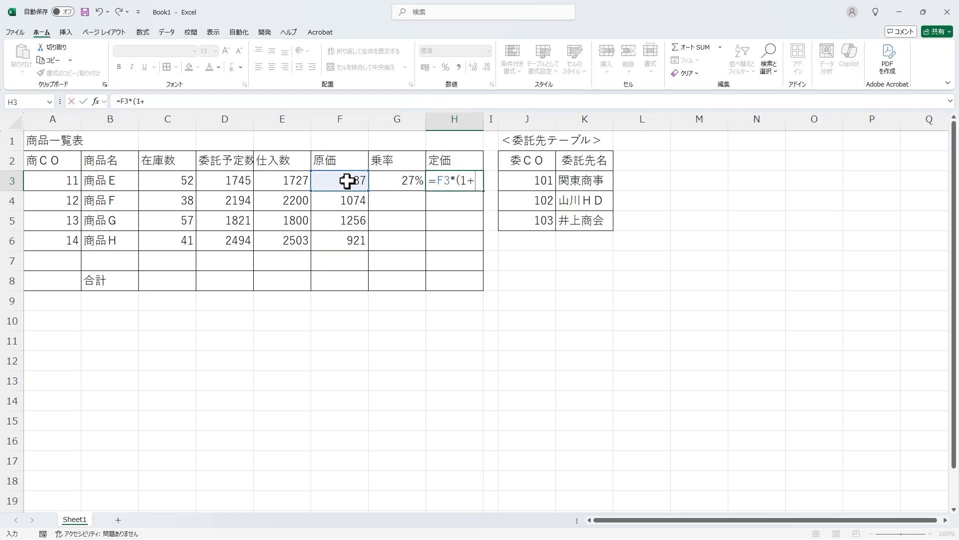
click(391, 182)
text())
click(434, 181)
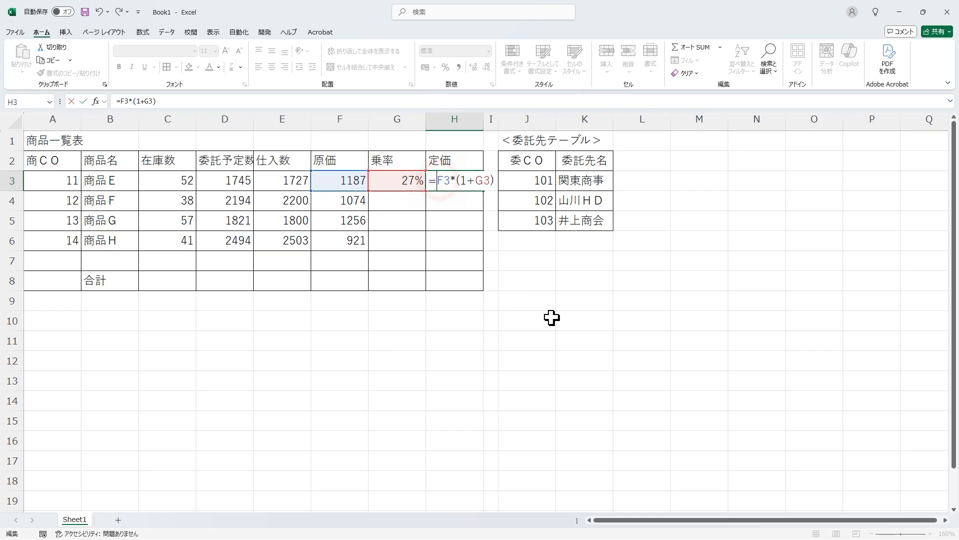
text(roun)
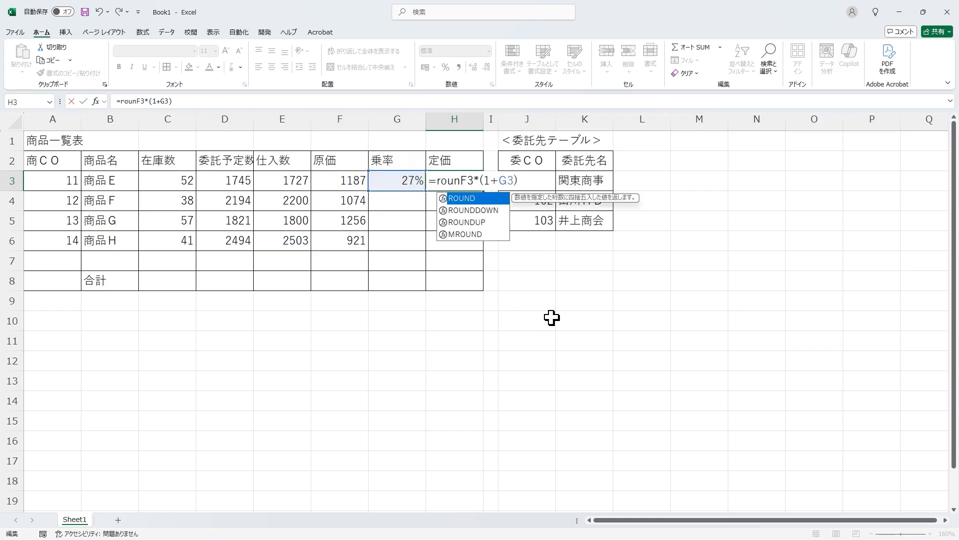
text(dup(F3*(1+G3))
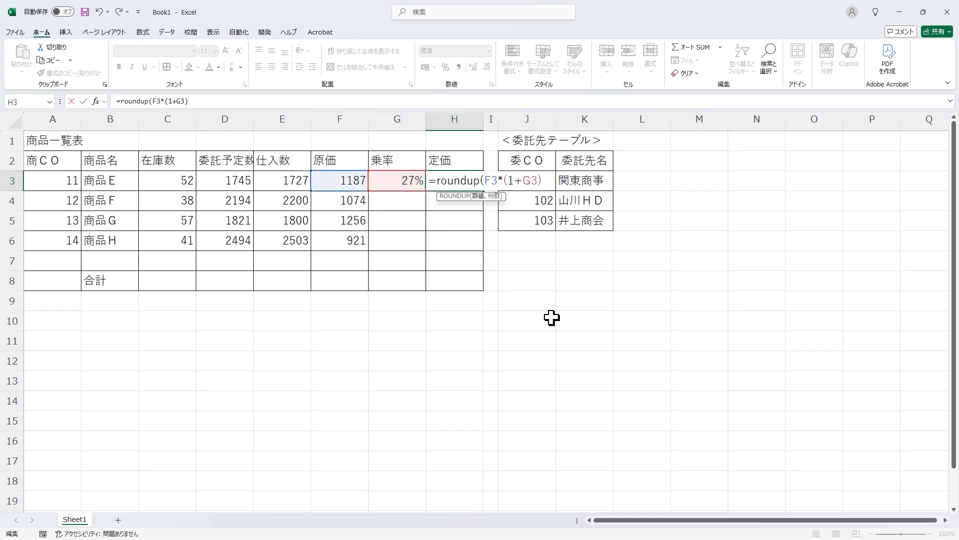
text(,-1))
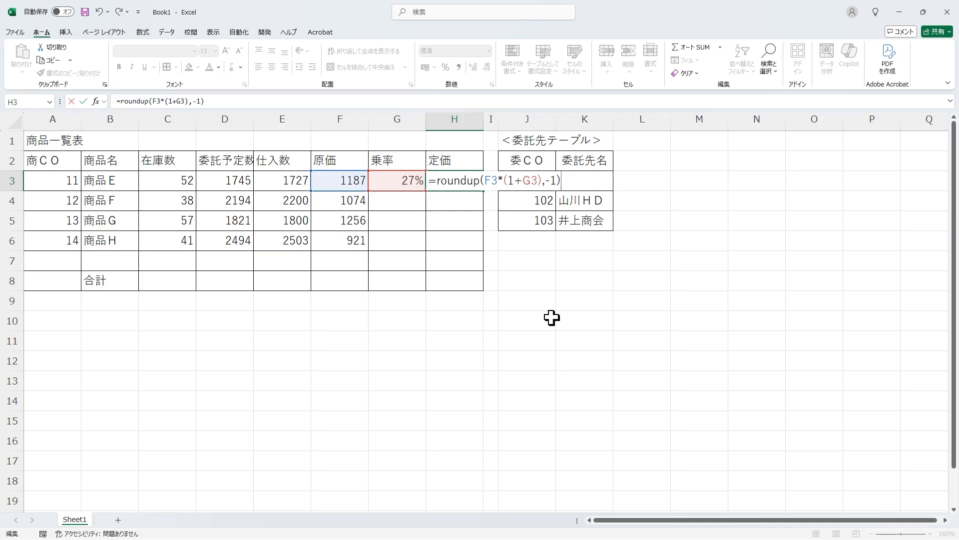
key(Return)
drag(410, 181, 448, 253)
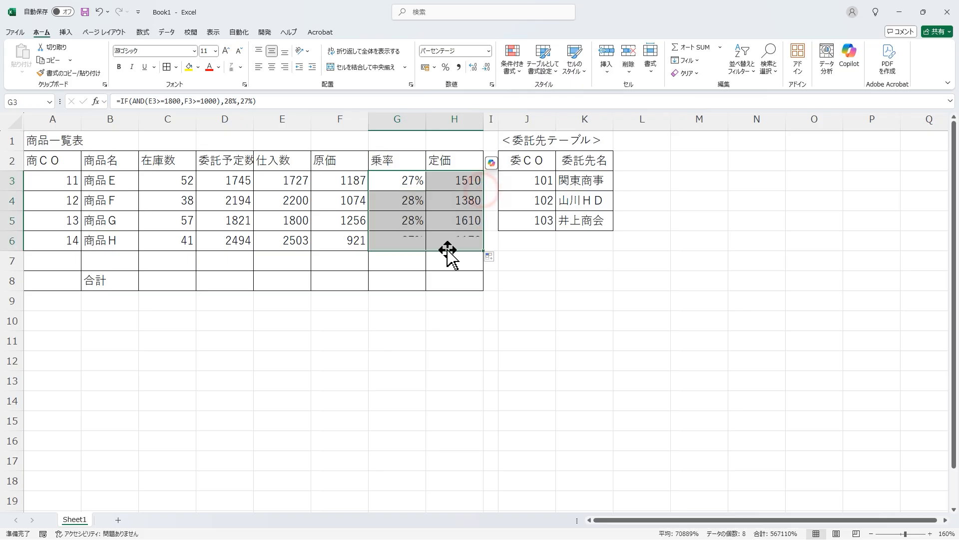
Step: Total 在庫数 in C8 with =SUM(C3:C6) and fill the formula across to E8
click(176, 285)
click(700, 47)
drag(175, 181, 167, 239)
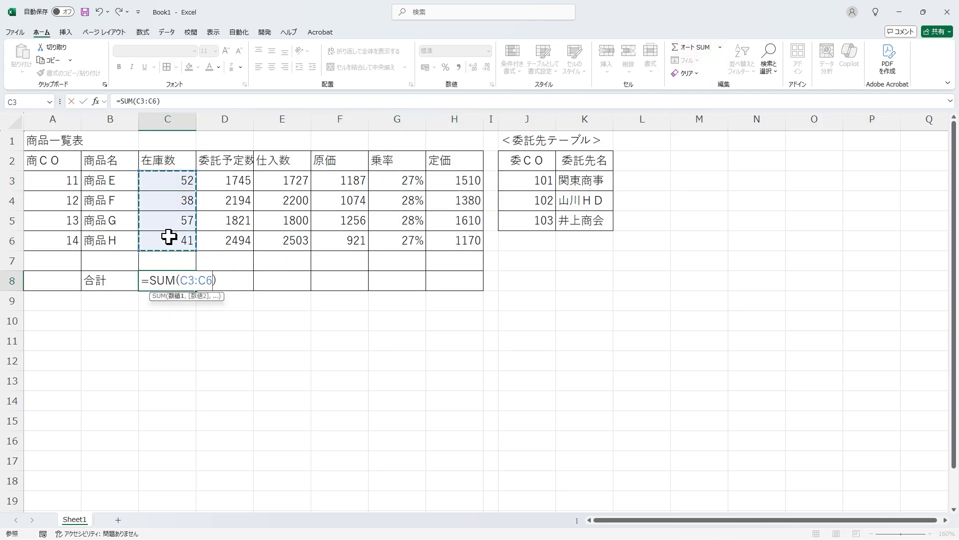
key(Return)
click(176, 281)
drag(196, 292, 292, 285)
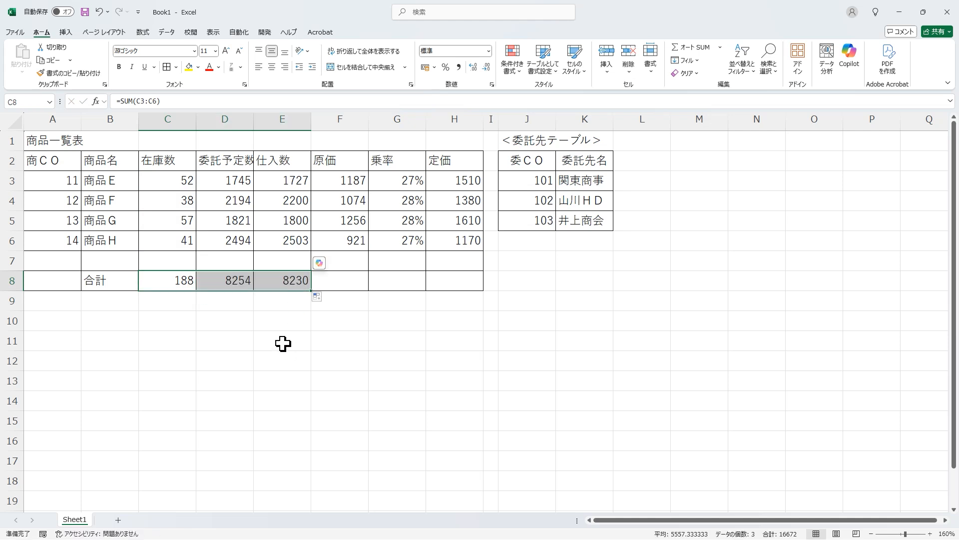
Step: Apply the thousands-separator comma format to C3:F8 and the 定価 values in H3:H6
drag(176, 186, 345, 281)
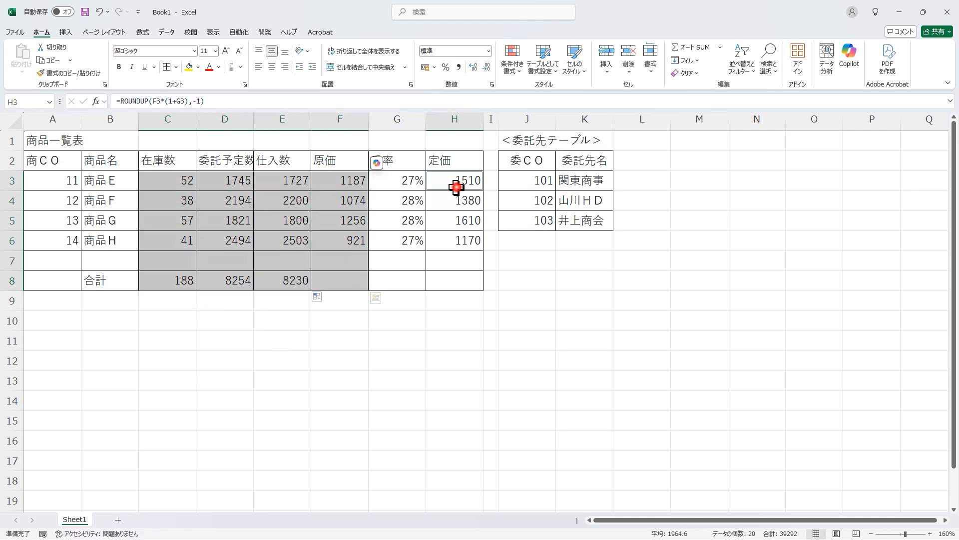
ctrl+drag(456, 188, 443, 238)
click(458, 67)
Step: Merge and center the 商品一覧表 title across A1:H1, and center the headers in A2:H2 and 合計 in B8
drag(68, 137, 434, 135)
click(367, 67)
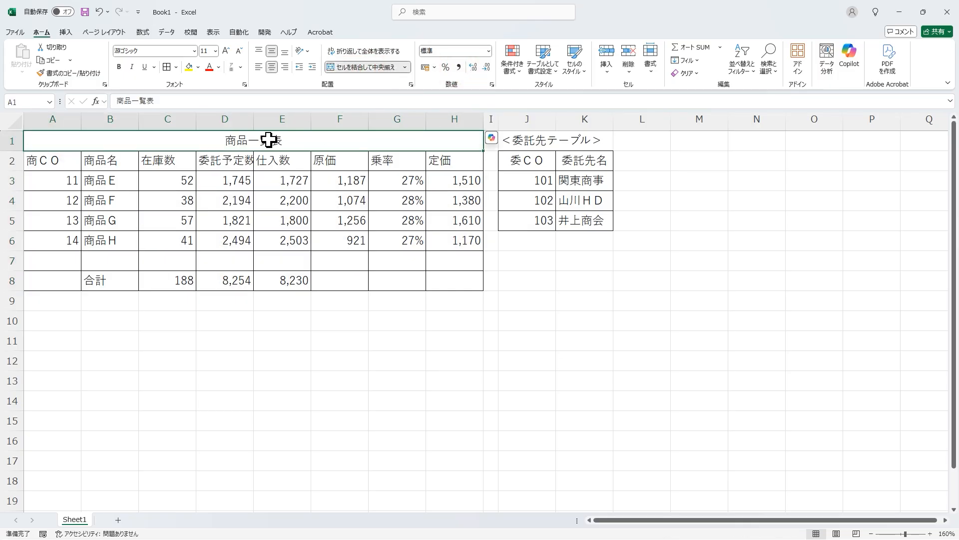
drag(52, 160, 463, 155)
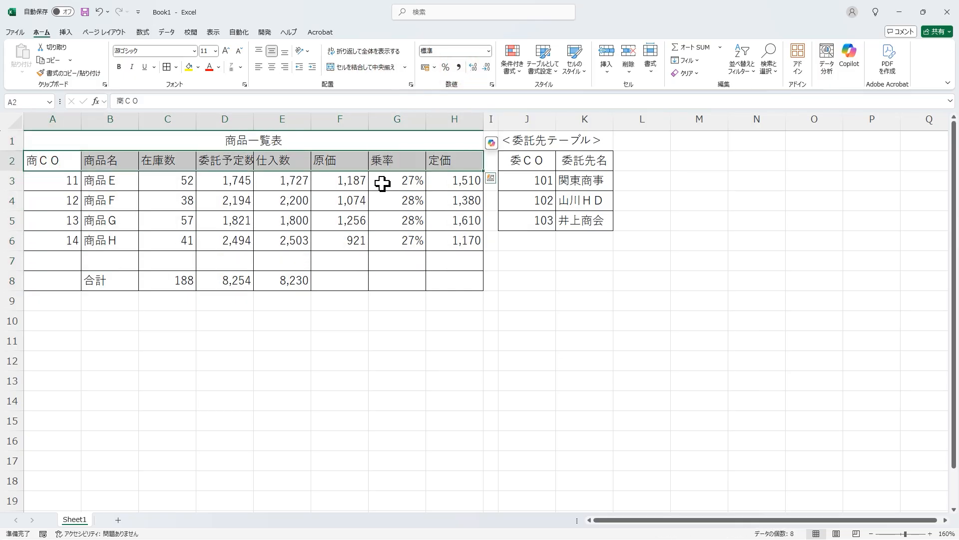
ctrl+click(121, 272)
click(271, 67)
Step: Put a thick outside border around the product table A2:H8
drag(75, 156, 444, 282)
click(176, 67)
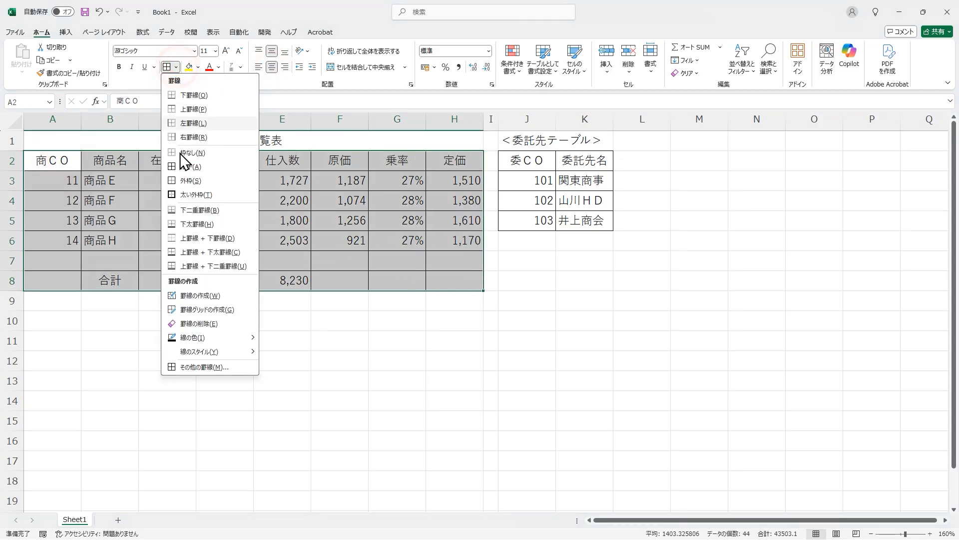
click(185, 196)
Step: Autofit the widths of columns A to H and narrow column L into a thin spacer column
drag(53, 119, 443, 120)
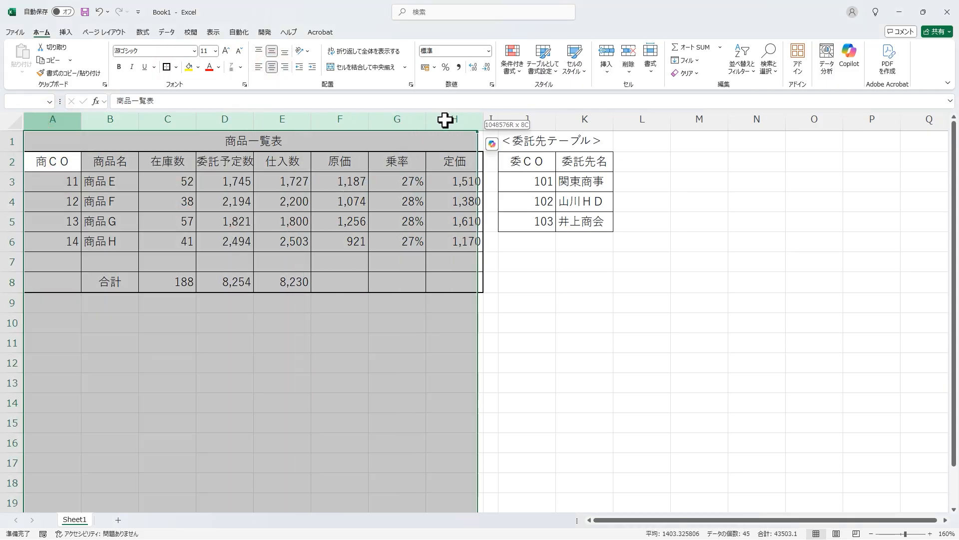
double_click(426, 123)
click(432, 317)
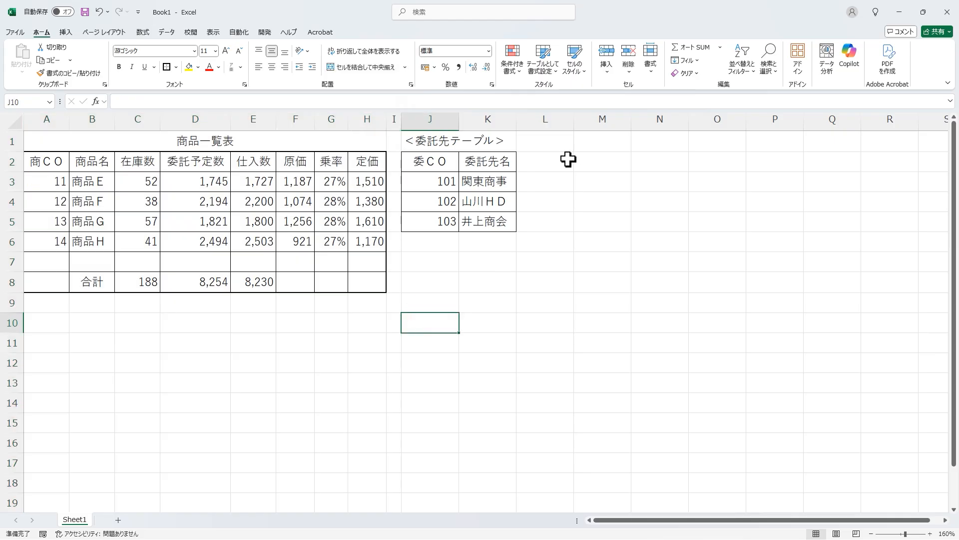
drag(576, 125, 530, 122)
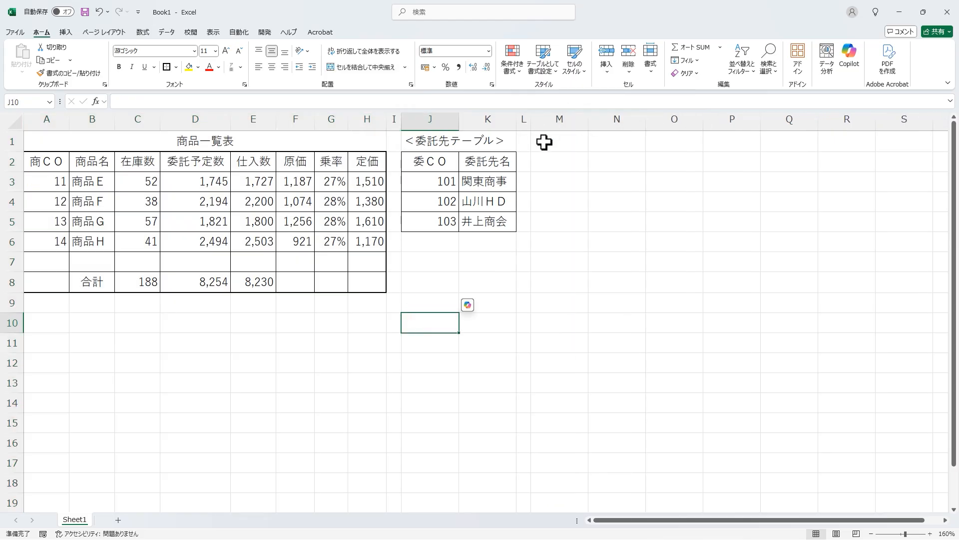
Step: Enter the table title 委託販売手数料一覧表 in M1
click(544, 142)
text(it)
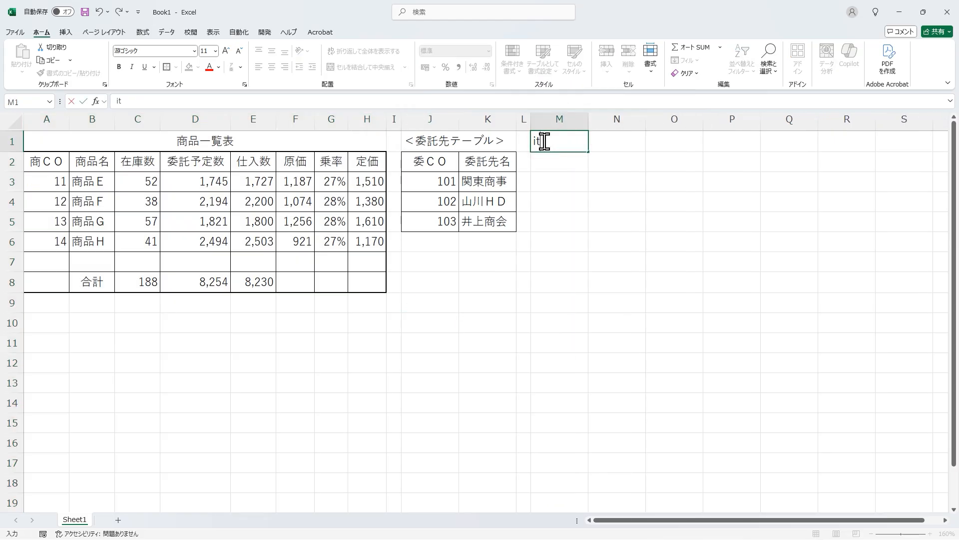
text(akuhannb)
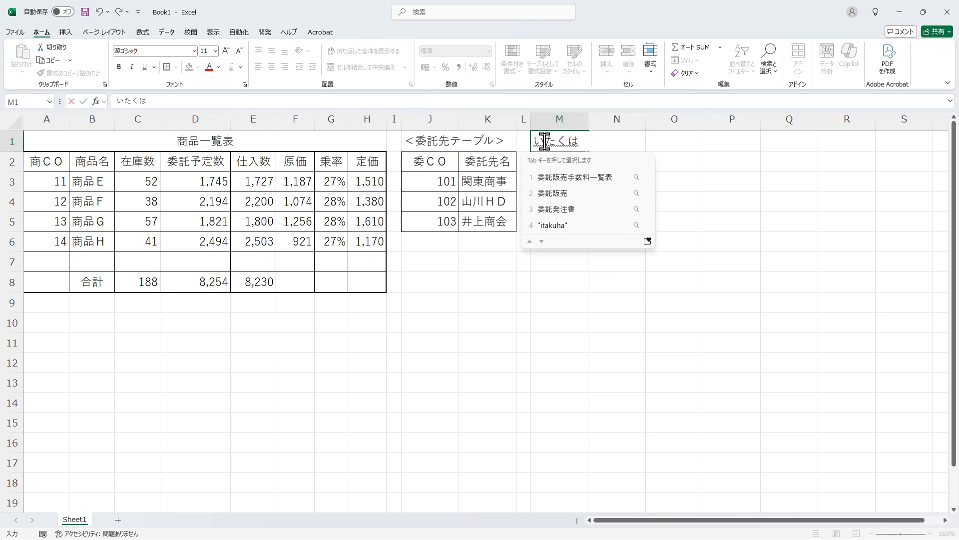
text(aitesuuryo)
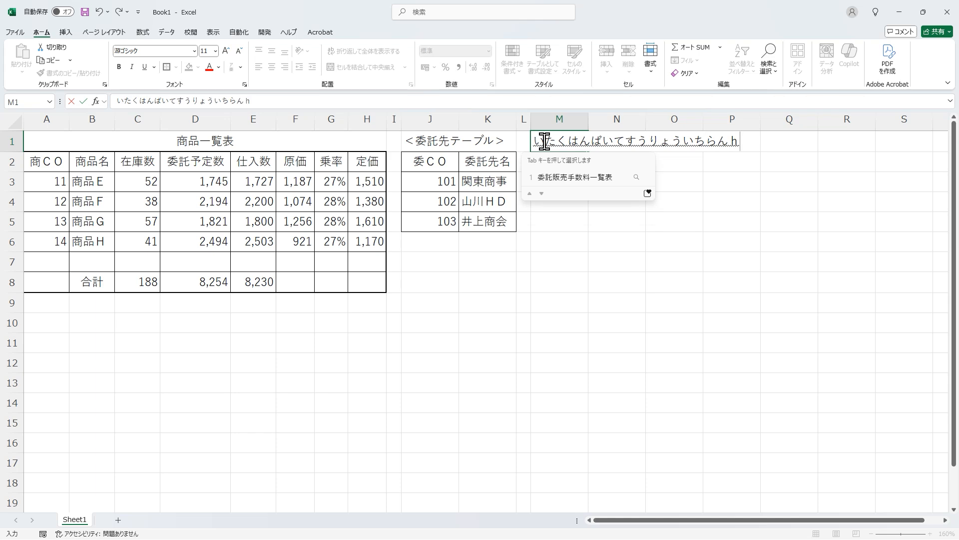
text(uichirannh)
key(Tab)
key(Return)
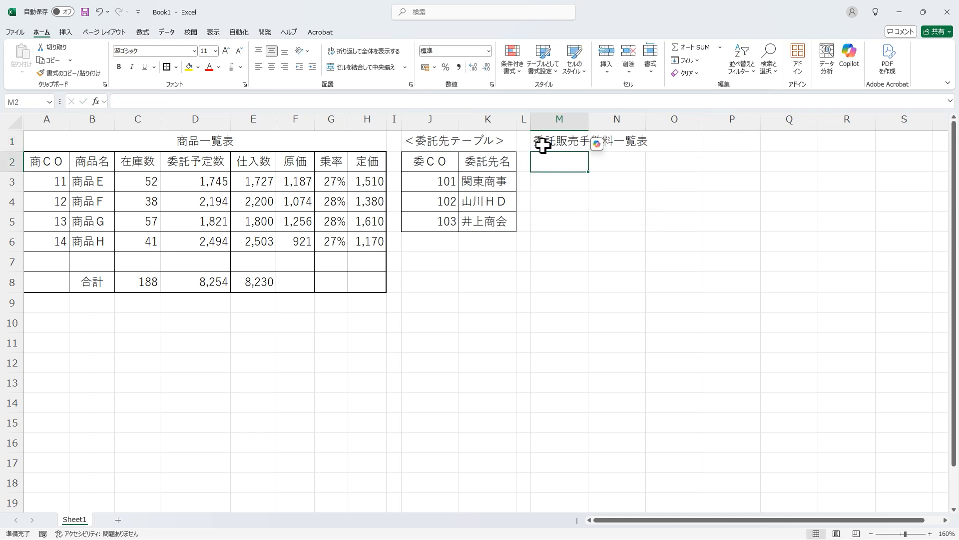
Step: Copy the 委ＣＯ and 委託先名 headers into M2:N2 and the 商ＣＯ and 商品名 headers into O2:P2
drag(445, 161, 476, 166)
key(ctrl+c)
drag(559, 164, 643, 165)
key(ctrl+v)
click(666, 162)
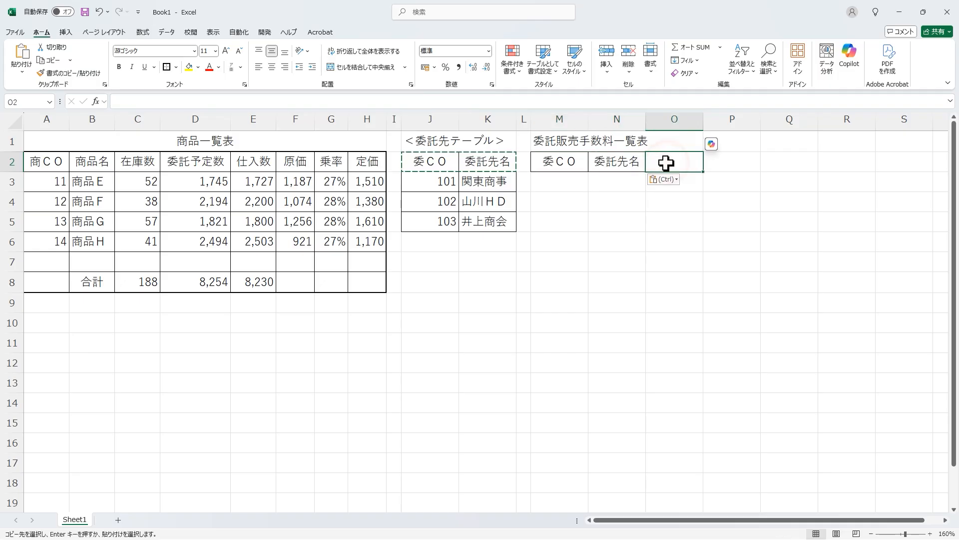
drag(50, 162, 79, 162)
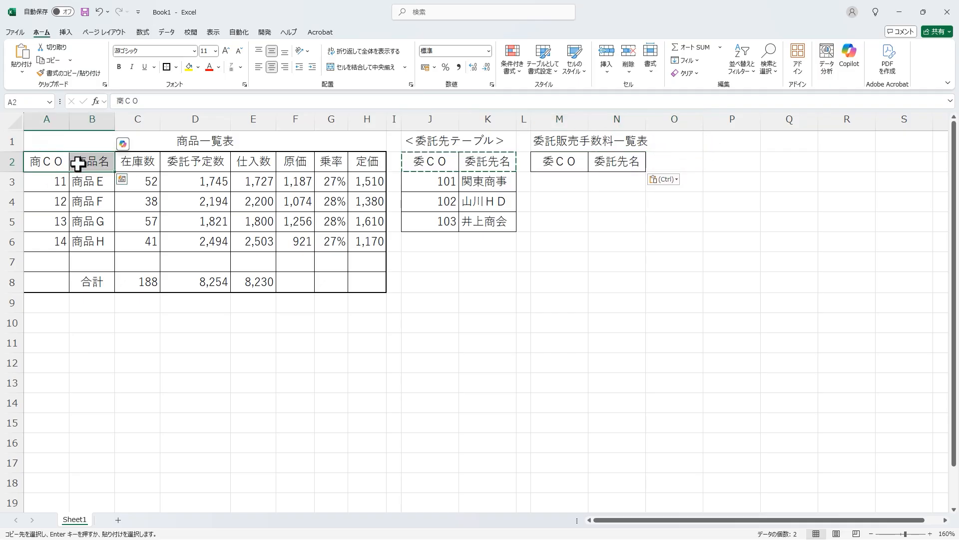
key(ctrl+c)
click(671, 160)
key(ctrl+v)
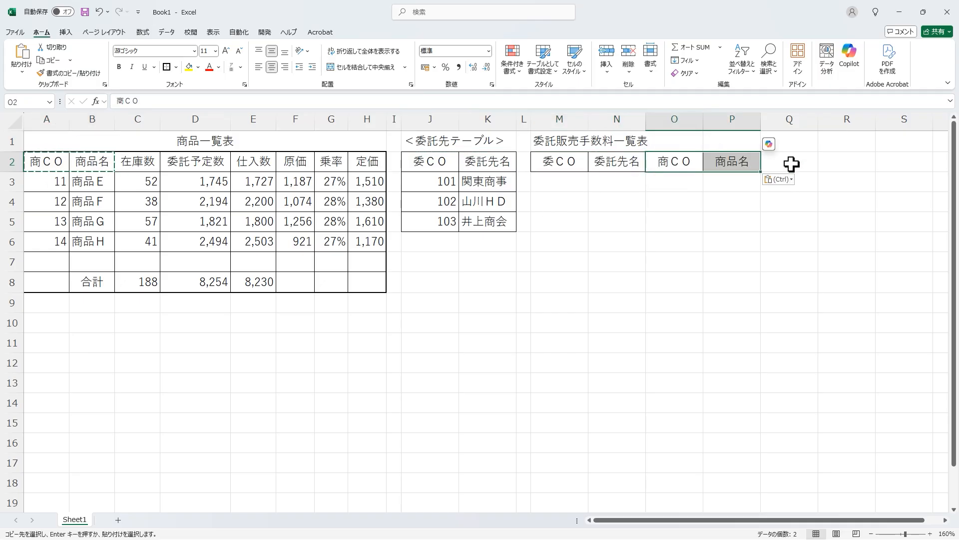
Step: Enter the headers 売価, 委託数, 販売数 and 販売率 in Q2:T2
click(795, 163)
text(売価)
key(Return)
key(Tab)
text(いたくすう)
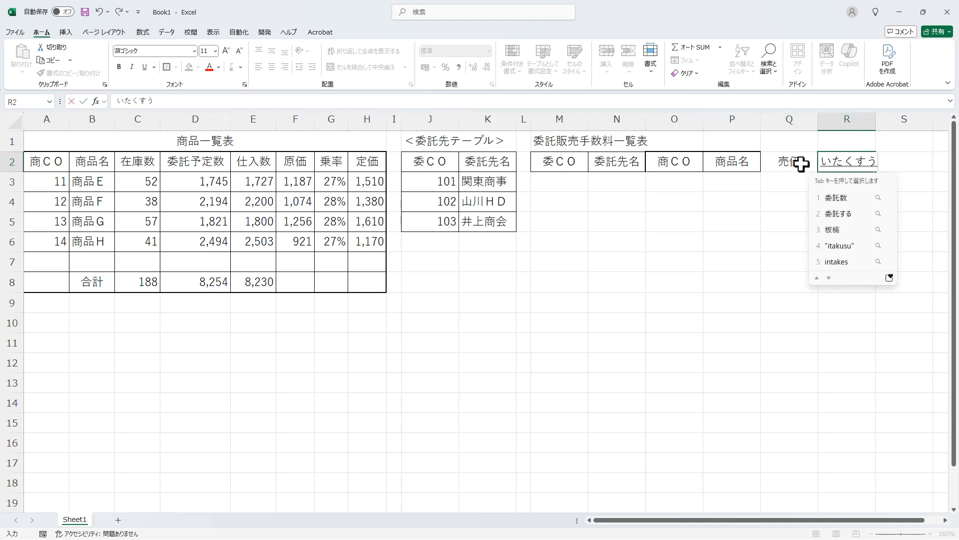
key(space)
key(Tab)
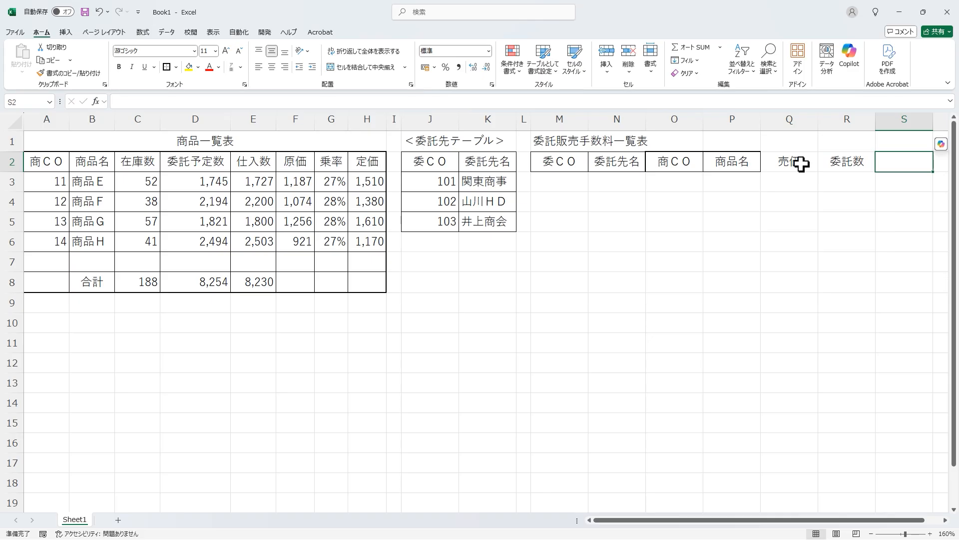
text(はんばいすう)
key(space)
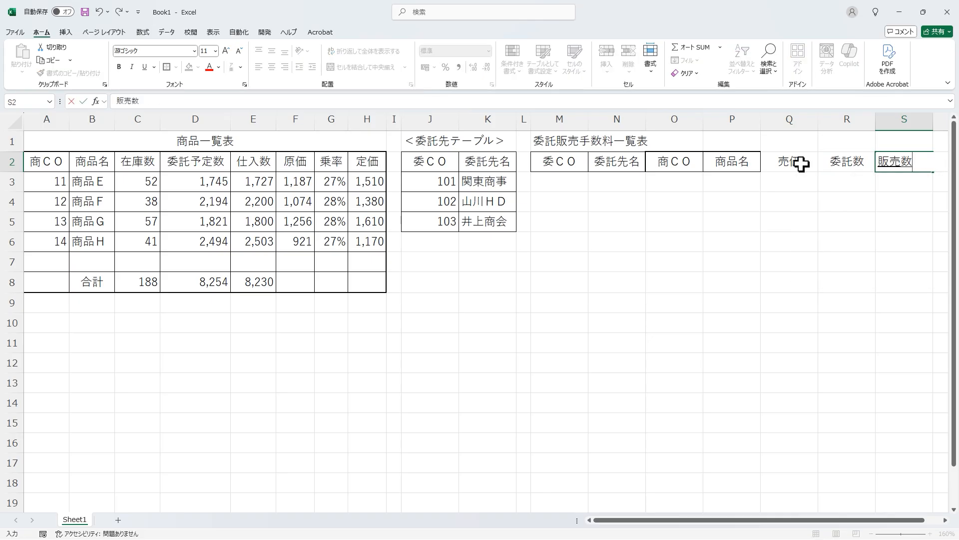
key(Tab)
text(はんばいりつ)
key(space)
key(Tab)
Step: Enter the headers 販売額, 手数料 and 判定 in U2:W2
text(はんばいがく)
key(space)
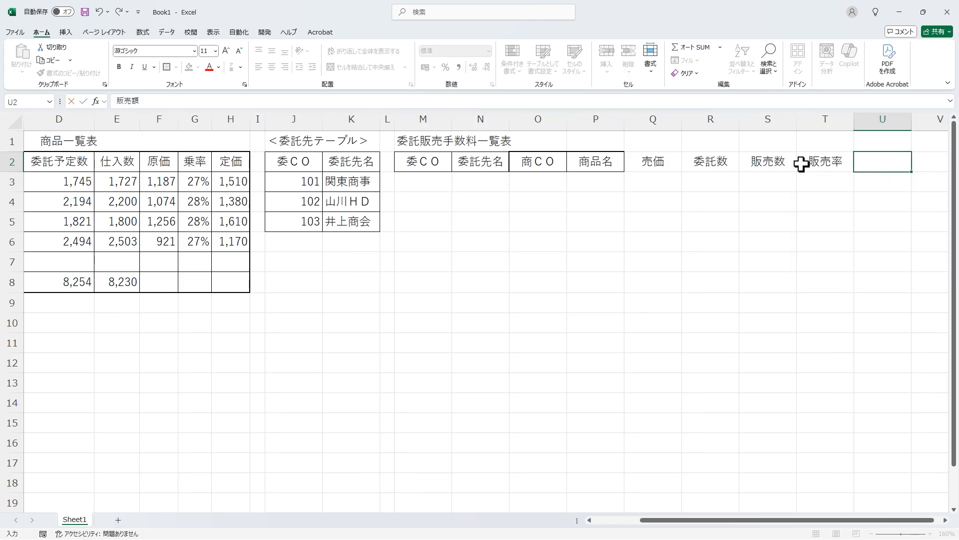
key(Tab)
text(てすうr)
text(ょう)
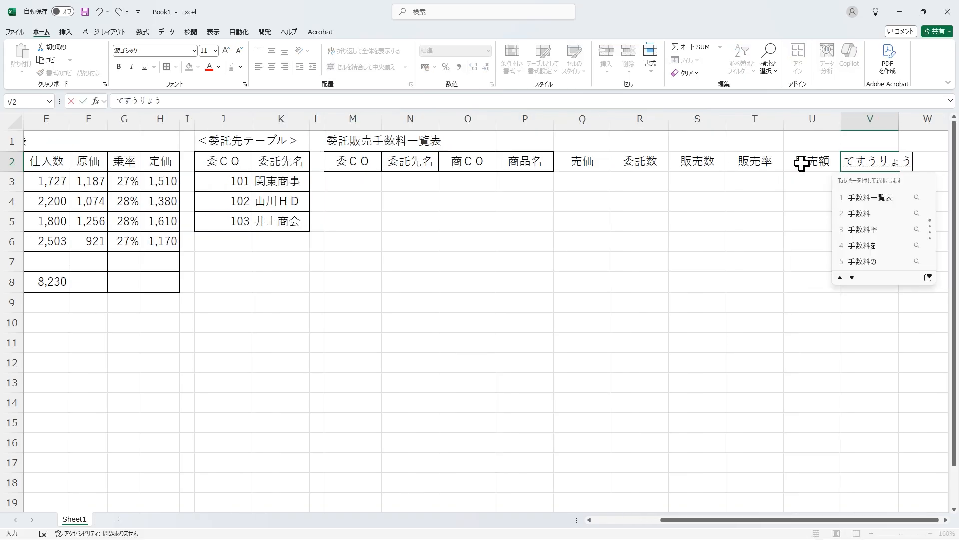
key(space)
key(Tab)
text(はんてい)
key(space)
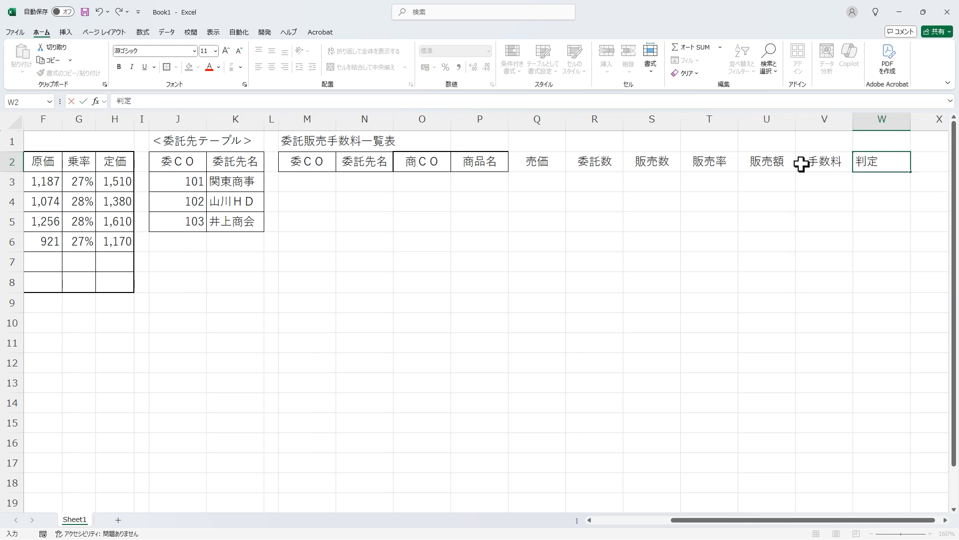
key(Return)
key(Return)
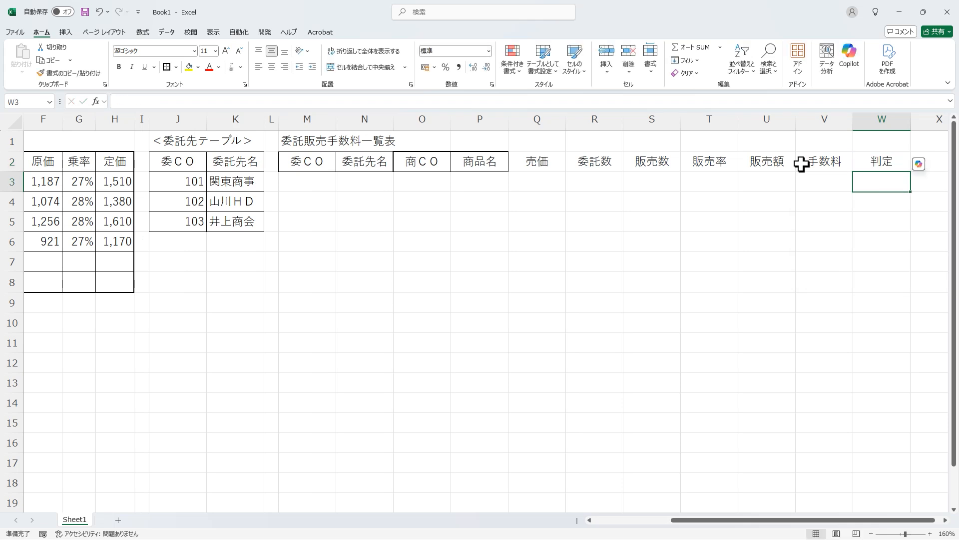
Step: Fill the 委ＣＯ column with 101 in M3:M6, 102 in M7:M10 and 103 in M11:M14
click(311, 185)
text(101)
key(Return)
click(312, 185)
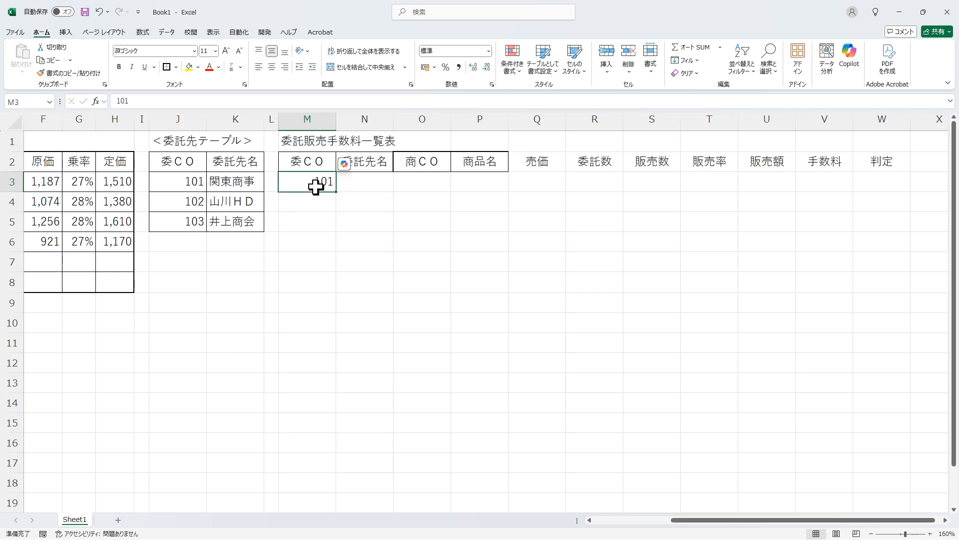
drag(337, 192, 319, 413)
click(324, 243)
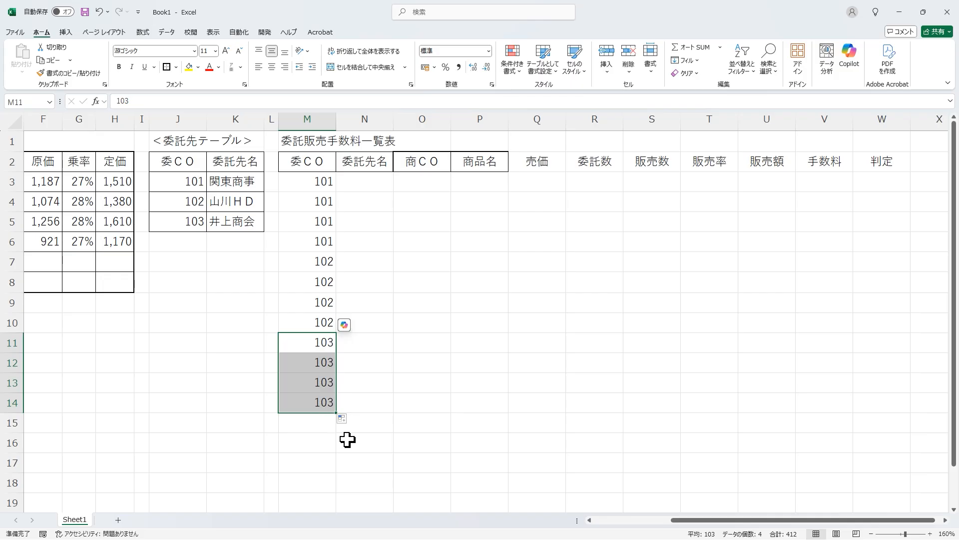
click(360, 448)
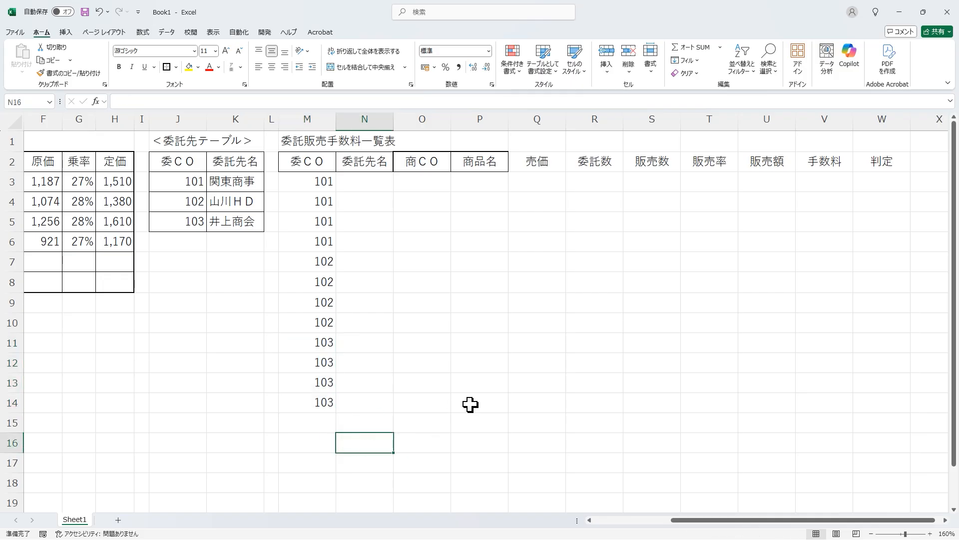
Step: Copy the 合計 label from B8 to N16
ctrl+scroll(468, 368, down, 1)
scroll(361, 348, left, 3)
click(85, 267)
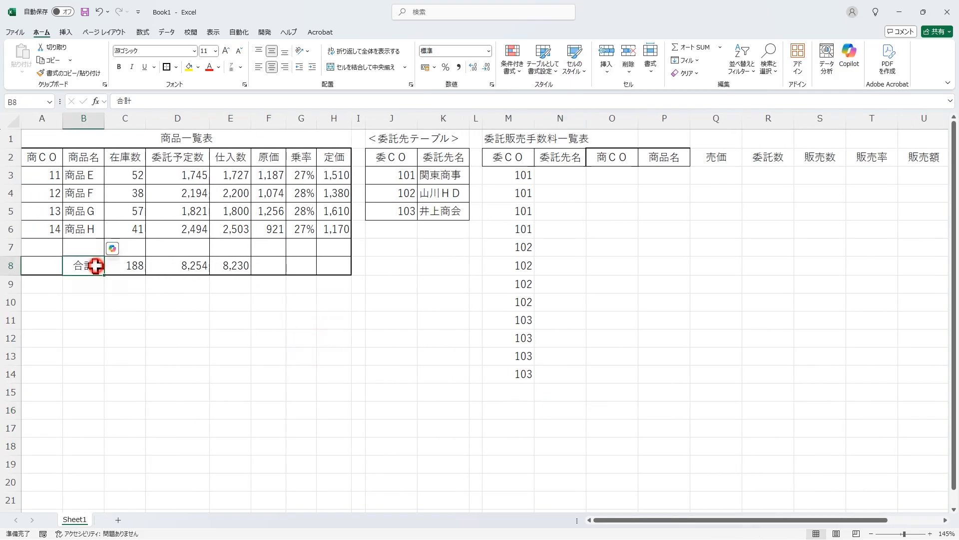
key(ctrl+c)
click(562, 406)
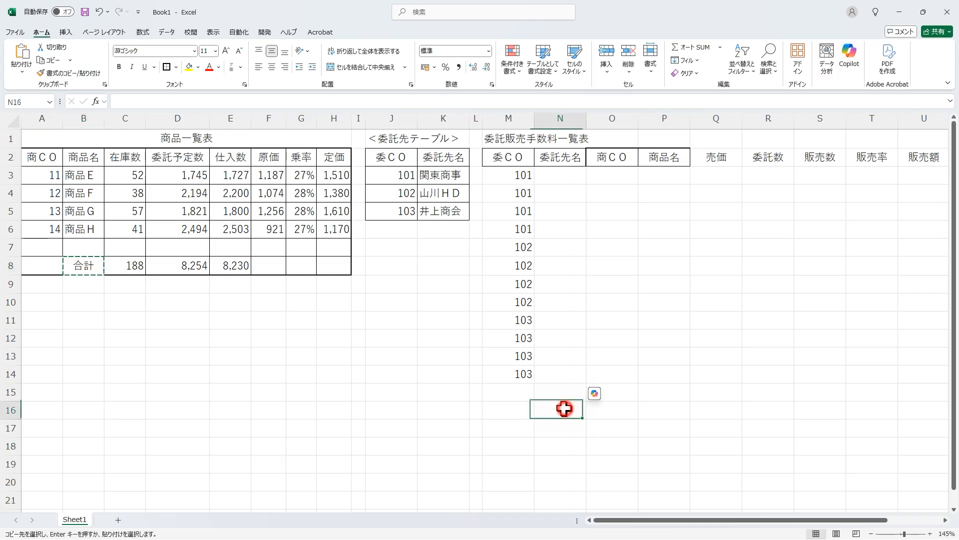
key(ctrl+v)
Step: Add borders to all cells of the commission table M2:W16
ctrl+scroll(559, 402, down, 1)
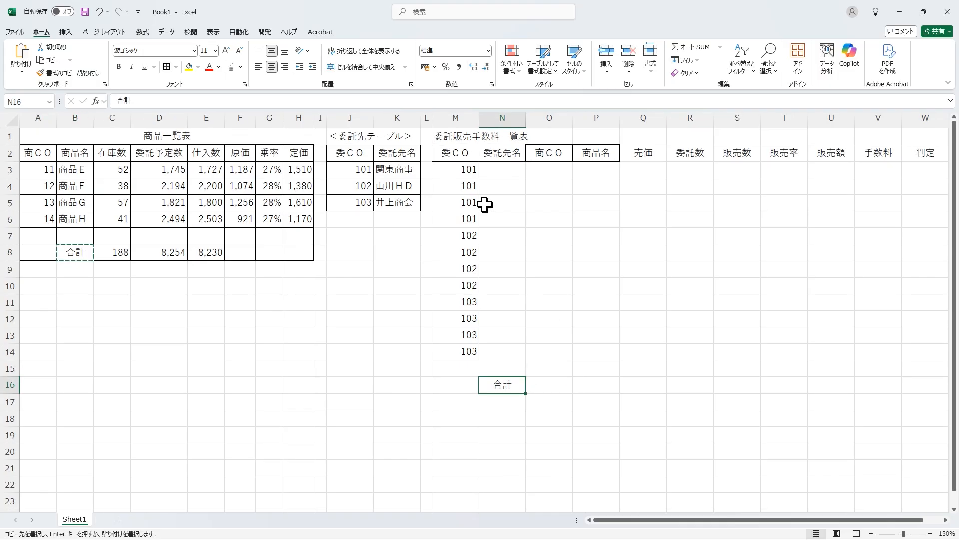
drag(461, 159, 912, 385)
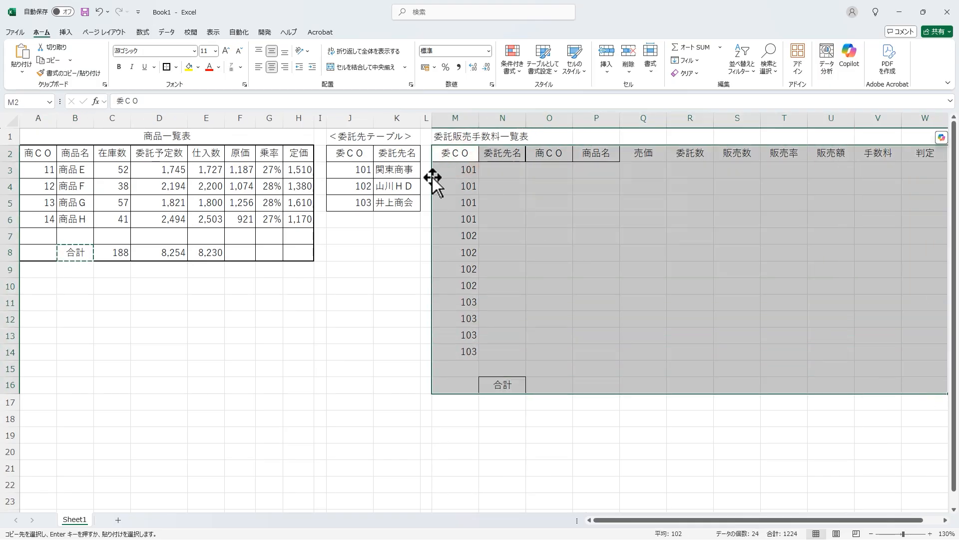
click(176, 67)
click(177, 167)
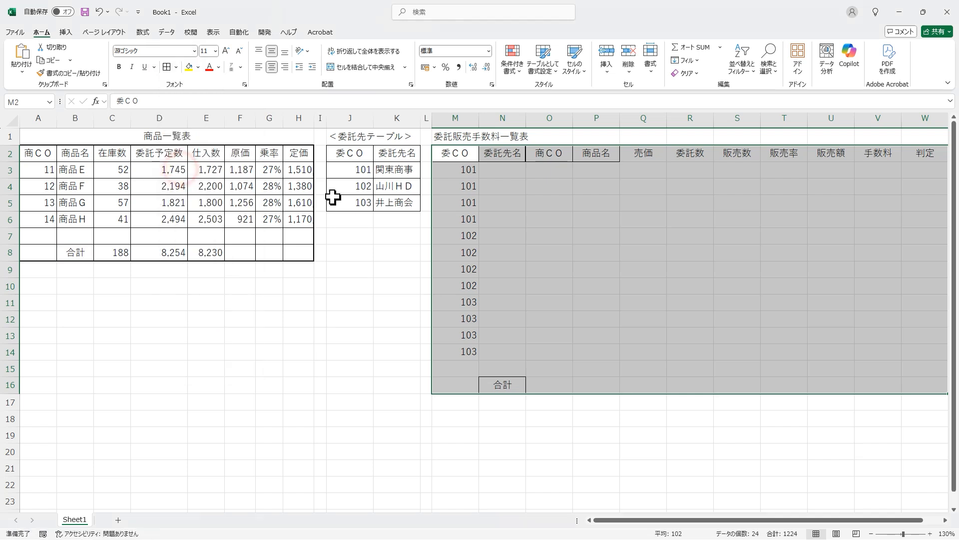
Step: Enter the 商ＣＯ codes 11, 12, 13 and 14 in O3:O6
click(554, 169)
text(11)
key(Return)
text(12)
key(Return)
text(13)
key(Return)
text(14)
key(Return)
Step: Copy the codes in O3:O6 to O7:O10 and O11:O14
click(553, 170)
drag(553, 169, 550, 216)
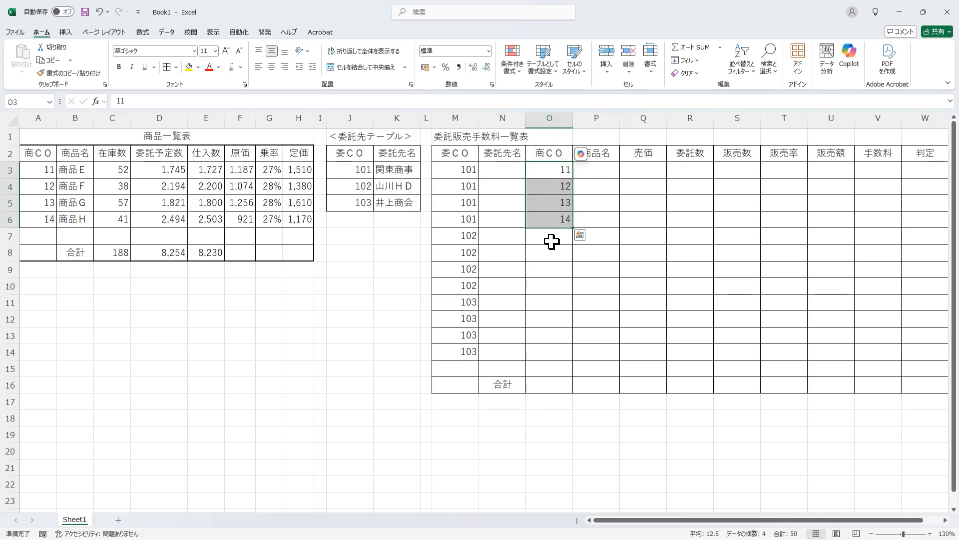
key(ctrl+c)
click(550, 239)
key(ctrl+v)
click(551, 298)
key(ctrl+v)
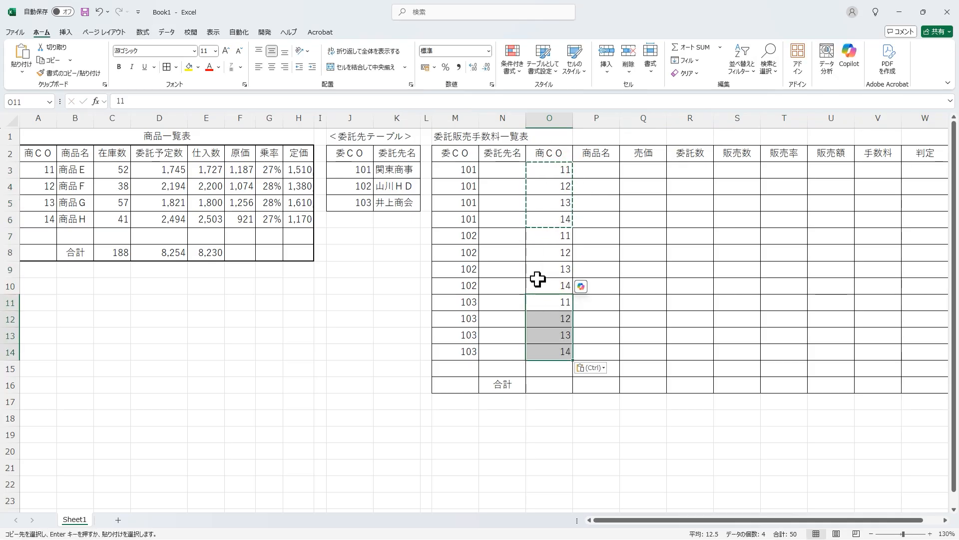
Step: Enter the 委託数 values 594, 651, 635, 720, 559, 698, 682, 875, 529, 774, 453 and 849 in R3:R14
click(690, 173)
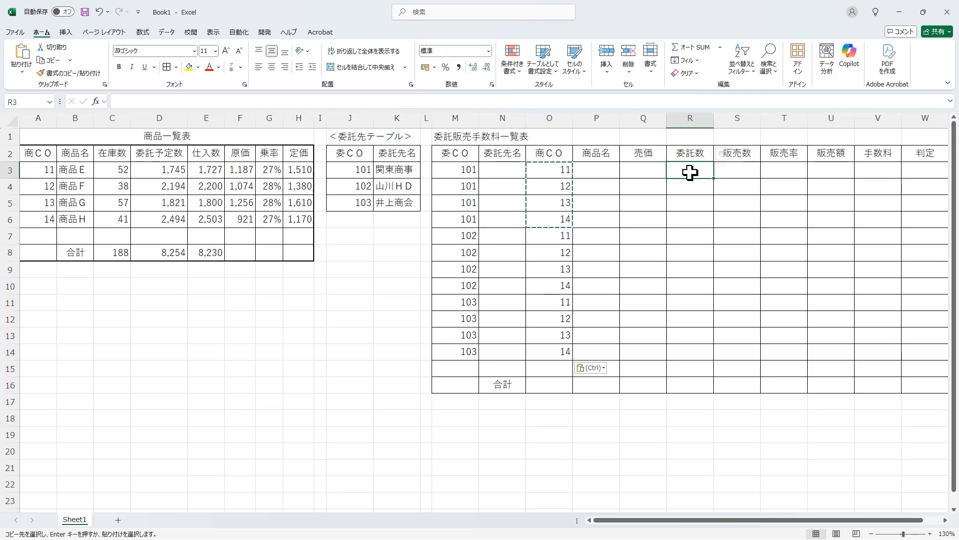
text(594)
key(Return)
text(651)
key(Return)
text(635)
key(Return)
text(720)
key(Return)
text(559)
key(Return)
text(698)
key(Return)
text(682)
key(Return)
text(87)
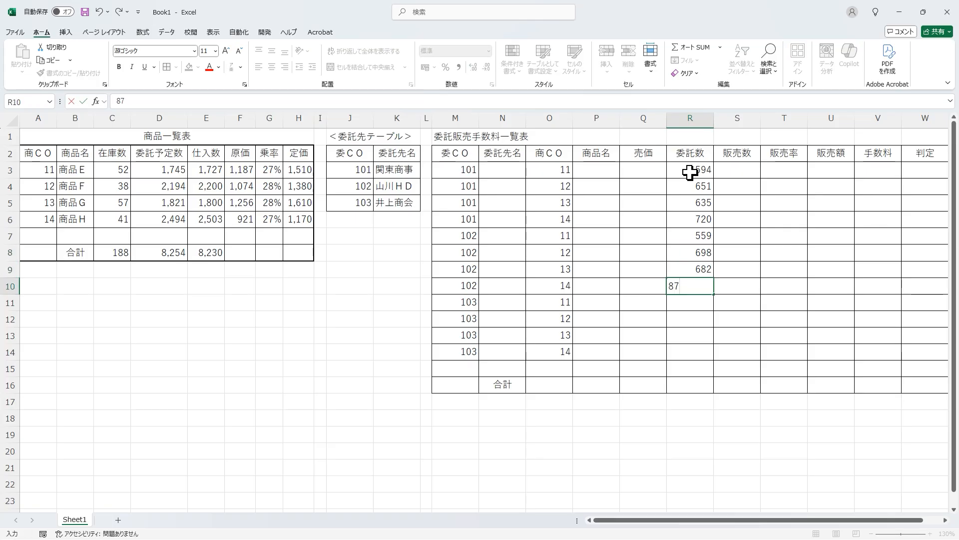
text(5)
key(Return)
text(529)
key(Return)
text(774)
key(Return)
text(453)
key(Return)
text(54)
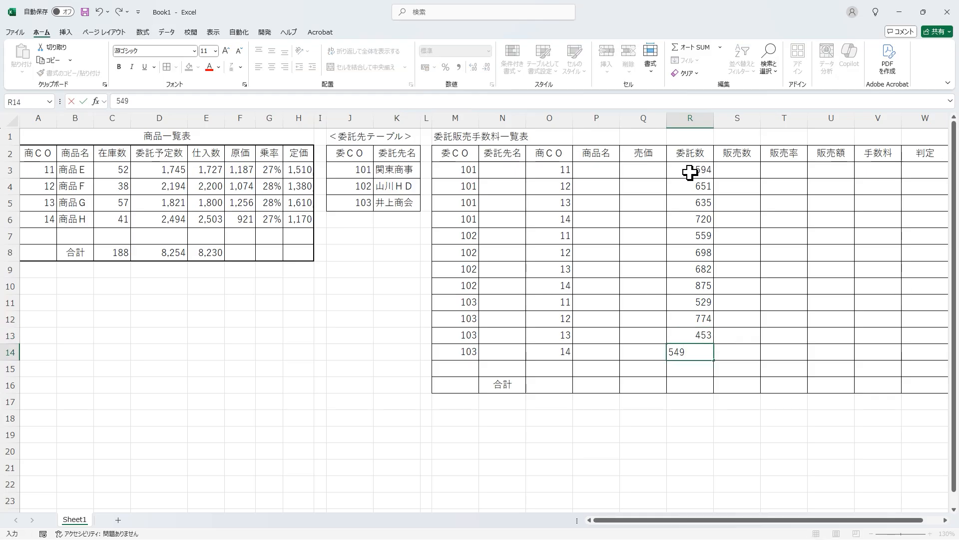
text(9)
key(Return)
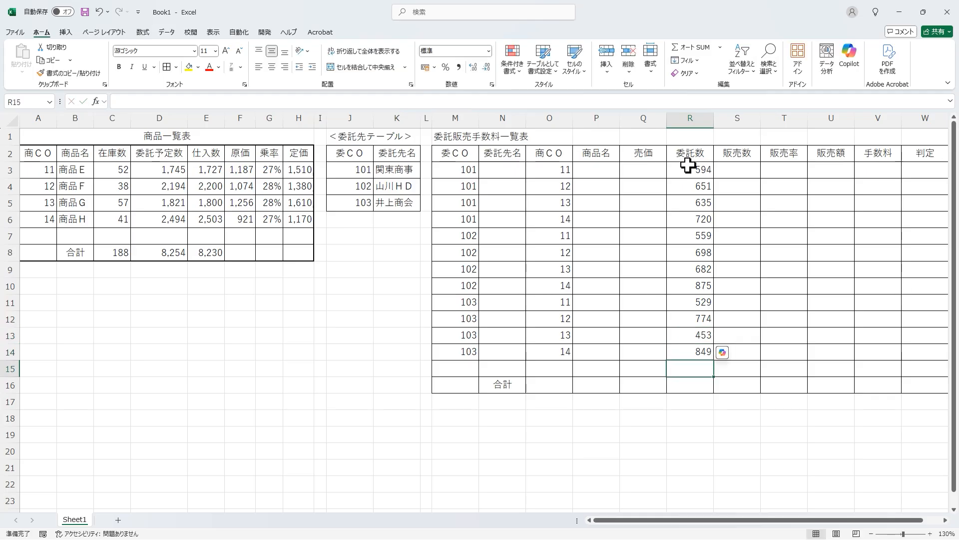
Step: Enter the 販売数 values 529, 605, 576, 657, 512, 628, 620, 805, 483, 705, 393 and 781 in S3:S14
click(739, 171)
text(529)
key(Return)
text(605)
key(Return)
text(576)
key(Return)
text(657)
key(Return)
text(512)
key(Return)
text(628)
key(Return)
text(620)
key(Return)
text(805)
key(Return)
text(483)
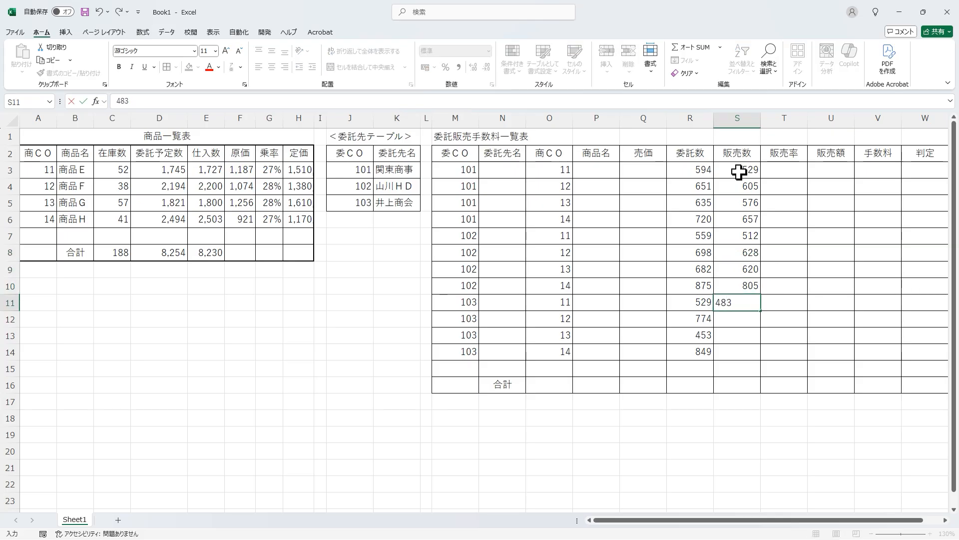
key(Return)
text(705)
key(Return)
text(393)
key(Return)
text(781)
key(Return)
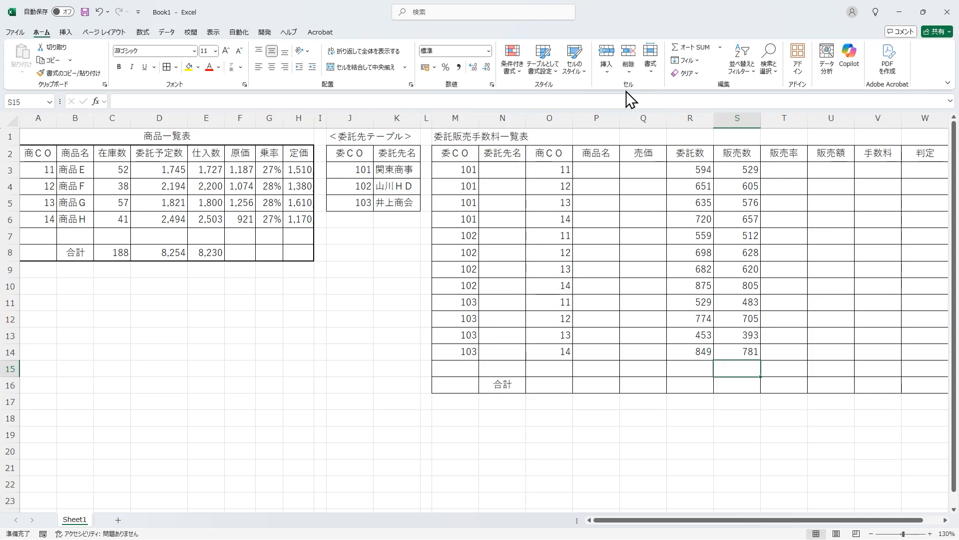
Step: Enter =VLOOKUP(M3,$J$3:$K$5,2,0) in the 委託先名 cell N3 and fill it down to N14
click(503, 169)
text(=VL)
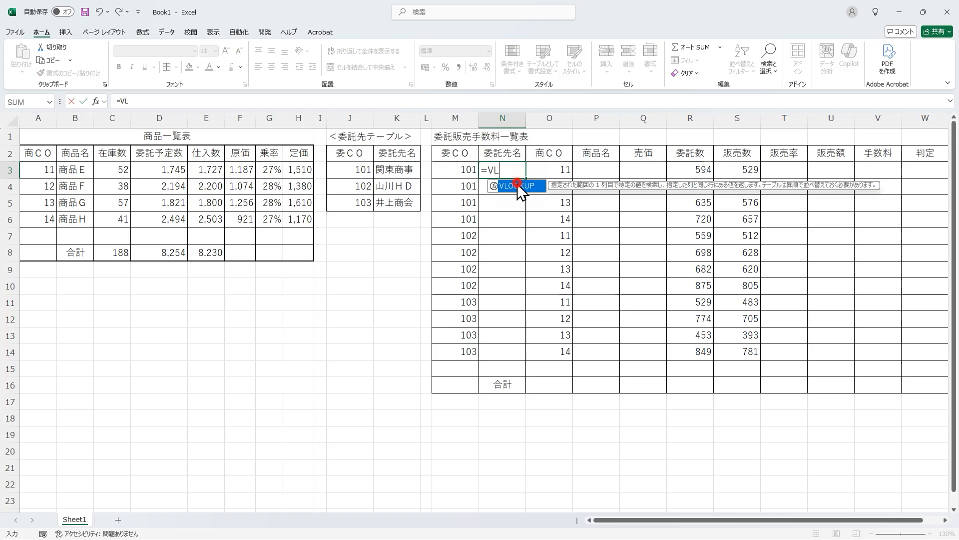
double_click(518, 186)
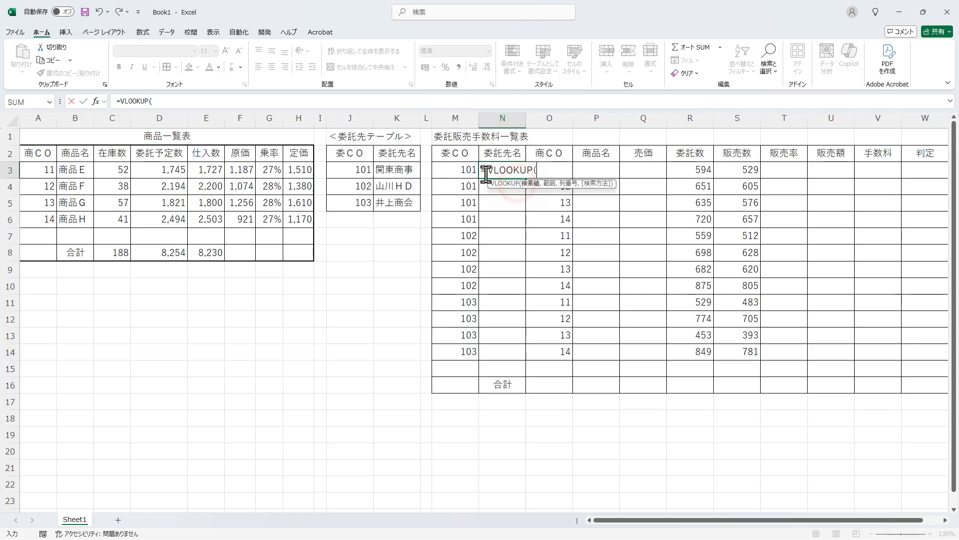
click(453, 172)
text(,)
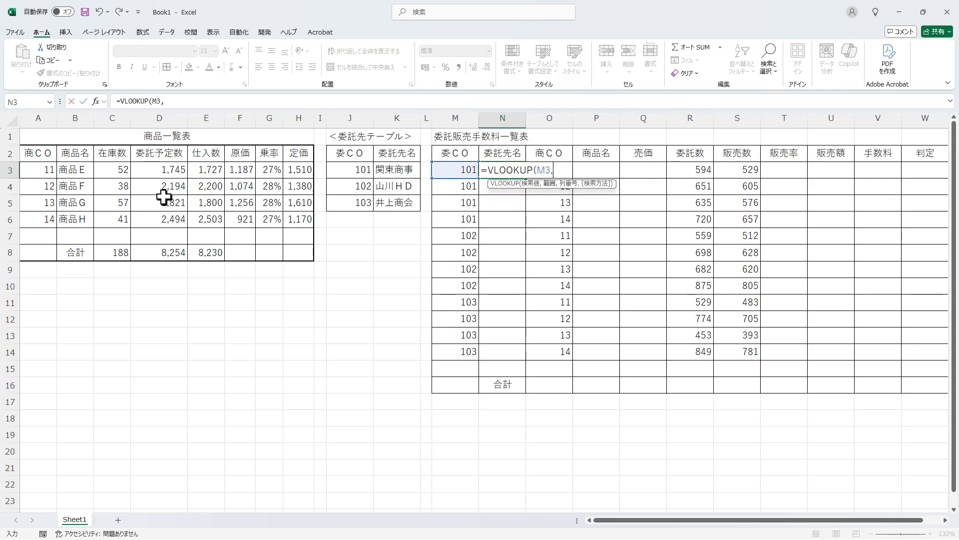
drag(350, 168, 394, 203)
key(F4)
text(,)
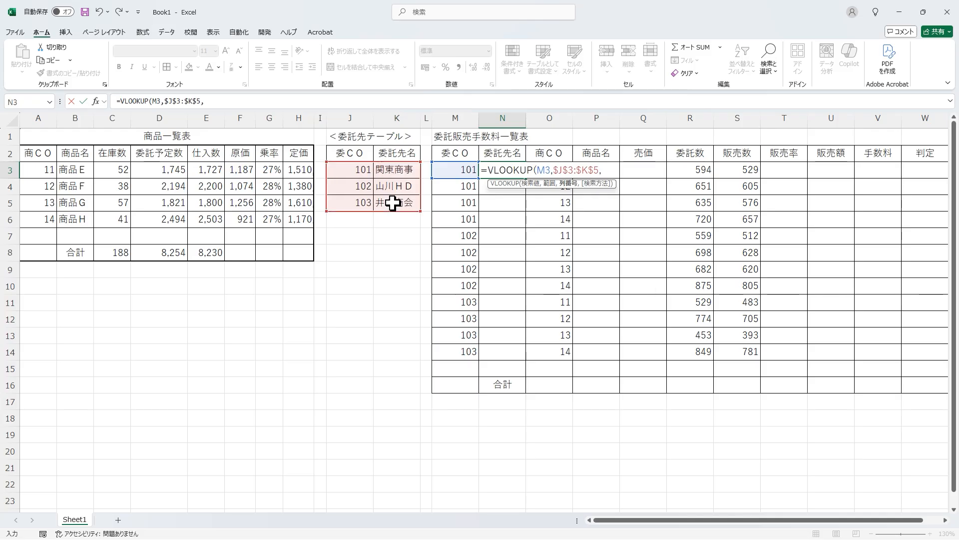
text(2,0))
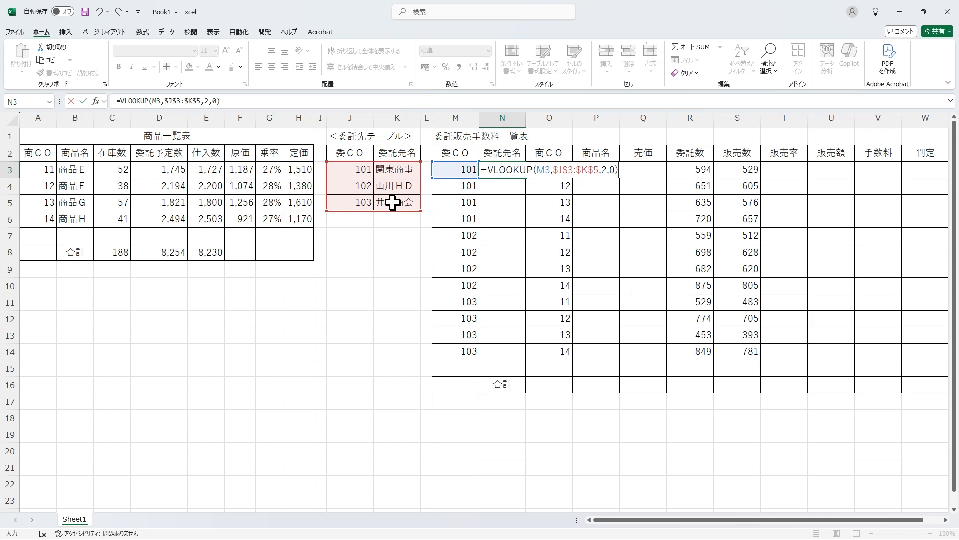
key(Return)
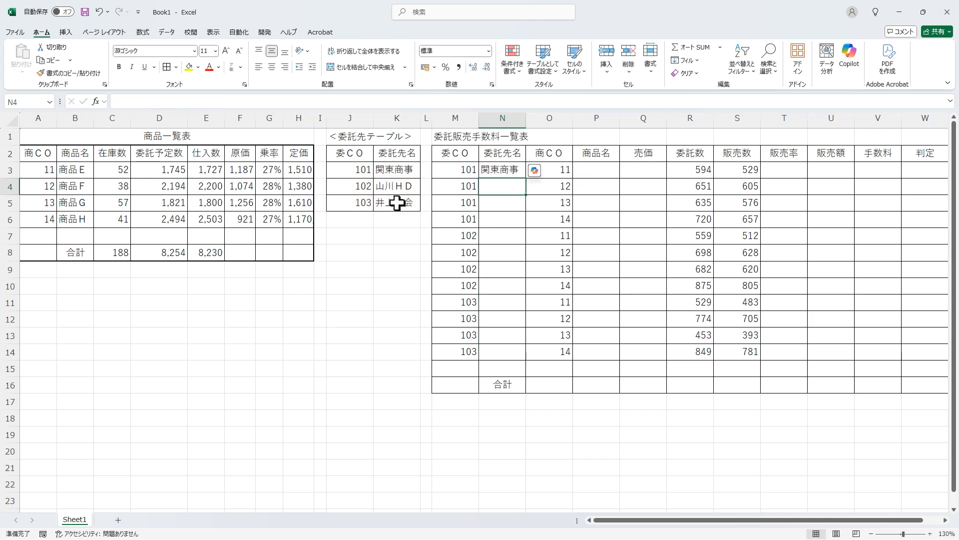
click(494, 175)
double_click(526, 178)
Step: Look up the product name in the 商品名 cell P3 with =VLOOKUP(O3,$A$3:$H$6,2,0)
click(615, 173)
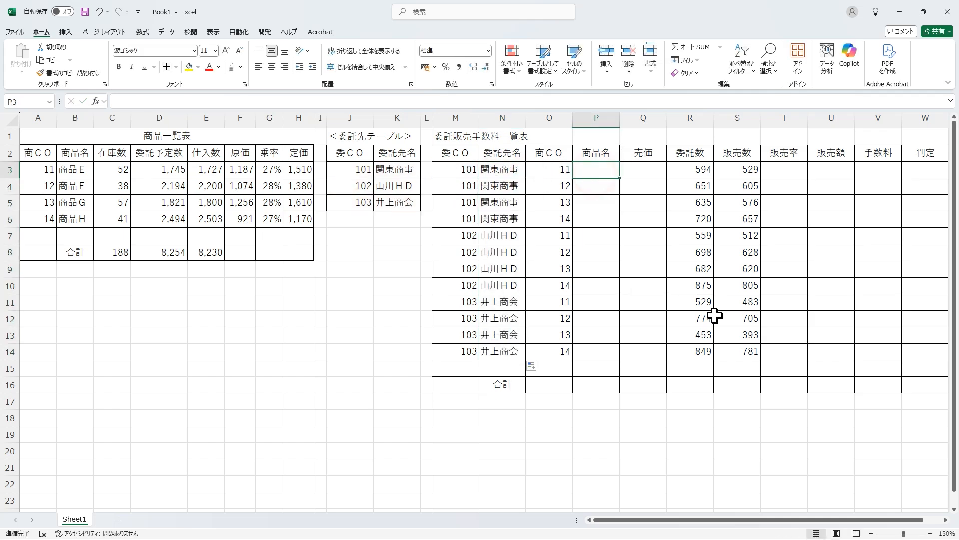
text(=VL)
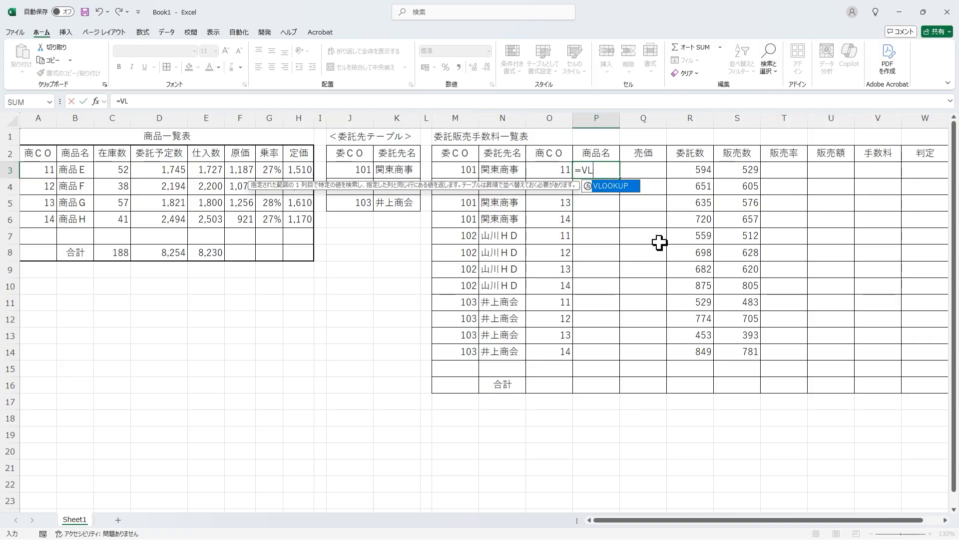
double_click(612, 186)
click(549, 171)
text(,)
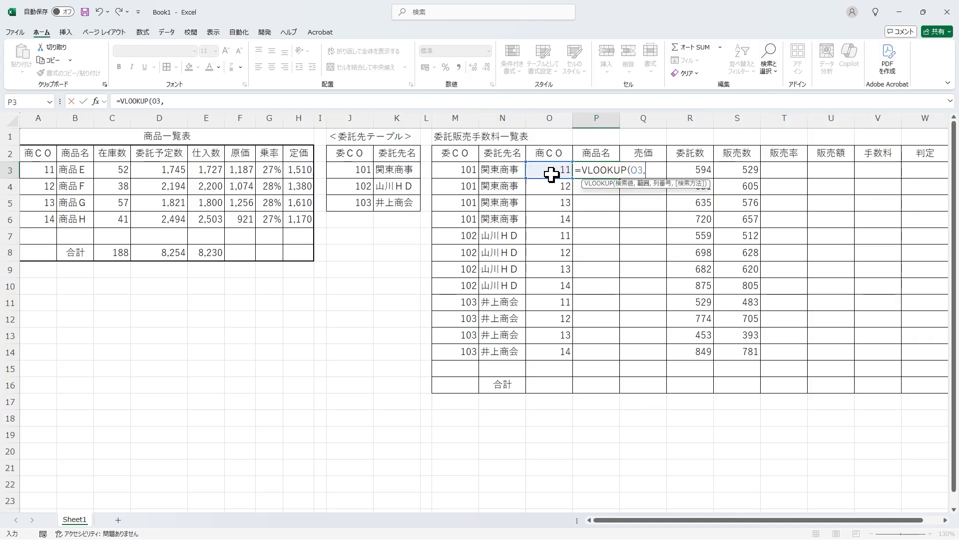
drag(38, 162, 298, 218)
key(F4)
text(,)
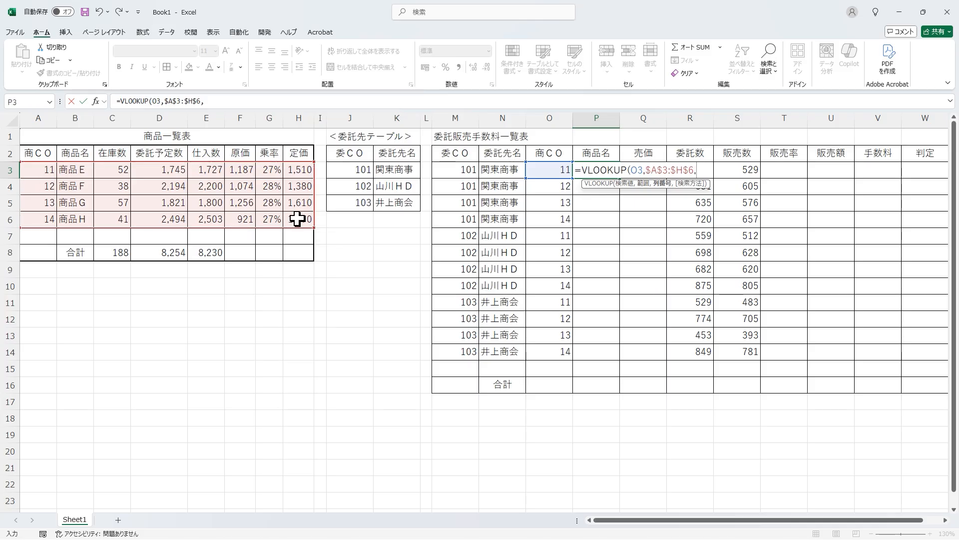
text(2,0))
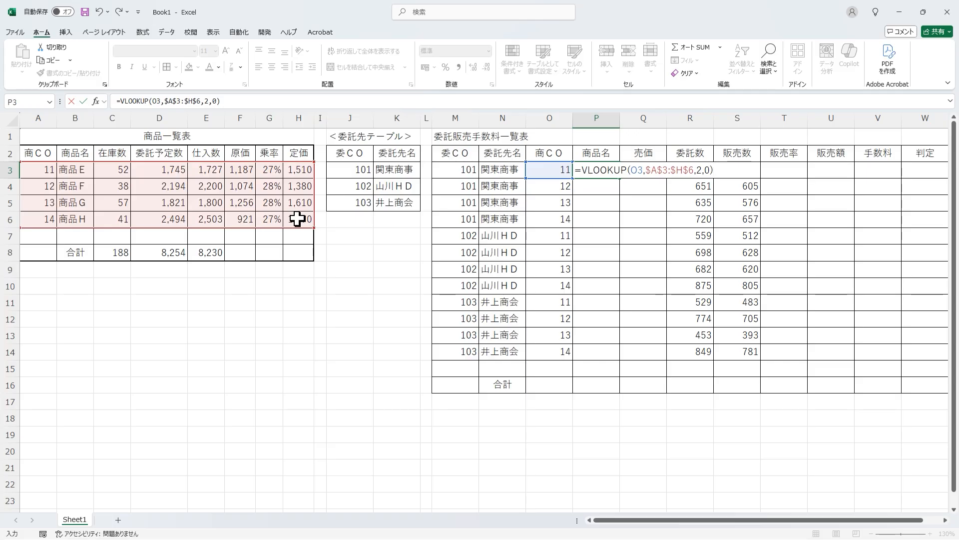
key(Tab)
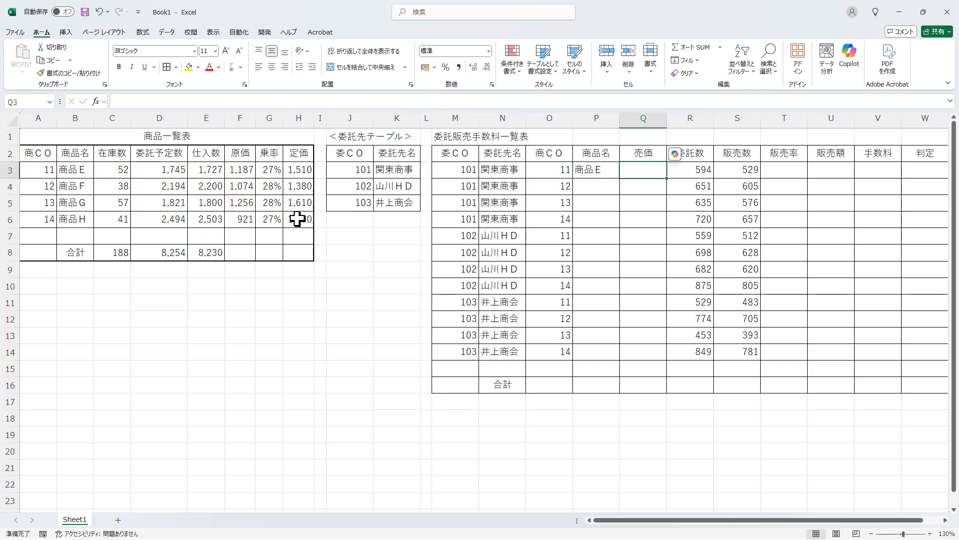
Step: Enter =VLOOKUP(O3,$A$3:$H$6,8,0)*0.9 in the 売価 cell Q3 and fill P3:Q3 down to row 14
text(=VL)
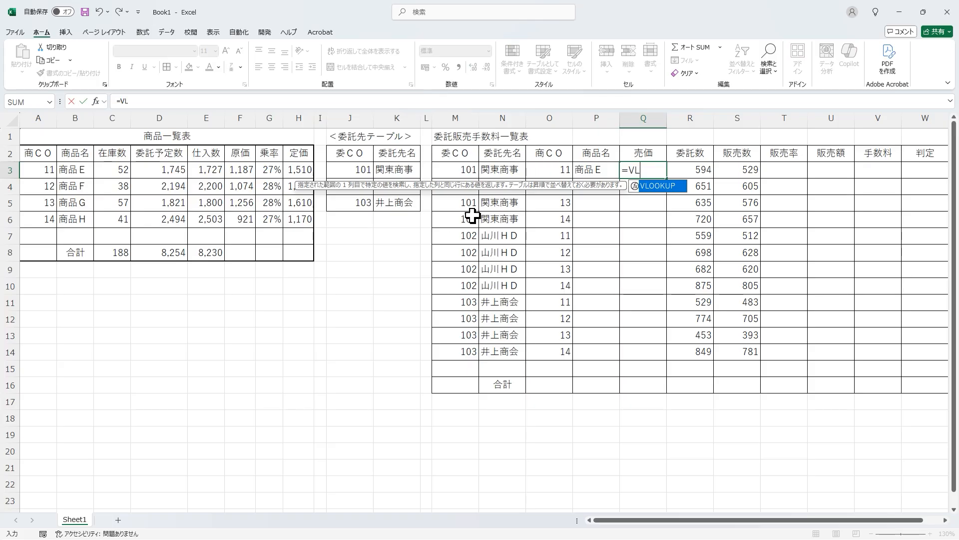
double_click(668, 198)
click(561, 172)
text(,)
drag(58, 171, 292, 220)
key(F4)
text(,)
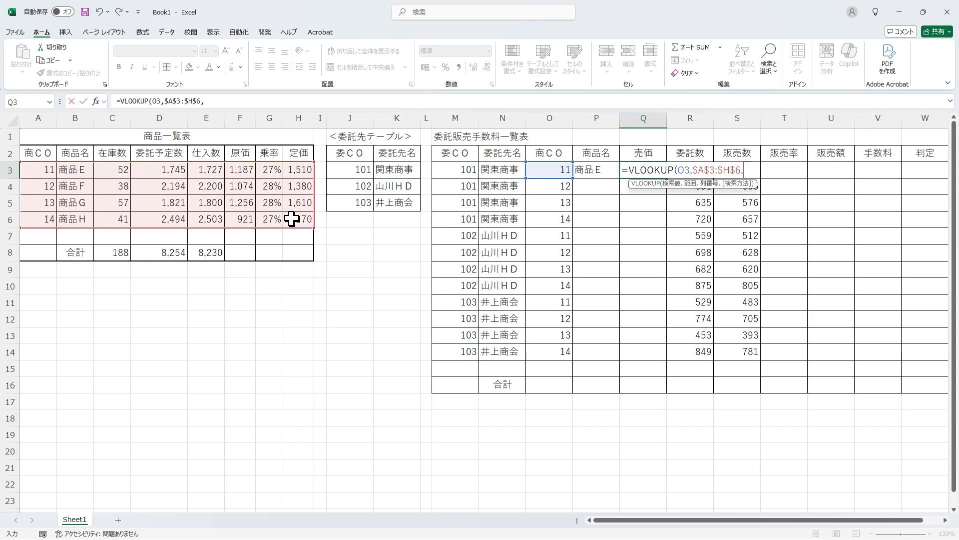
text(8,0))
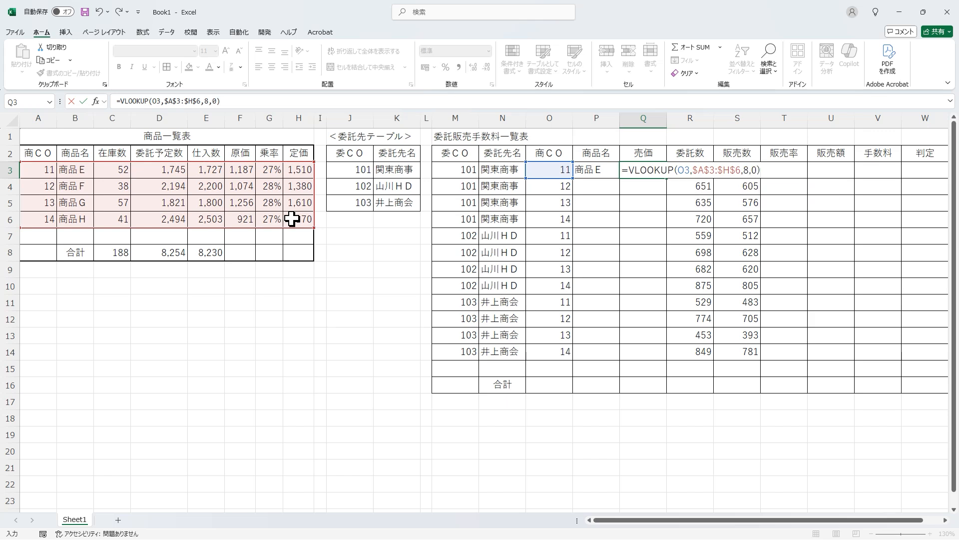
text(*0.9)
key(Return)
drag(592, 174, 632, 175)
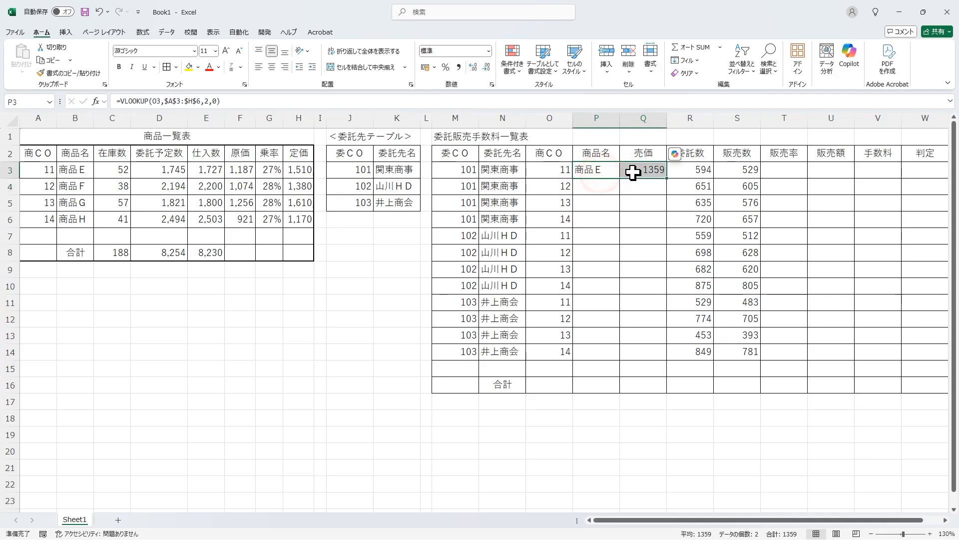
double_click(666, 177)
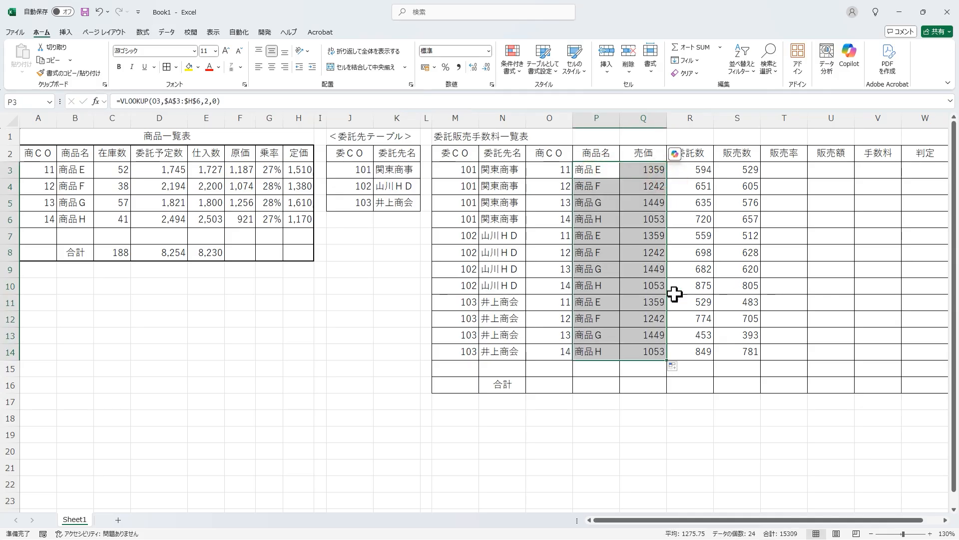
Step: Calculate the 販売率 in T3 with =ROUNDDOWN(S3/R3,3)
click(782, 172)
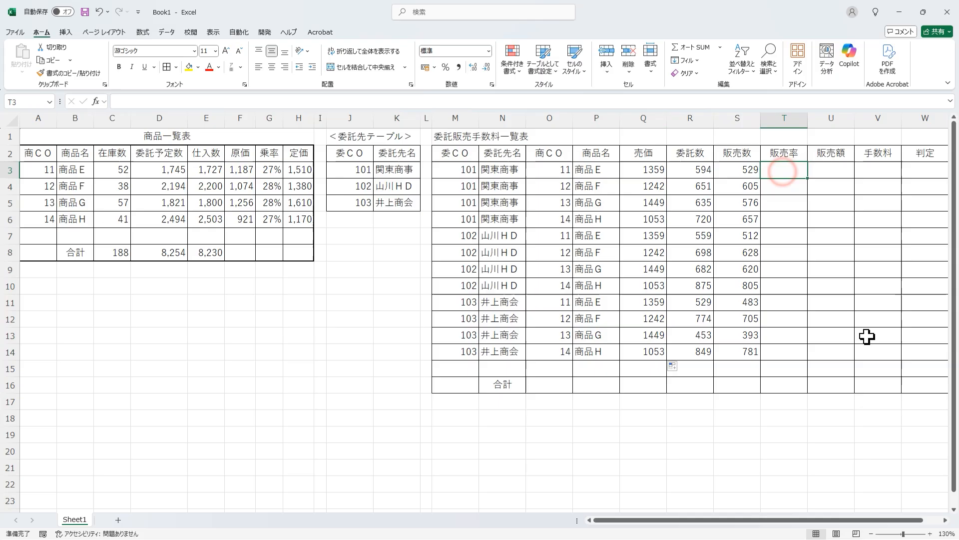
click(944, 520)
click(944, 520)
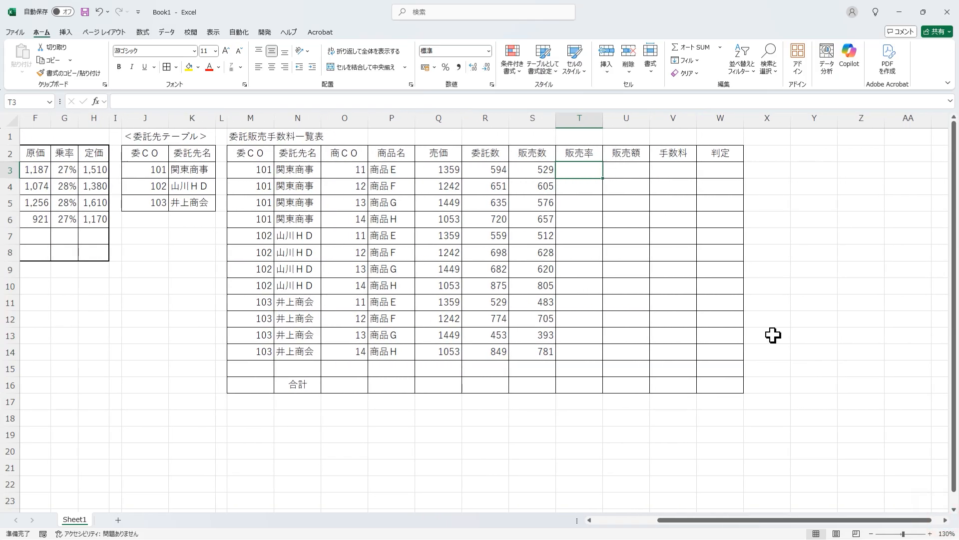
scroll(773, 336, up, 5)
scroll(870, 446, down, 1)
click(944, 520)
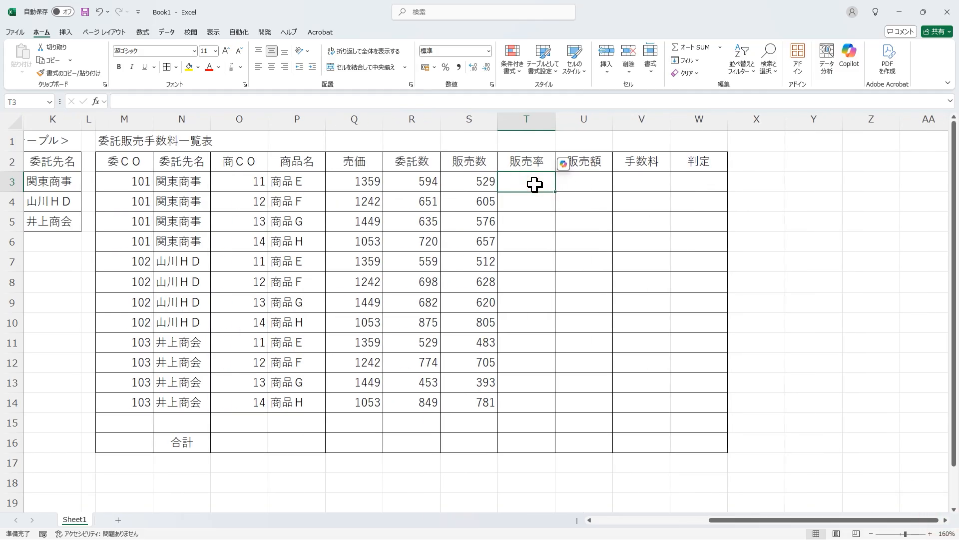
text(=)
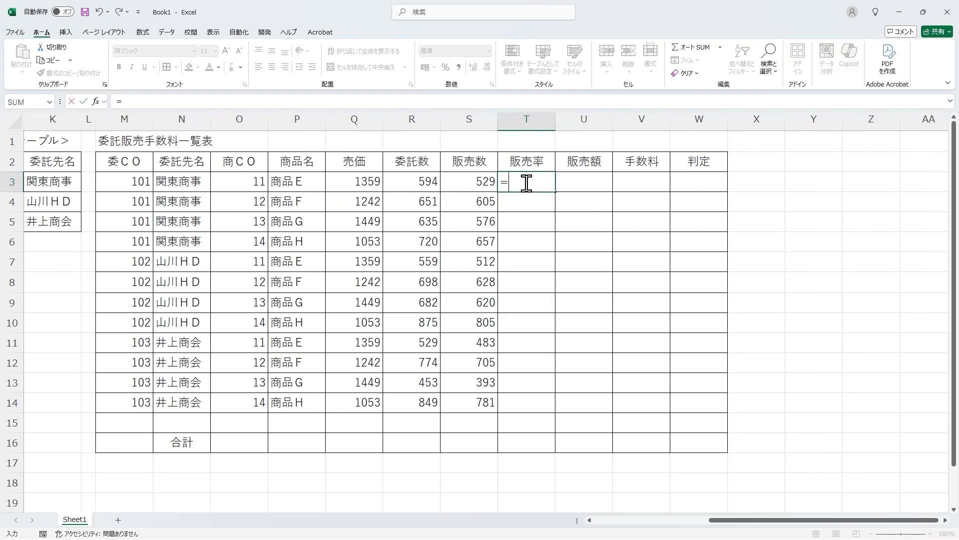
click(484, 184)
text(/)
click(428, 183)
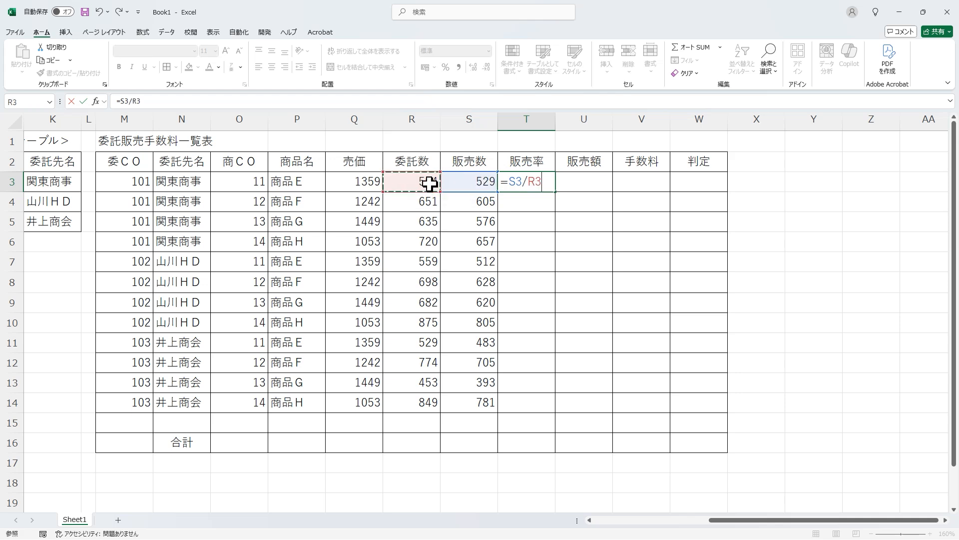
click(506, 183)
text(rounddown()
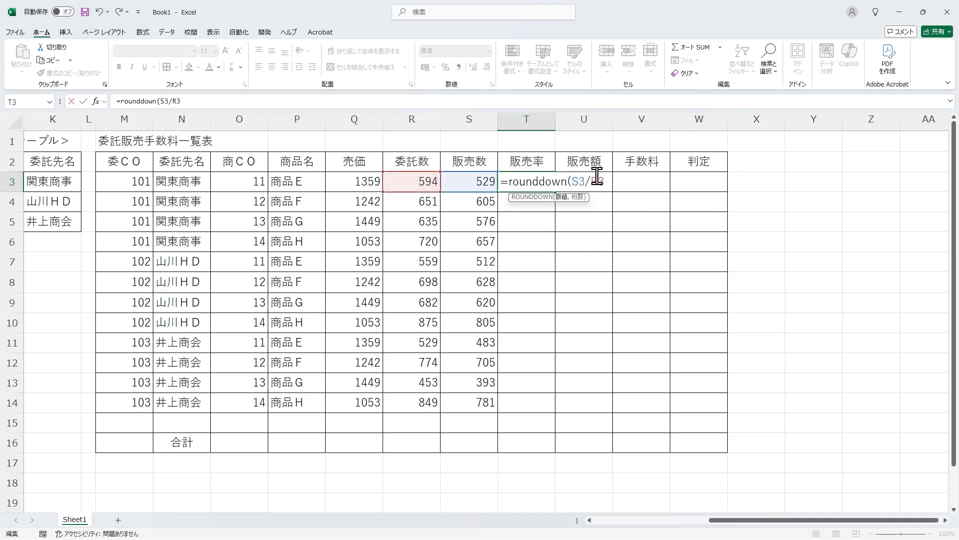
text(,3))
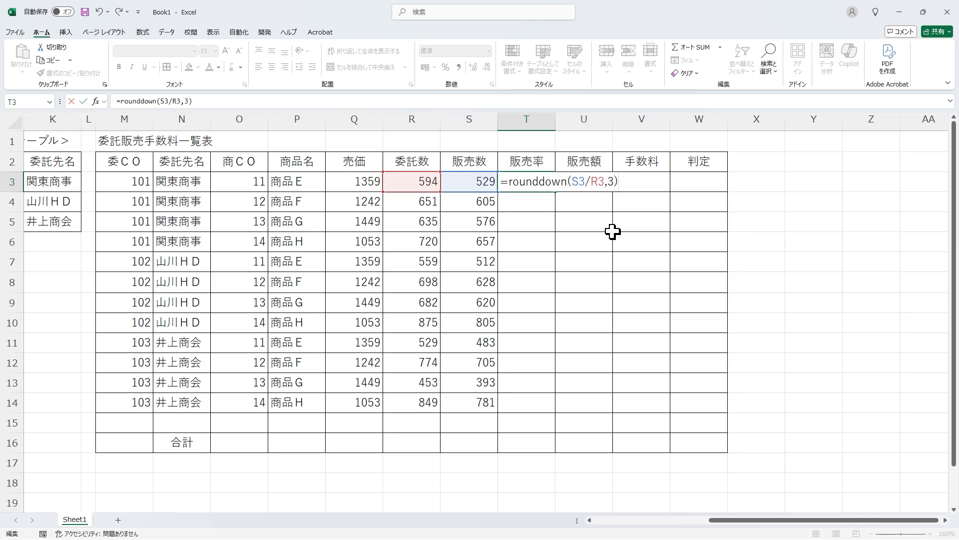
key(Return)
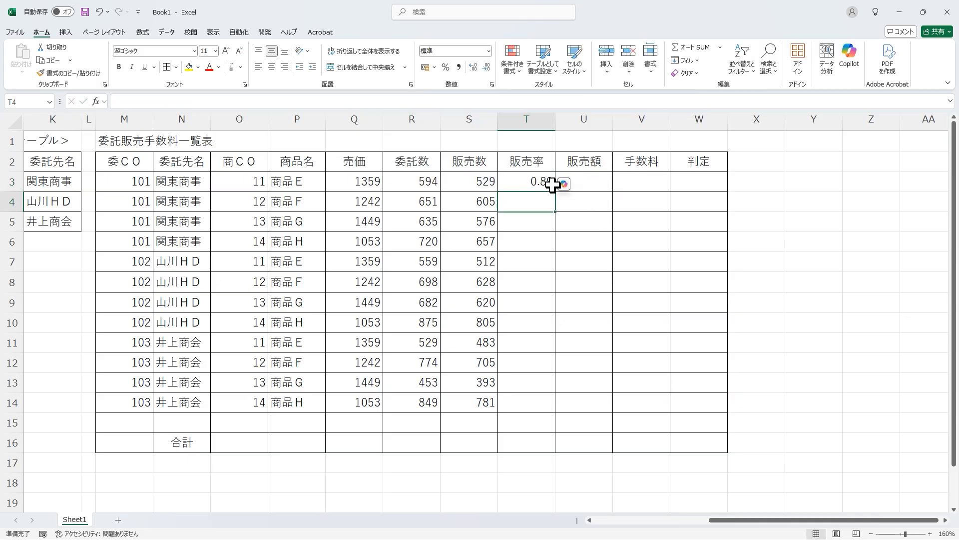
Step: Format T3 as a percentage with one decimal place and fill it down to T14
click(533, 182)
click(446, 68)
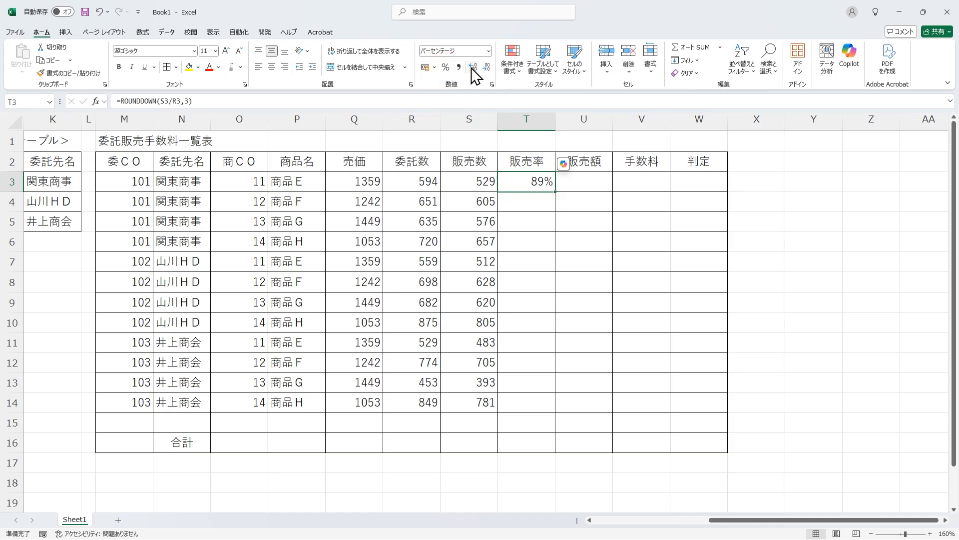
click(472, 67)
double_click(554, 193)
Step: Calculate the 販売額 in U3 with =Q3*S3 and fill it down to U14
click(583, 182)
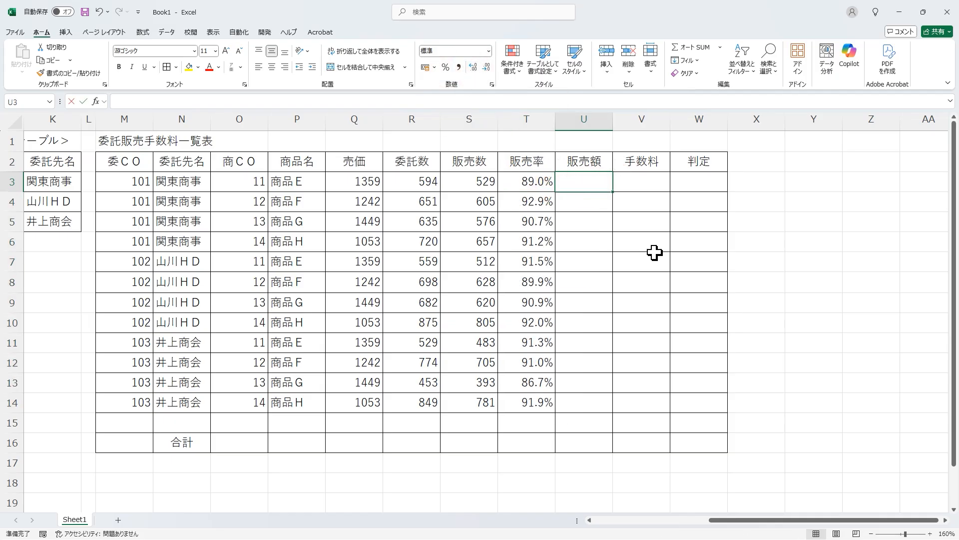
text(=)
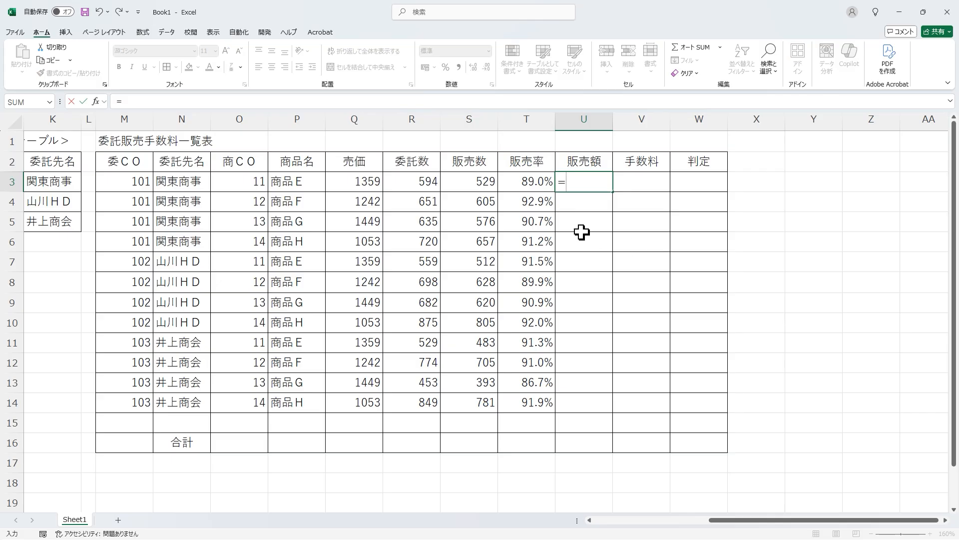
click(350, 176)
text(*)
click(464, 183)
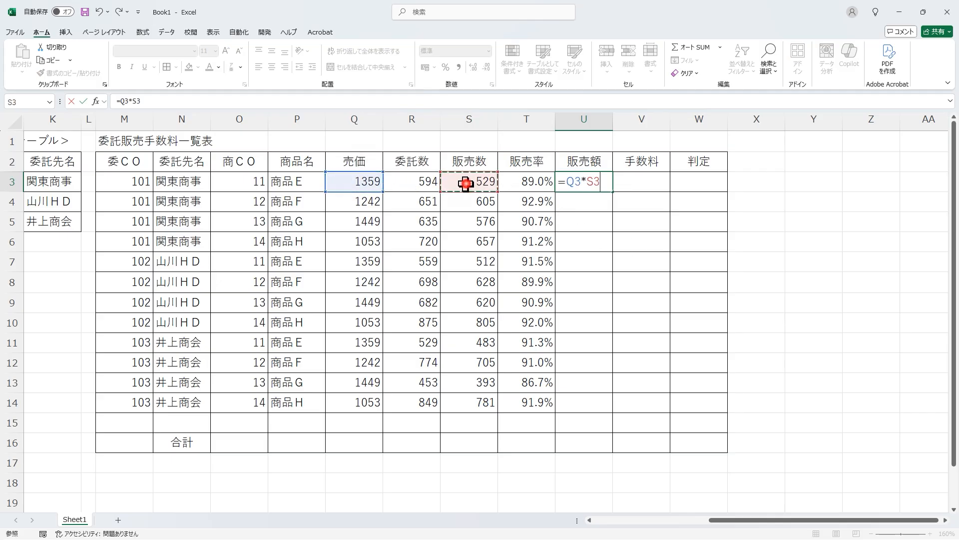
key(Return)
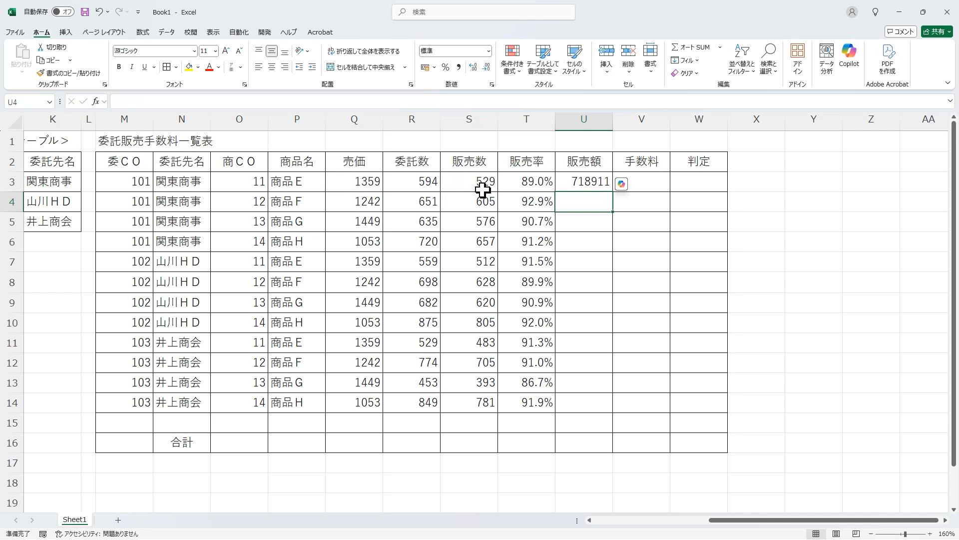
click(602, 185)
double_click(612, 191)
Step: Write the 手数料 formula =IF(U3>=720000,U3*13.6%,U3*12.4%) in V3
click(643, 184)
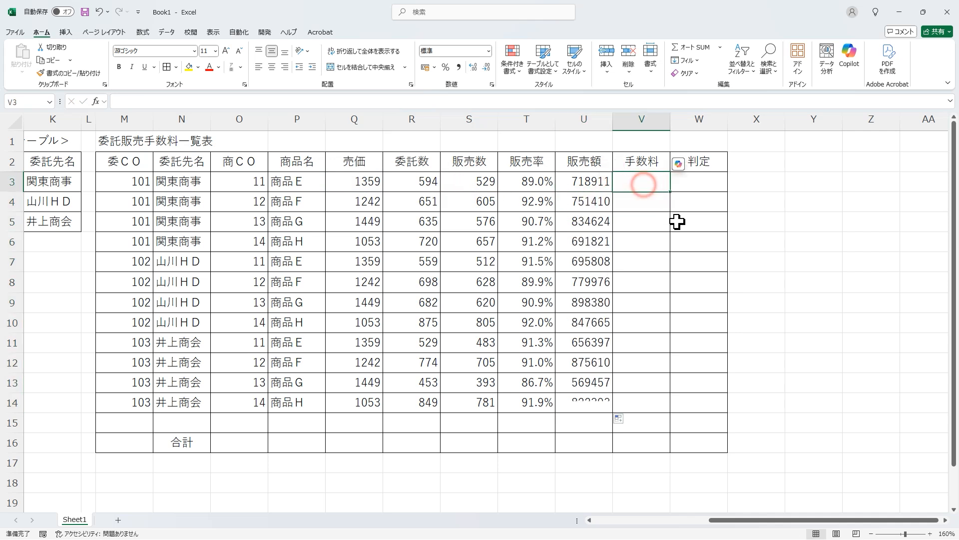
text(=)
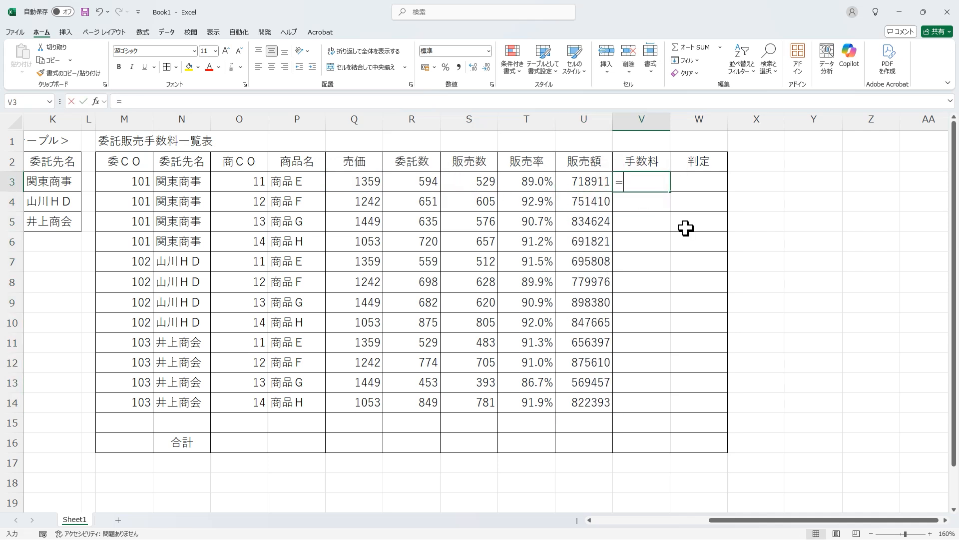
text(IF()
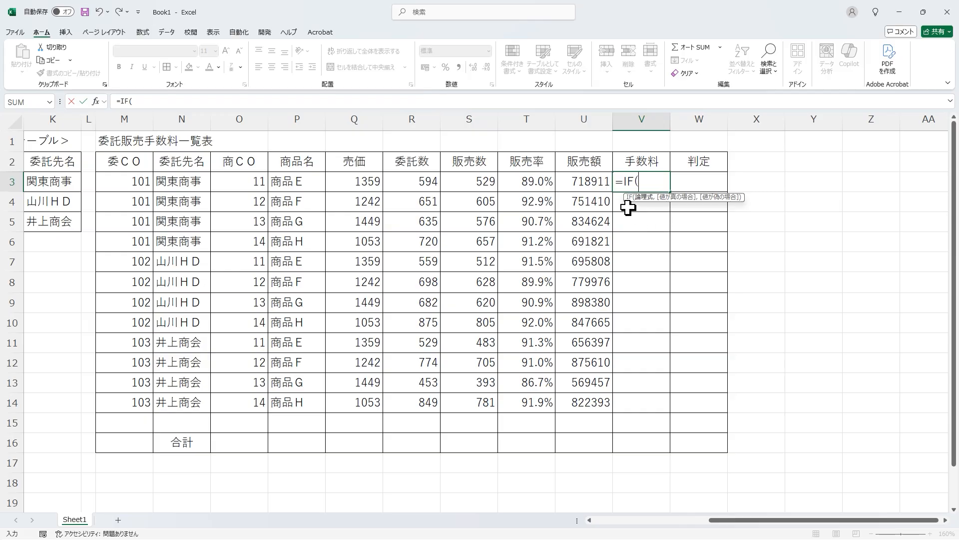
click(595, 187)
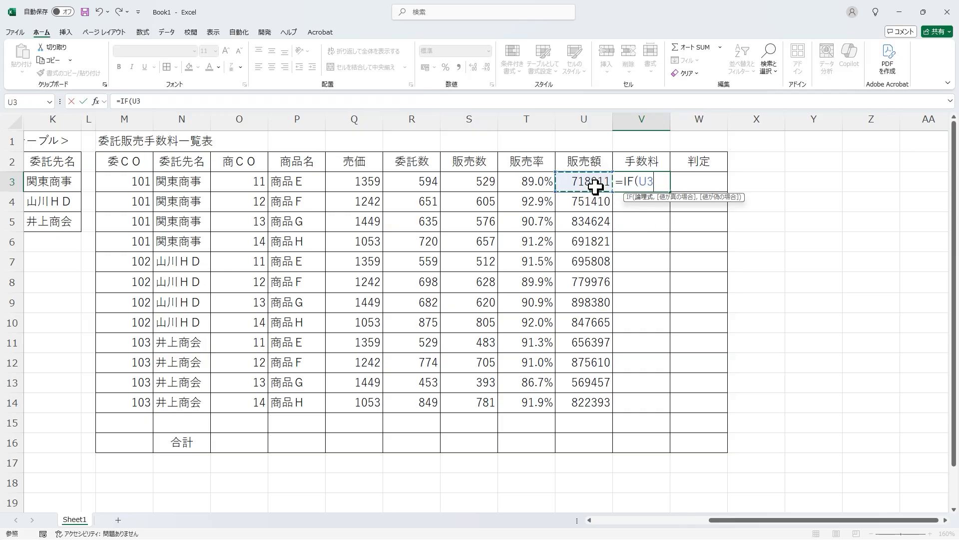
text(>=720000,)
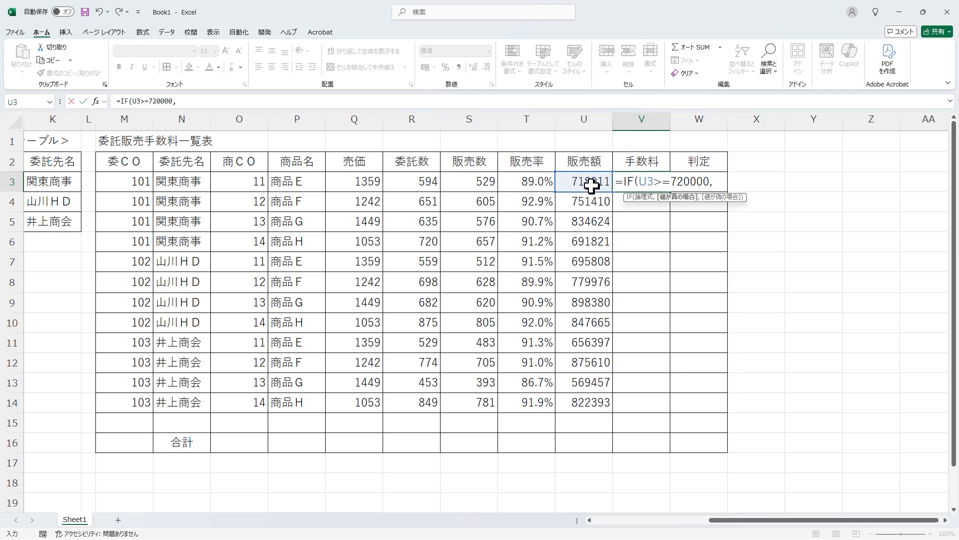
click(591, 185)
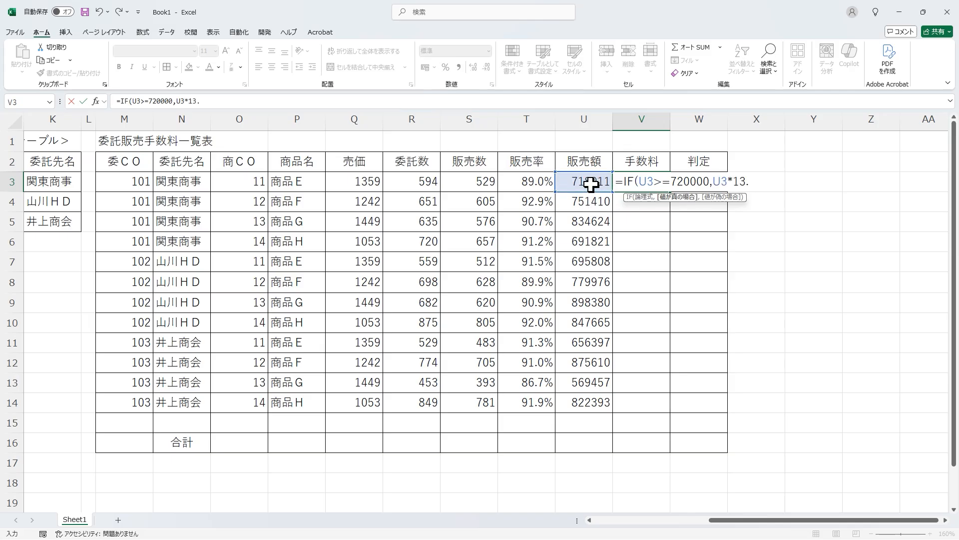
text(*13.6%,)
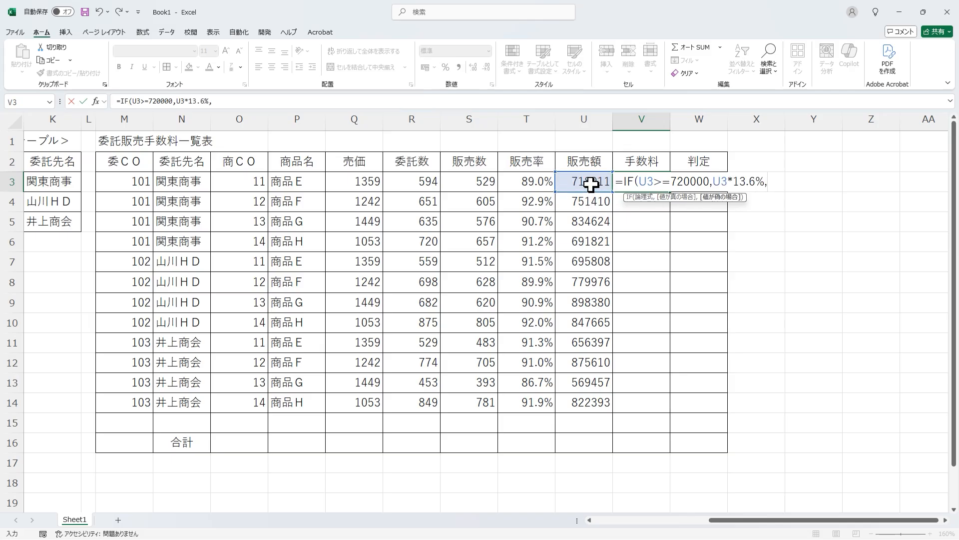
click(591, 185)
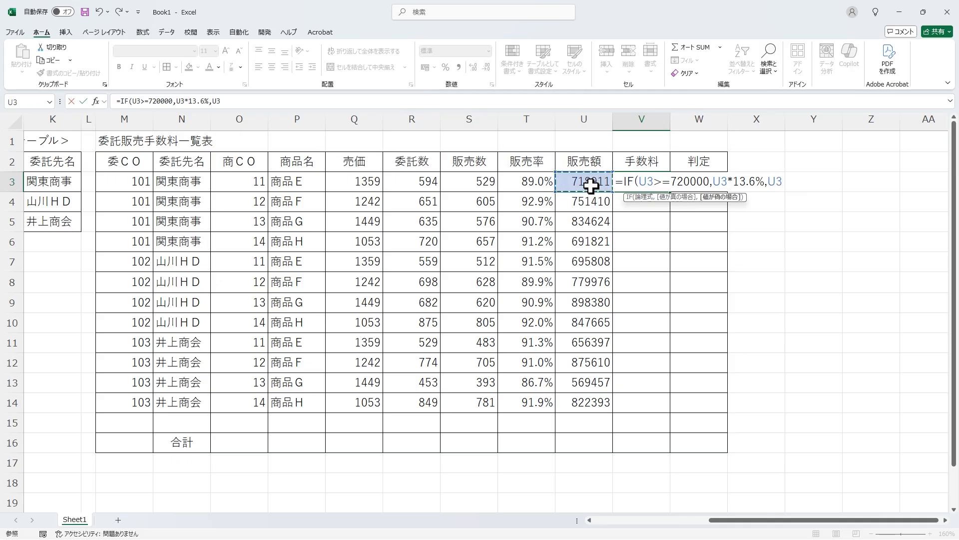
text(*12.4%))
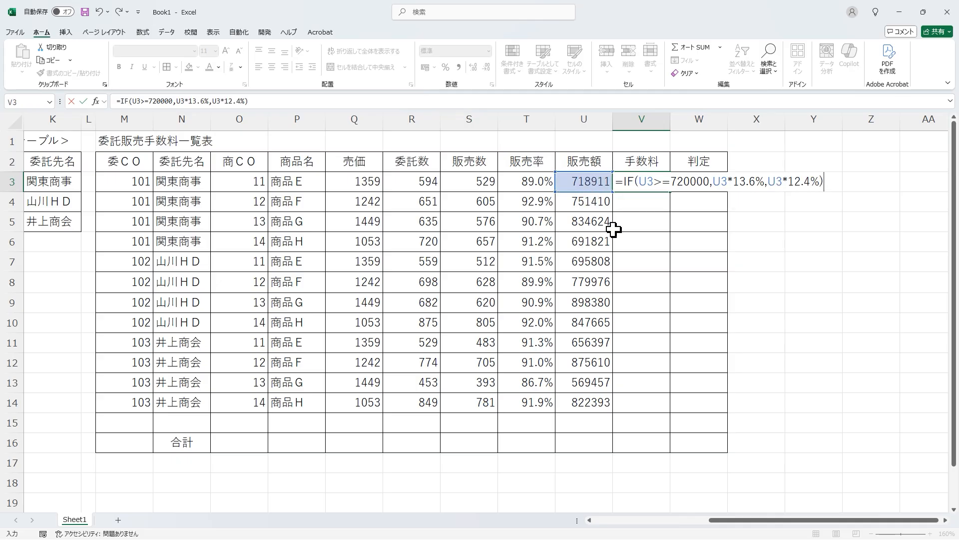
Step: Wrap the V3 formula in INT, giving =INT(IF(U3>=720000,U3*13.6%,U3*12.4%)), and fill it down to V14
click(623, 181)
text(INT()
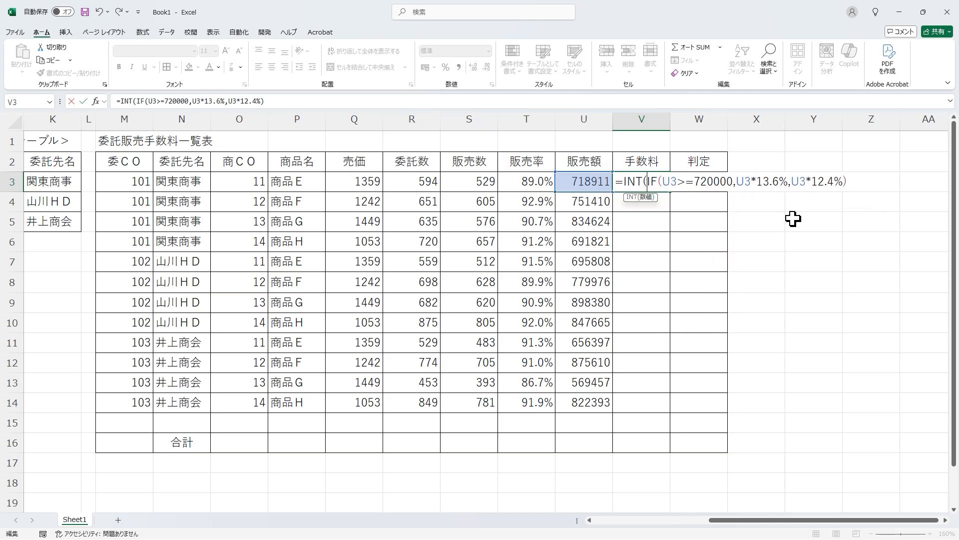
click(857, 183)
text())
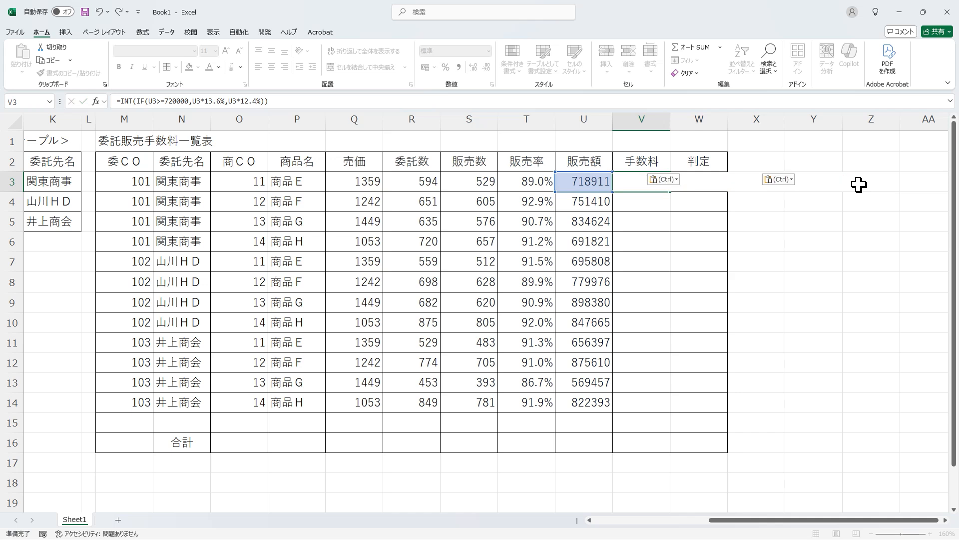
key(Return)
click(658, 184)
double_click(670, 192)
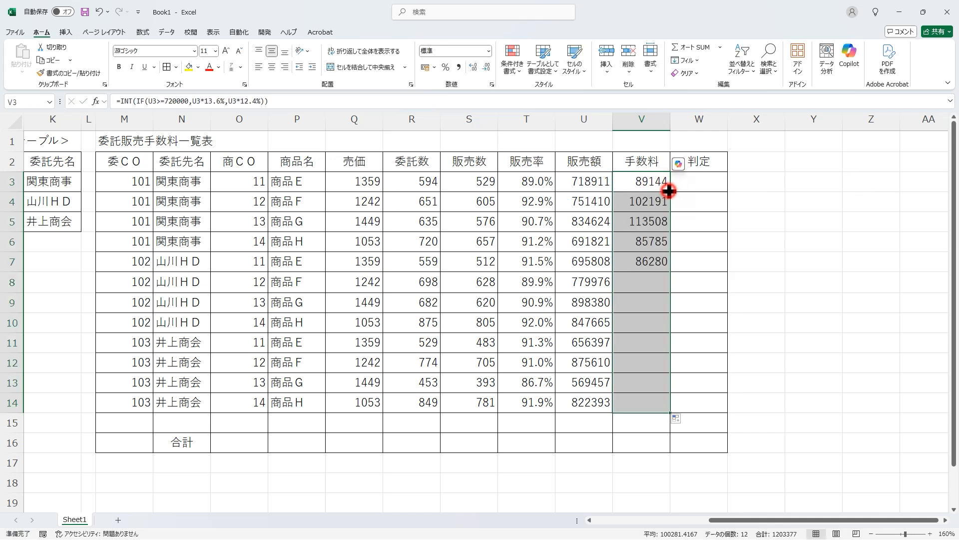
Step: Enter =IF(OR(T3>=91.5%,V3>=110000),"＊","") in the 判定 cell W3 and fill it down to W14
click(691, 188)
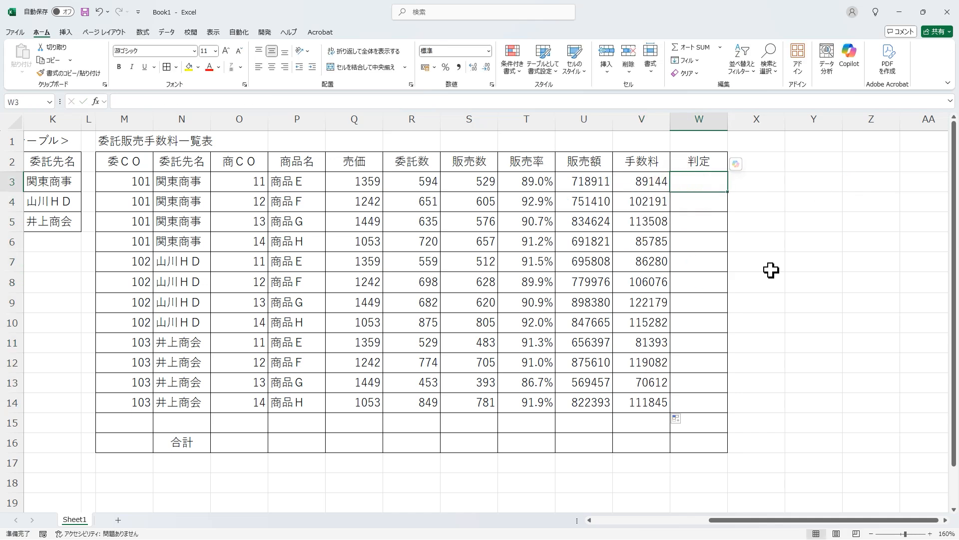
text(=)
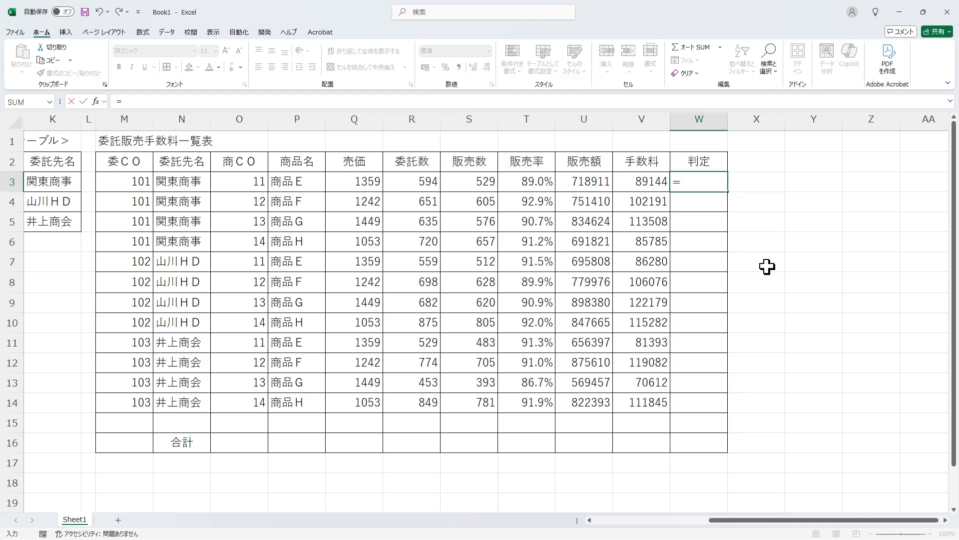
text(IF()
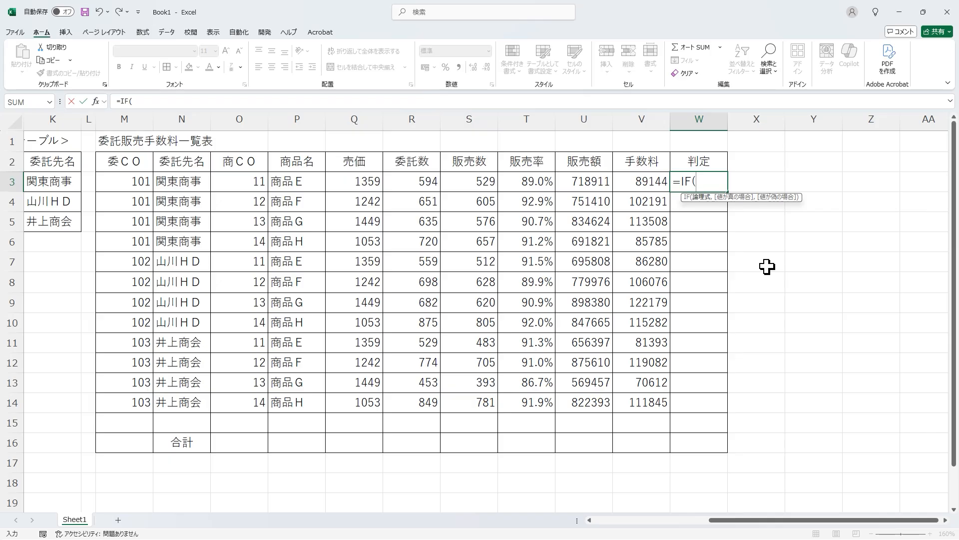
text(OR()
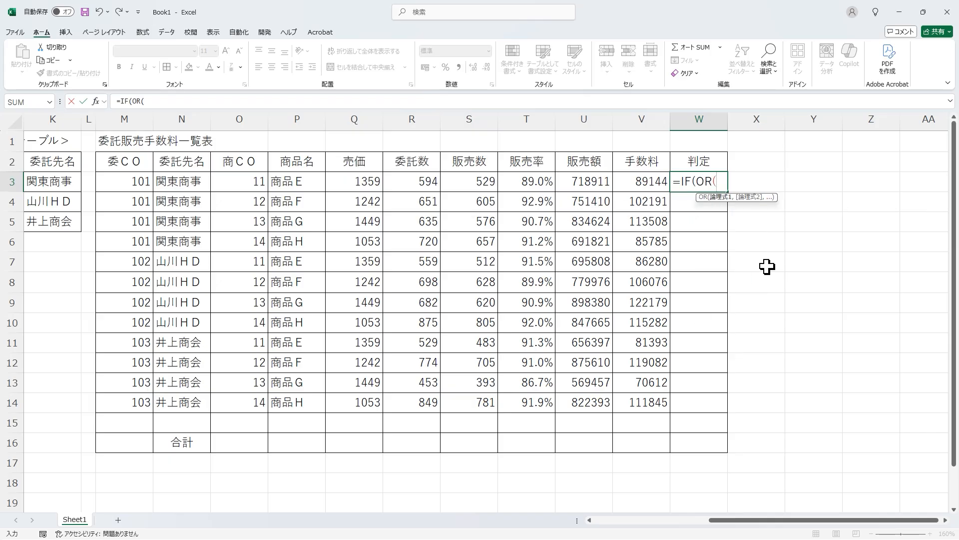
click(528, 184)
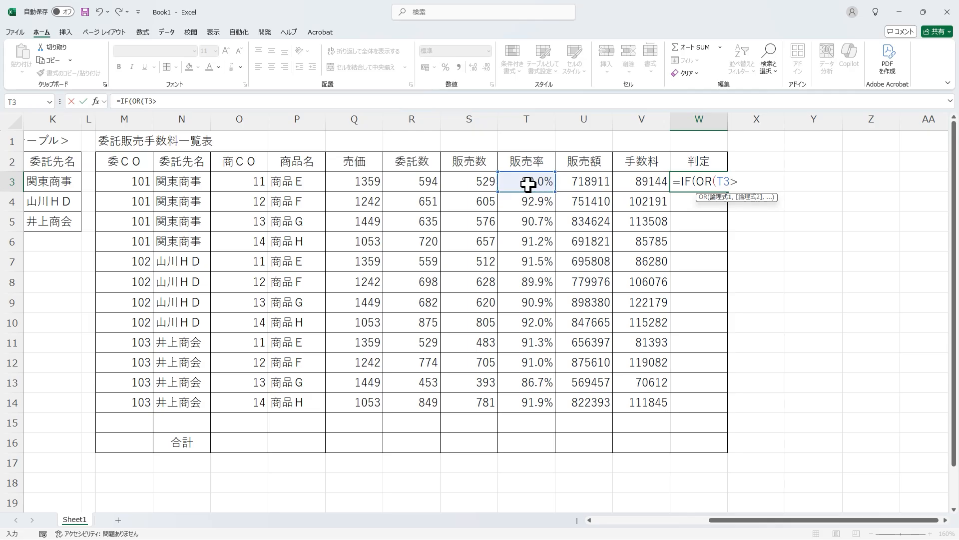
text(>=91.5%,)
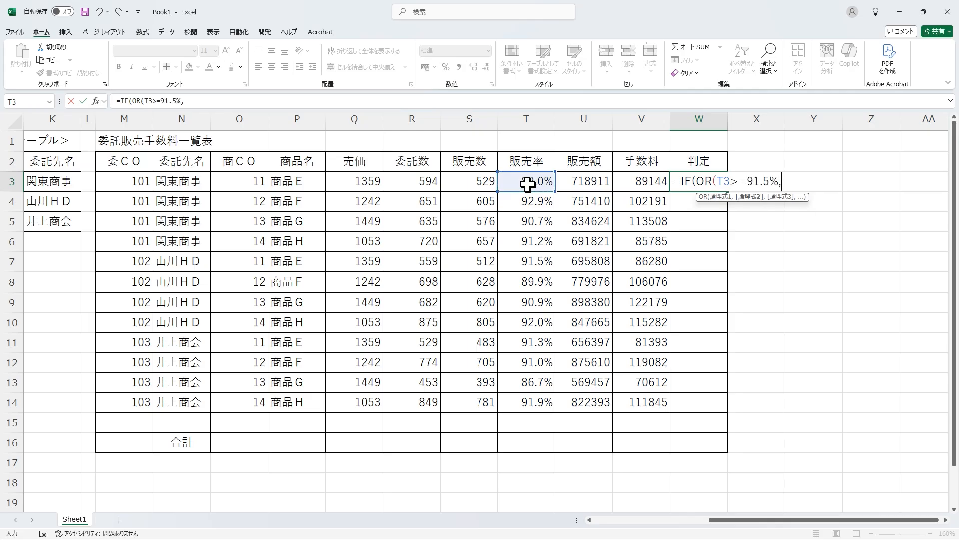
click(649, 185)
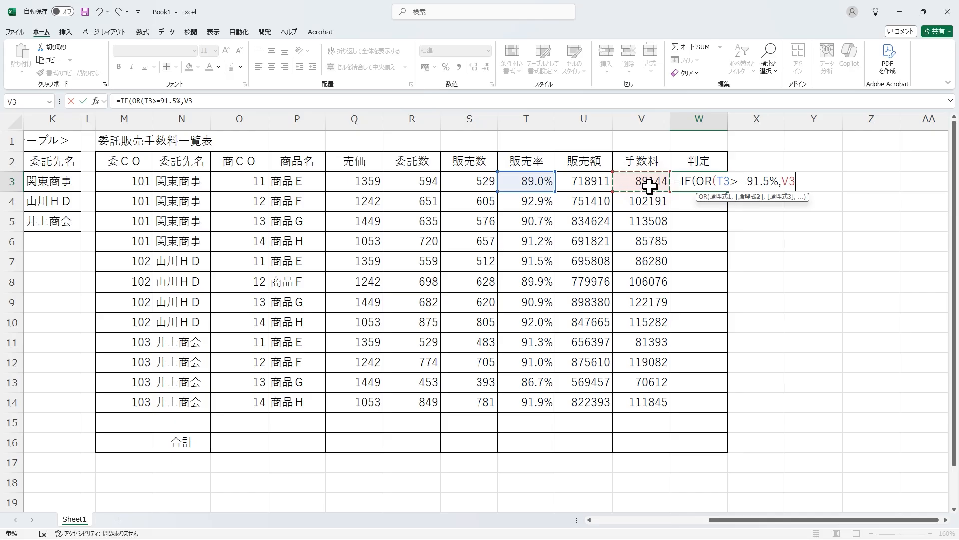
text(>=110000),"＊)
key(Return)
text(","")
key(Return)
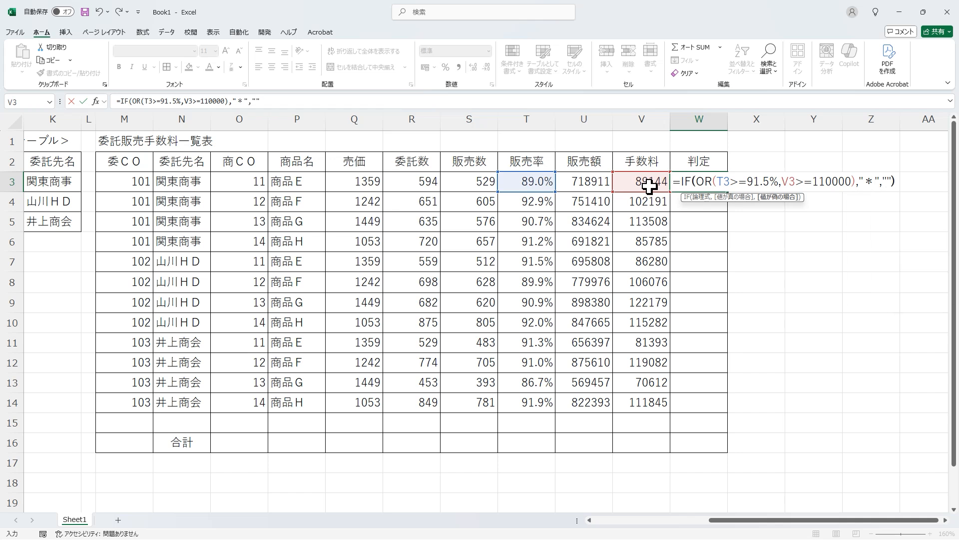
text())
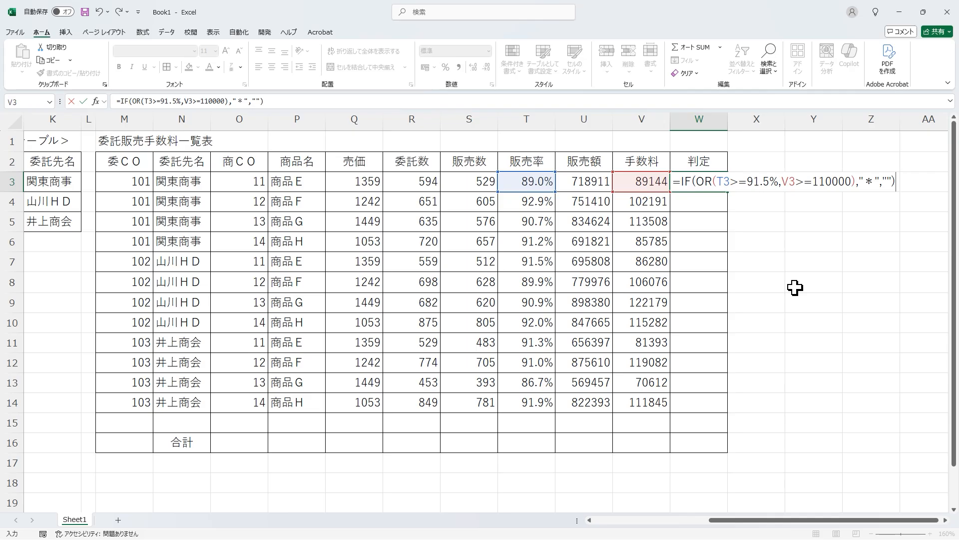
key(ctrl+Return)
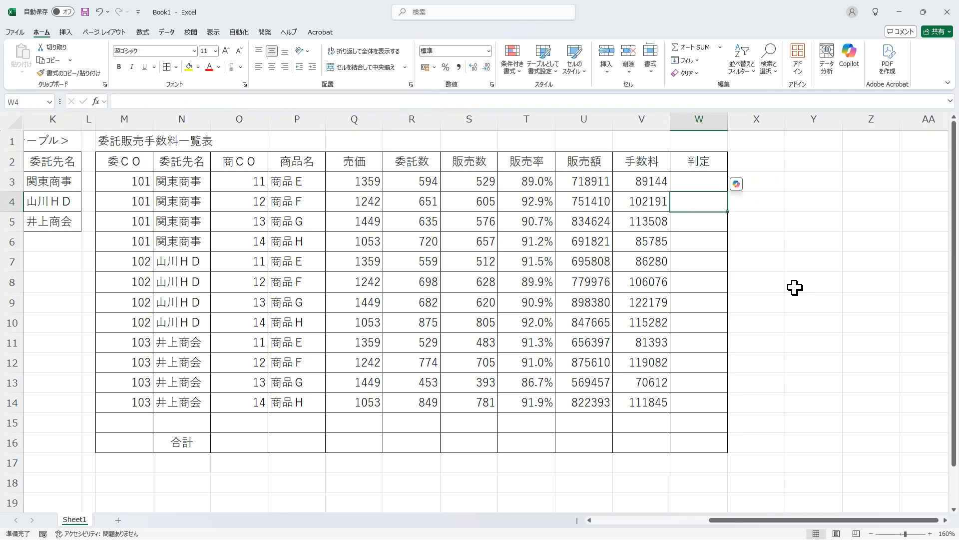
double_click(726, 190)
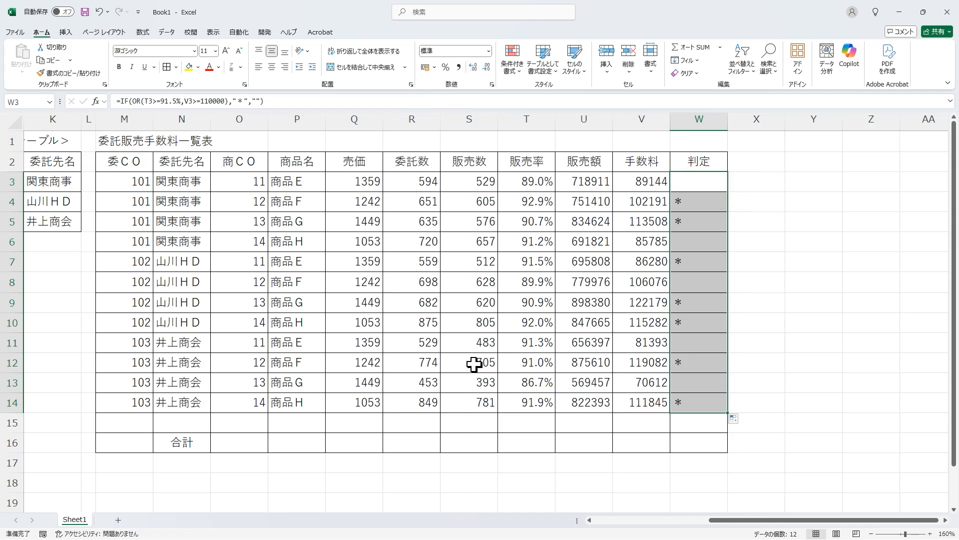
Step: Total rows 3 to 14 in the 合計 row with =SUM(R3:R14) in R16 copied across to V16, leaving the 販売率 cell T16 empty
click(412, 439)
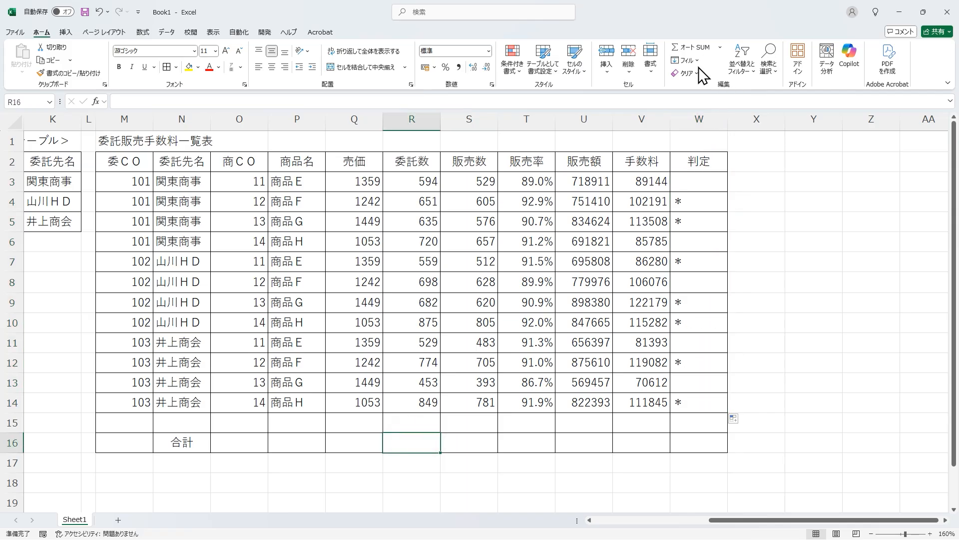
click(692, 47)
drag(420, 181, 408, 395)
key(Return)
click(424, 443)
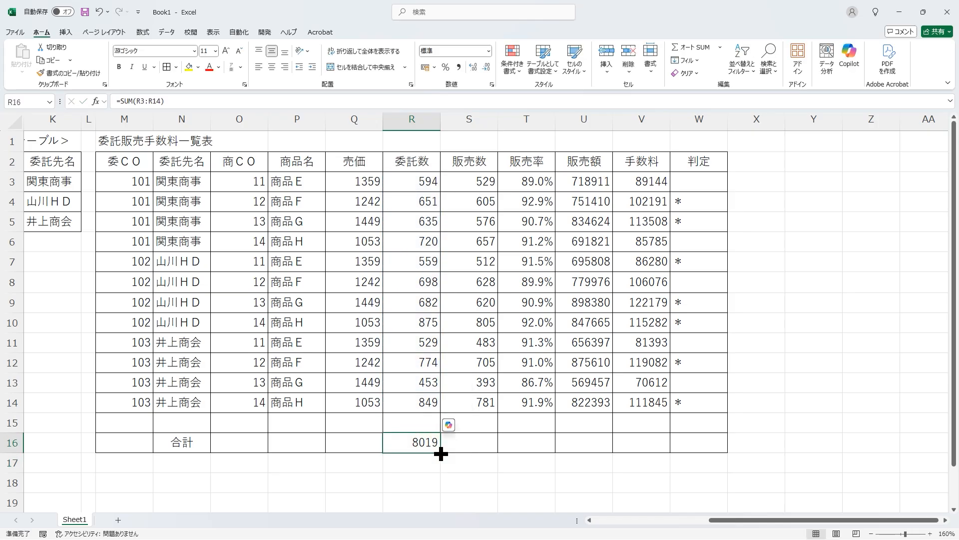
drag(441, 453, 658, 463)
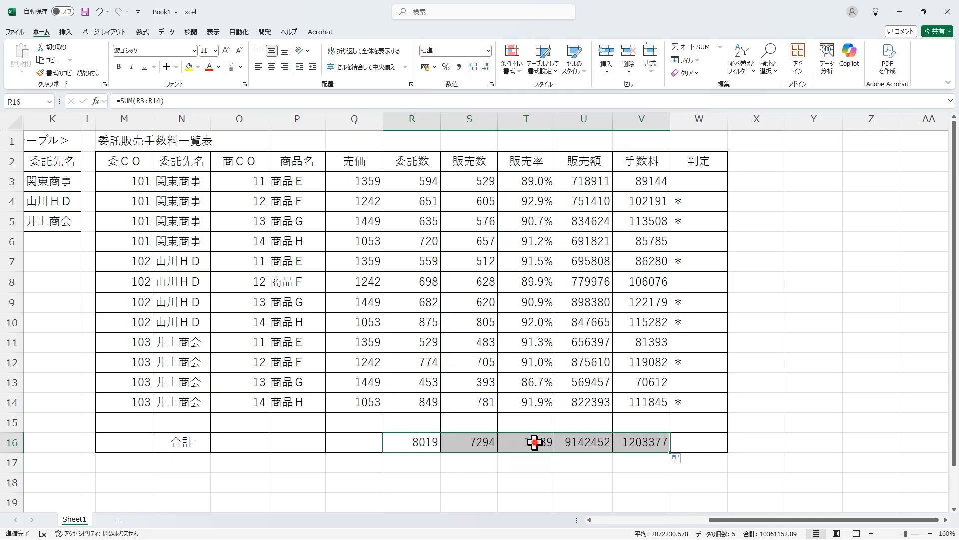
click(535, 442)
key(Delete)
Step: Apply thousands separators to the 売価, 委託数, 販売数, 販売額 and 手数料 columns down to row 16
drag(363, 187, 479, 442)
ctrl+drag(580, 442, 655, 182)
click(459, 68)
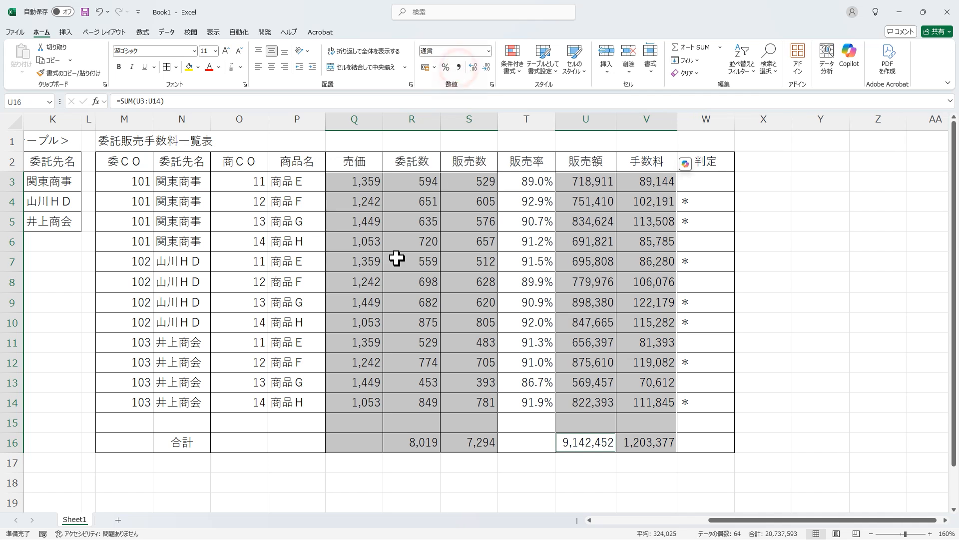
Step: Sort the commission table rows by 手数料 in descending order
click(195, 242)
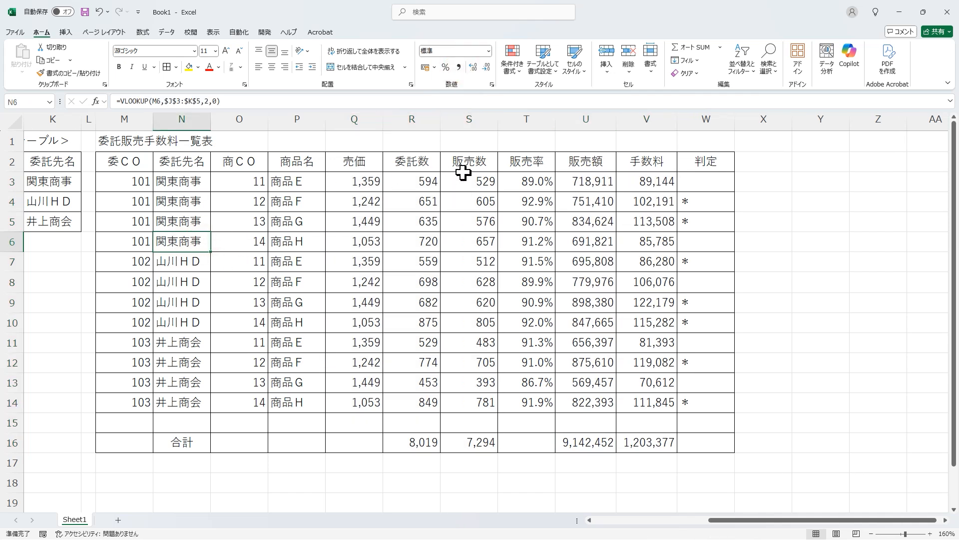
click(624, 168)
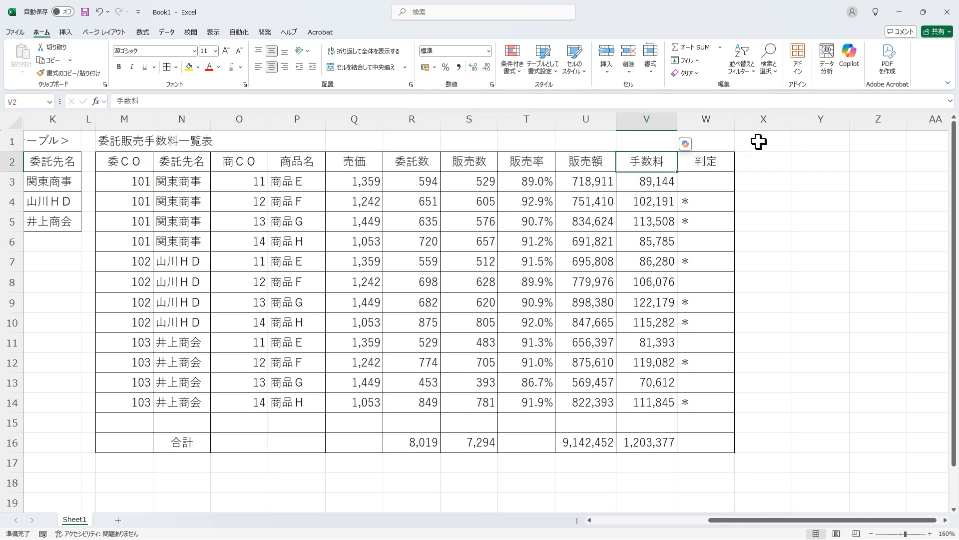
click(749, 72)
click(754, 105)
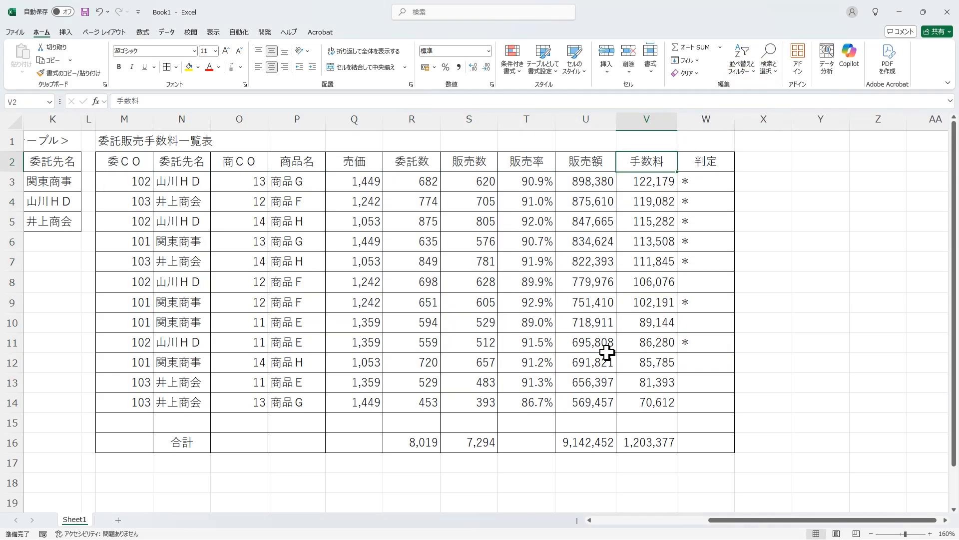
Step: Merge and center the title 委託販売手数料一覧表 across M1:W1, and center the headings in M2:W2 and the 合計 label
drag(126, 141, 691, 126)
click(380, 70)
drag(124, 159, 689, 160)
ctrl+click(194, 439)
click(272, 67)
Step: Add a thick outside border around the commission table M2:W16 and auto-fit the widths of columns M through W
drag(126, 159, 700, 442)
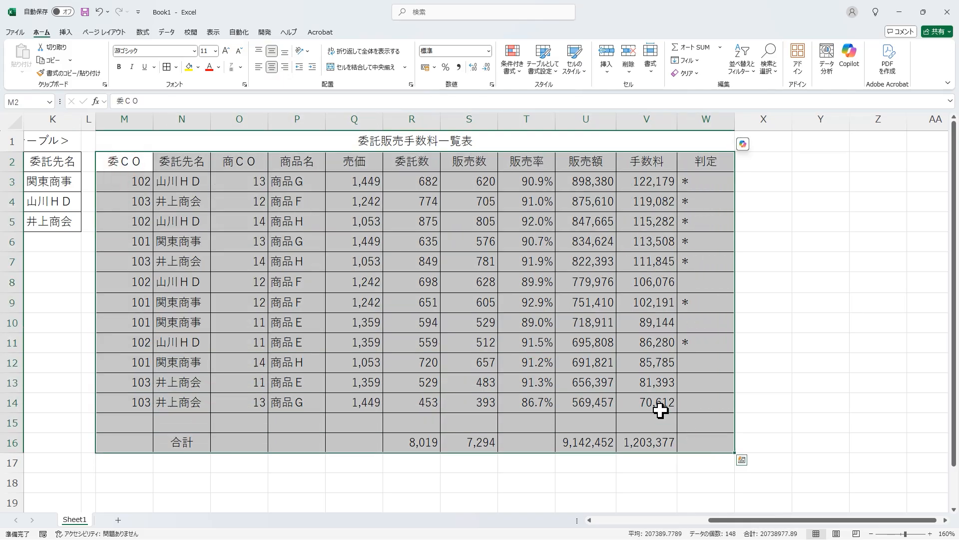
click(176, 66)
click(180, 194)
drag(125, 118, 682, 121)
double_click(682, 122)
click(426, 335)
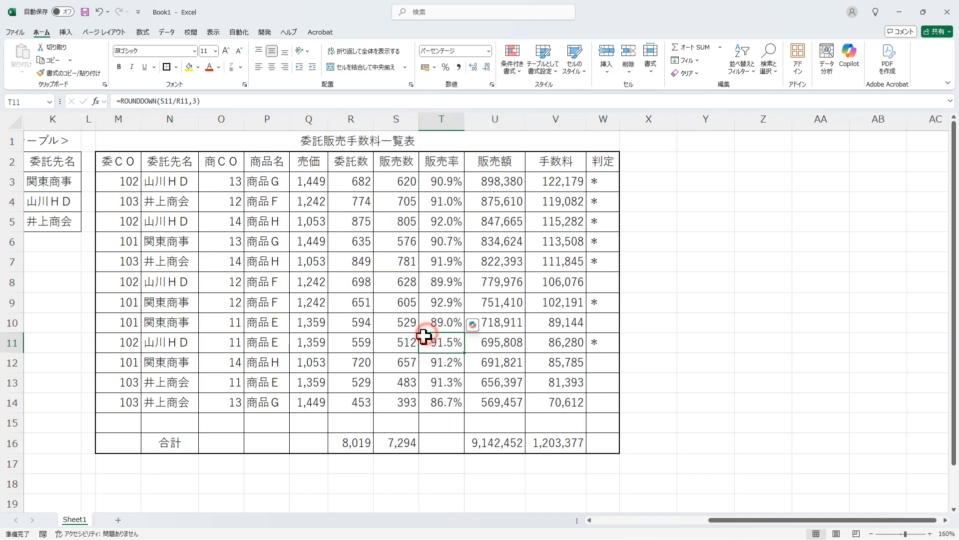
Step: Narrow column X into a thin spacer column beside the commission table
ctrl+scroll(428, 338, down, 1)
scroll(429, 339, left, 5)
click(944, 520)
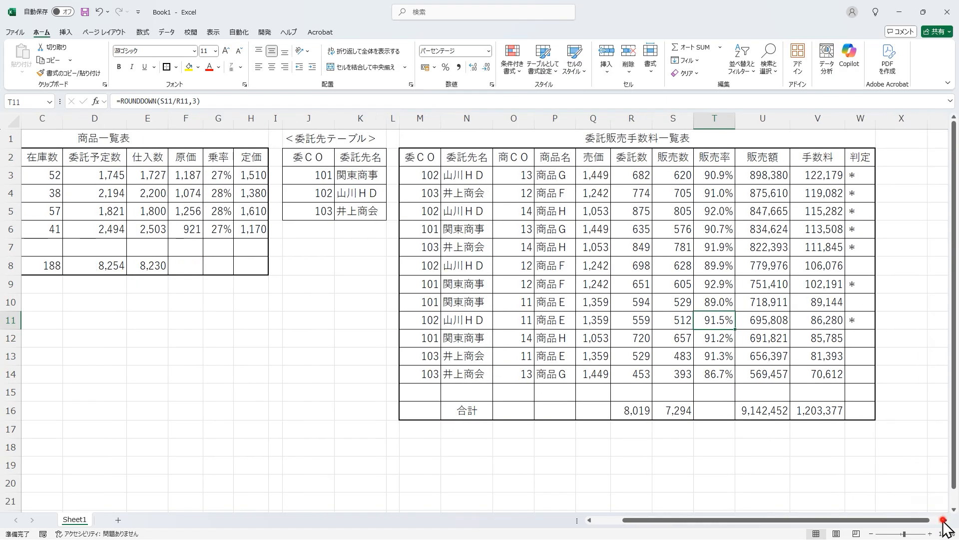
click(944, 520)
drag(615, 121, 575, 120)
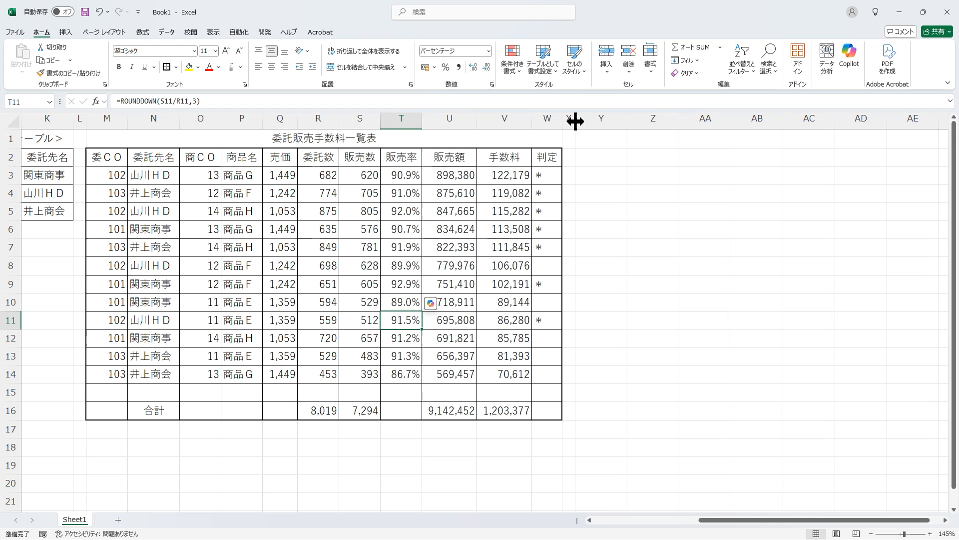
Step: Enter the title 委託先別集計表 in cell Y1
click(600, 158)
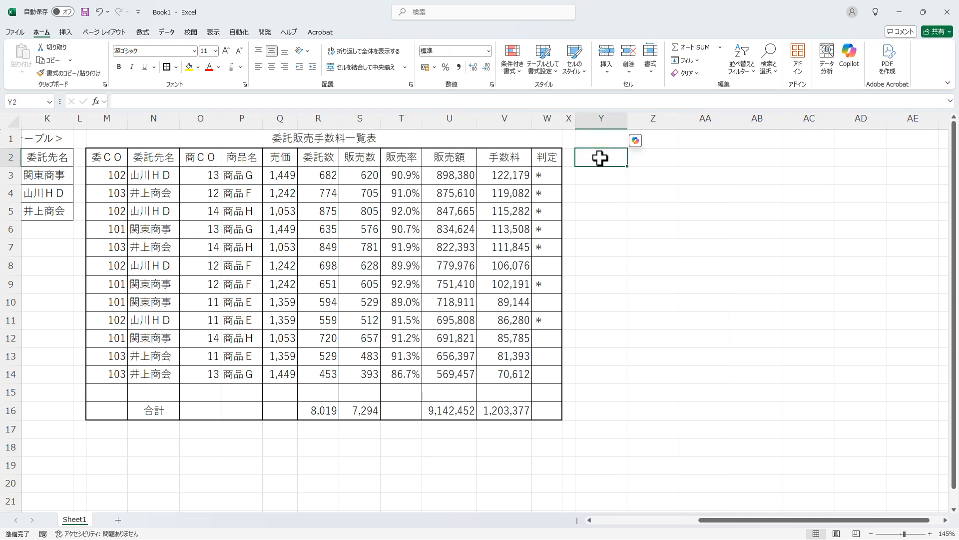
click(605, 140)
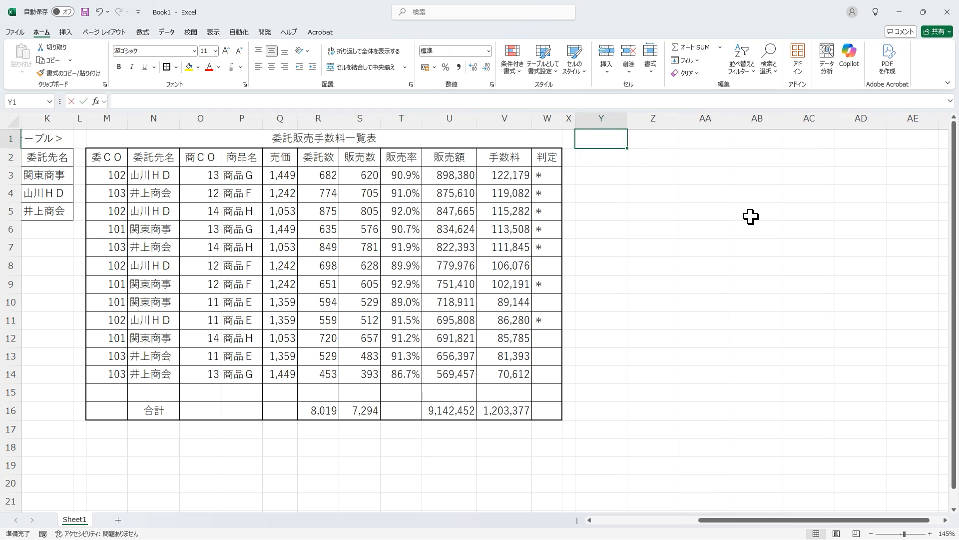
text(itakusakibetus)
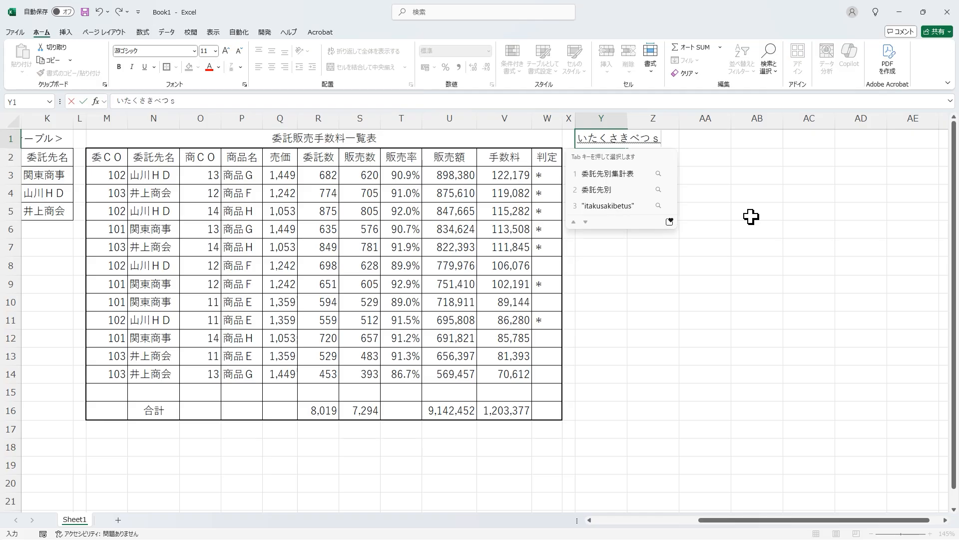
text(huukeihyou)
key(Tab)
key(Return)
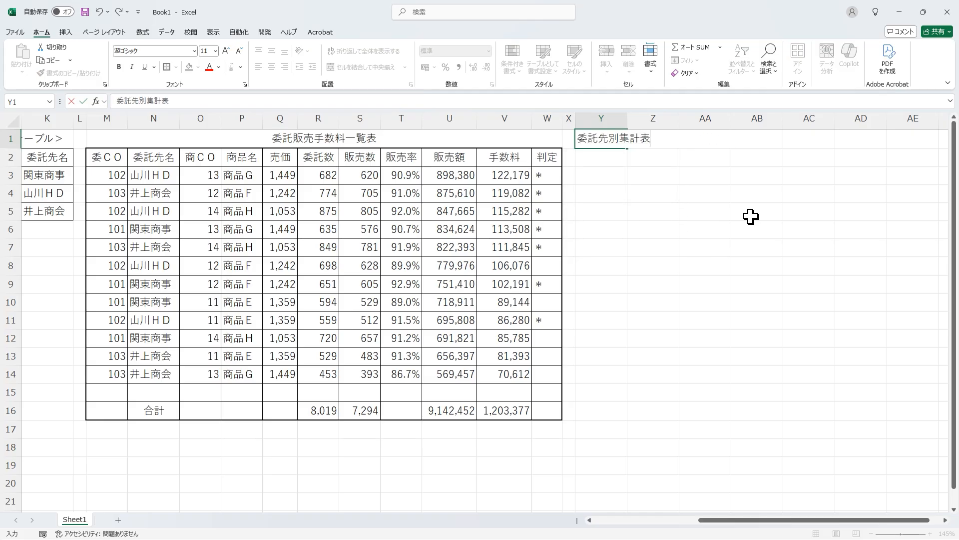
key(Return)
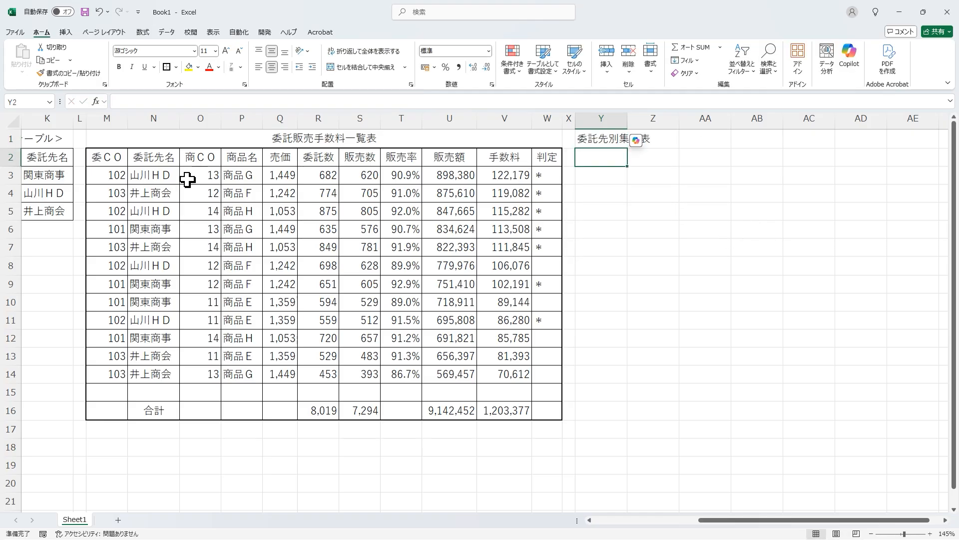
Step: Copy the 委託先名 heading and the three consignee names from K2:K5 to Y2:Y5
click(161, 163)
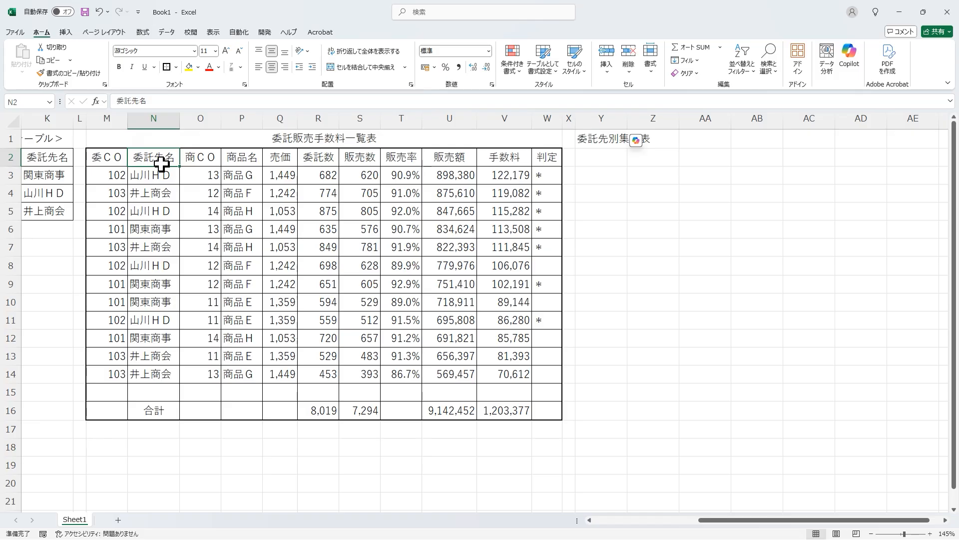
drag(58, 161, 43, 206)
key(ctrl+c)
click(597, 158)
key(ctrl+v)
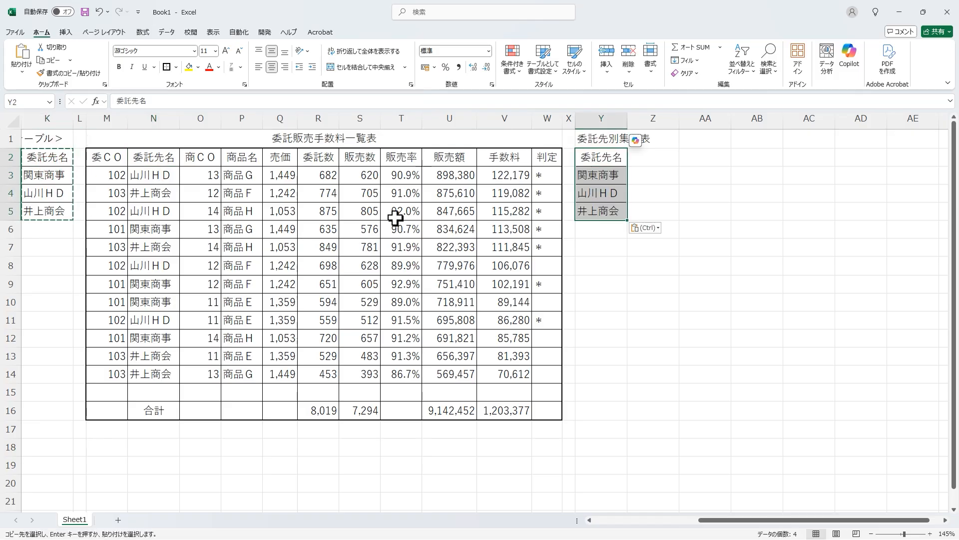
Step: Copy the 販売数 and 手数料 headings from the commission table to Z2:AA2, and apply all borders to Y2:AA5
click(364, 160)
ctrl+click(514, 159)
key(ctrl+c)
click(651, 160)
key(ctrl+v)
drag(599, 158, 693, 213)
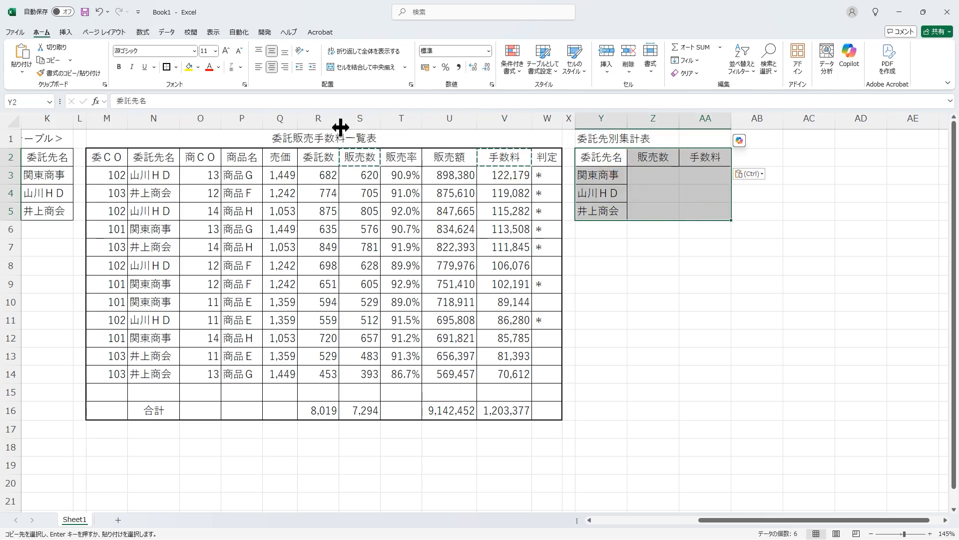
click(176, 67)
click(219, 162)
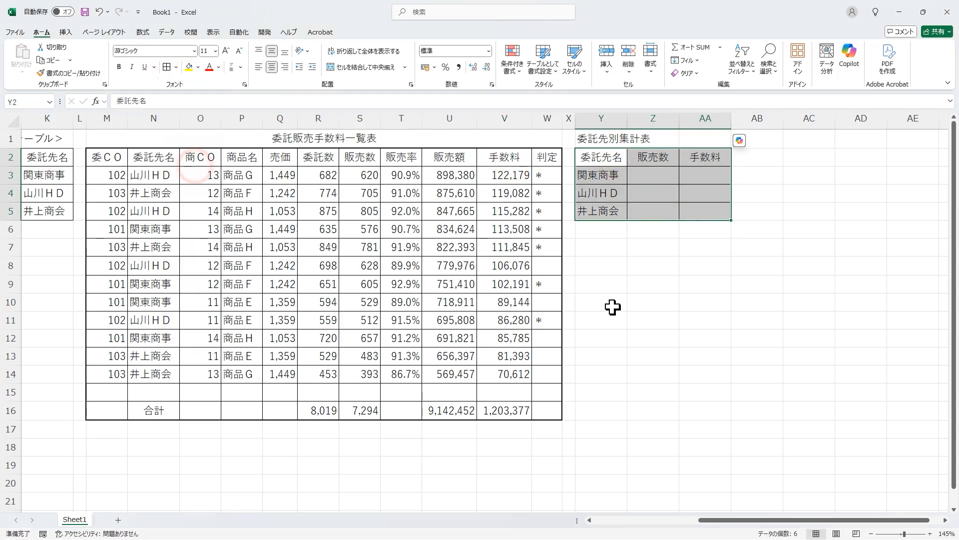
click(633, 307)
Step: Start a criteria table by copying Y2:Y3 to Y7:Y8 and filling the 委託先名 heading across to AA7
drag(601, 158, 610, 178)
key(ctrl+c)
click(610, 248)
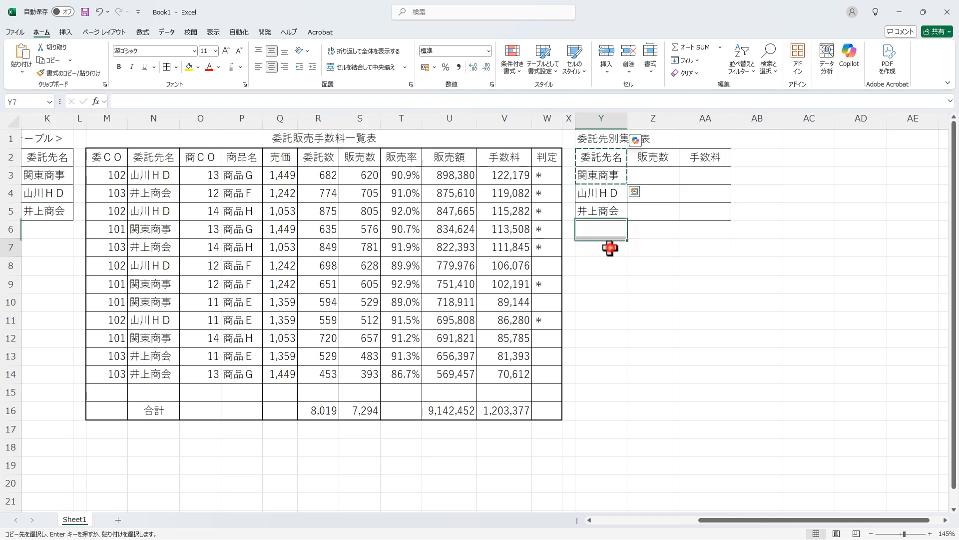
key(ctrl+v)
click(615, 250)
drag(626, 256, 707, 259)
Step: Copy the consignee names 山川ＨＤ and 井上商会 into Z8 and AA8 of the criteria table
click(620, 193)
key(ctrl+c)
click(643, 263)
key(ctrl+v)
click(611, 210)
key(ctrl+c)
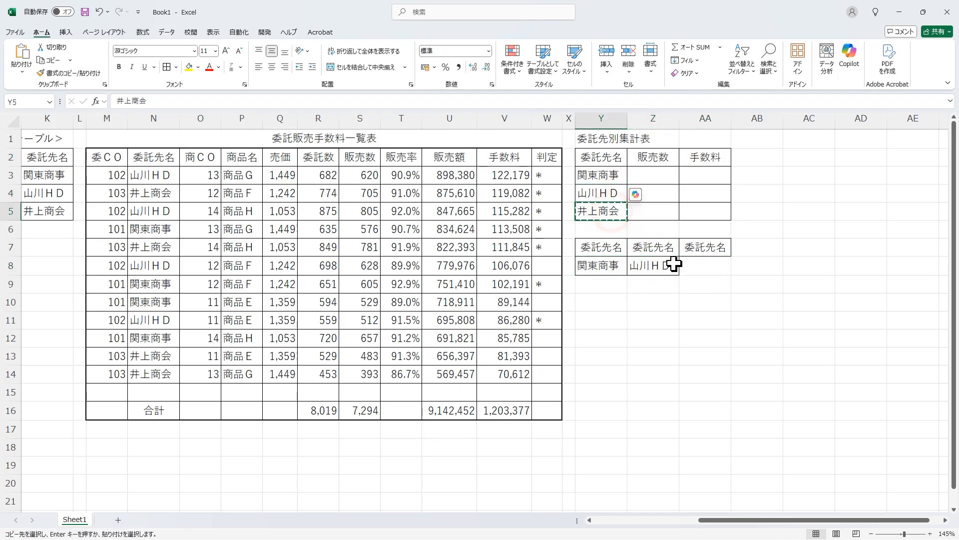
click(682, 264)
key(ctrl+v)
Step: Merge and center the title 委託先別集計表 across Y1:AA1
click(649, 176)
drag(607, 138, 714, 140)
click(359, 67)
click(645, 176)
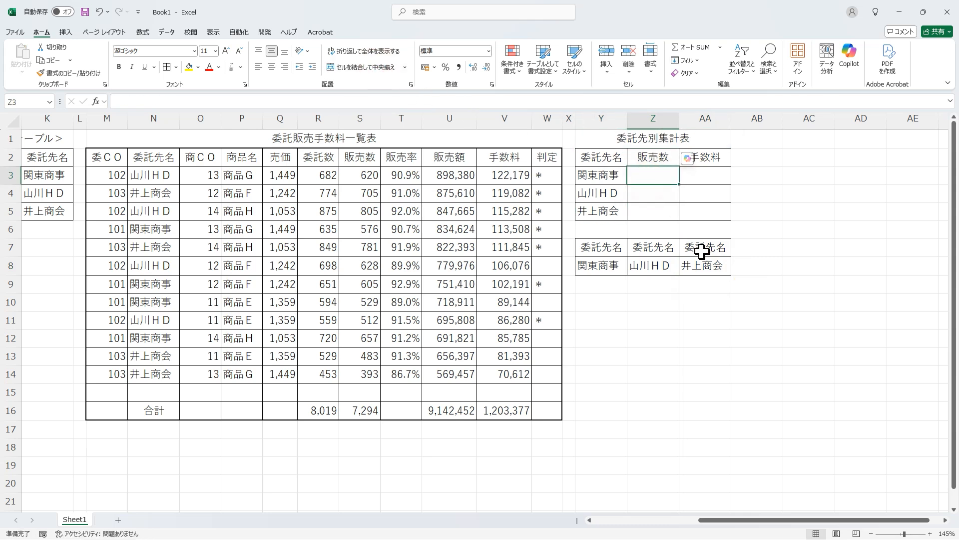
text(=DSU)
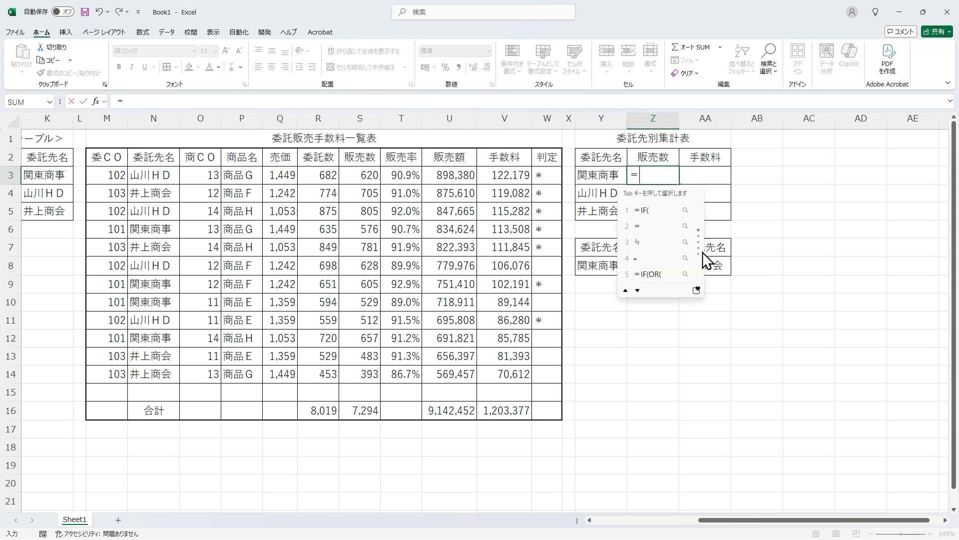
key(Escape)
key(Escape)
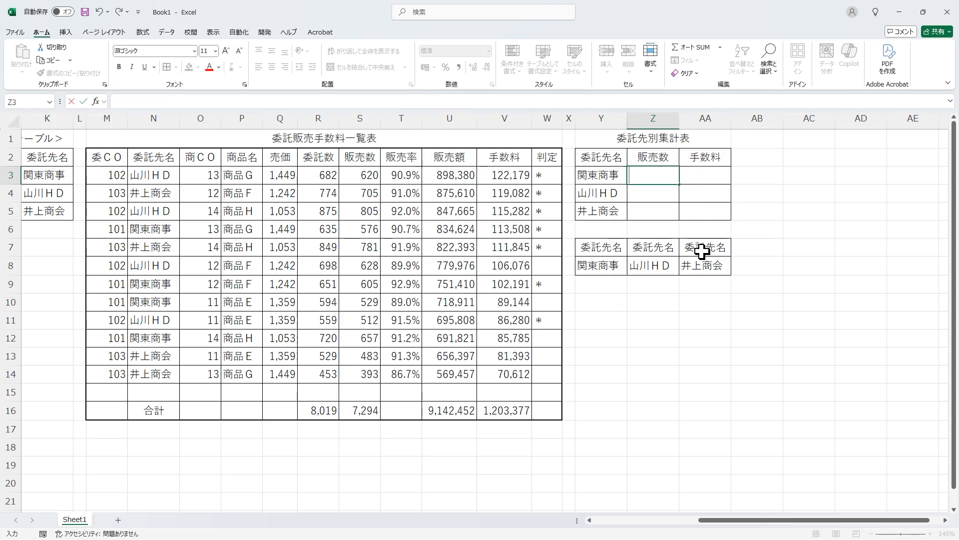
Step: Calculate the 販売数 total for 関東商事 in Z3 with =DSUM($M$2:$W$14,Z$2,$Y$7:$Y$8)
text(=D)
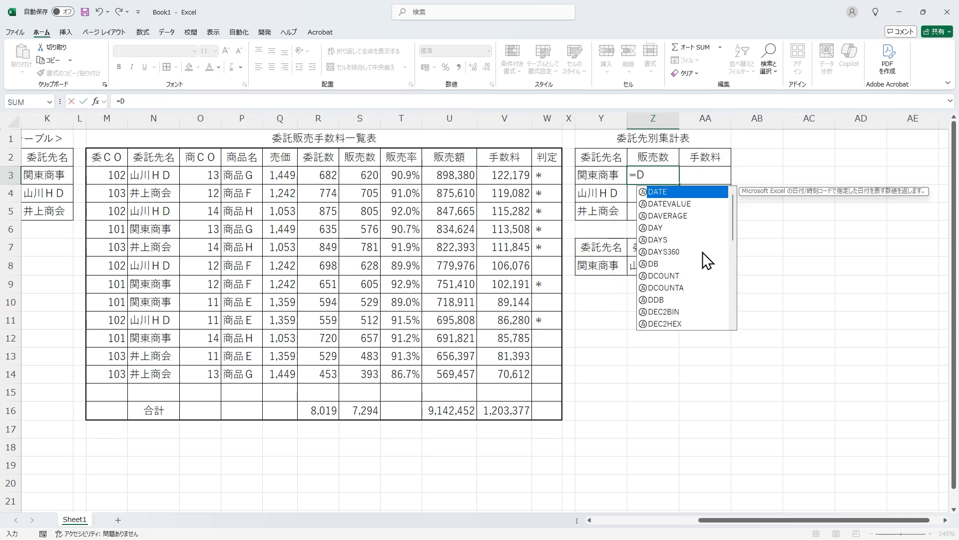
text(SUM()
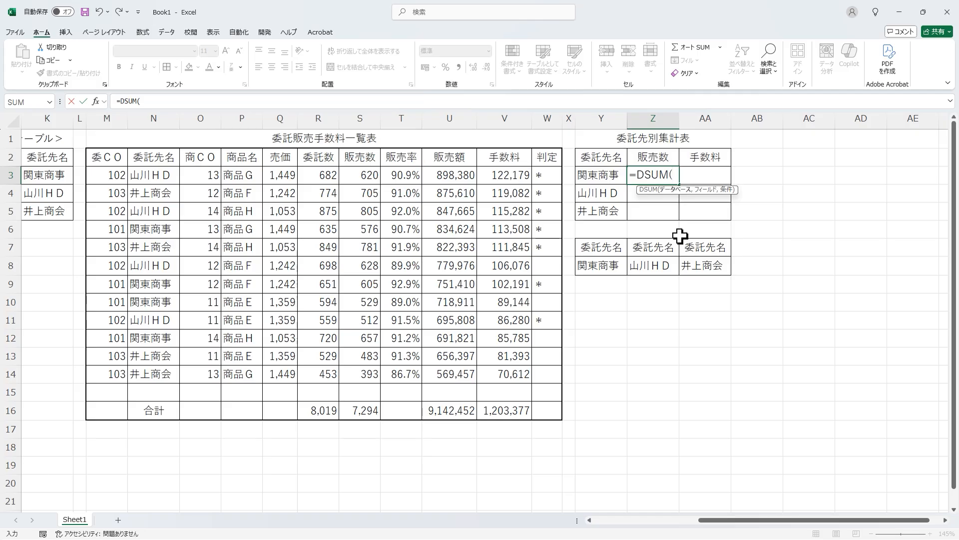
drag(124, 160, 541, 376)
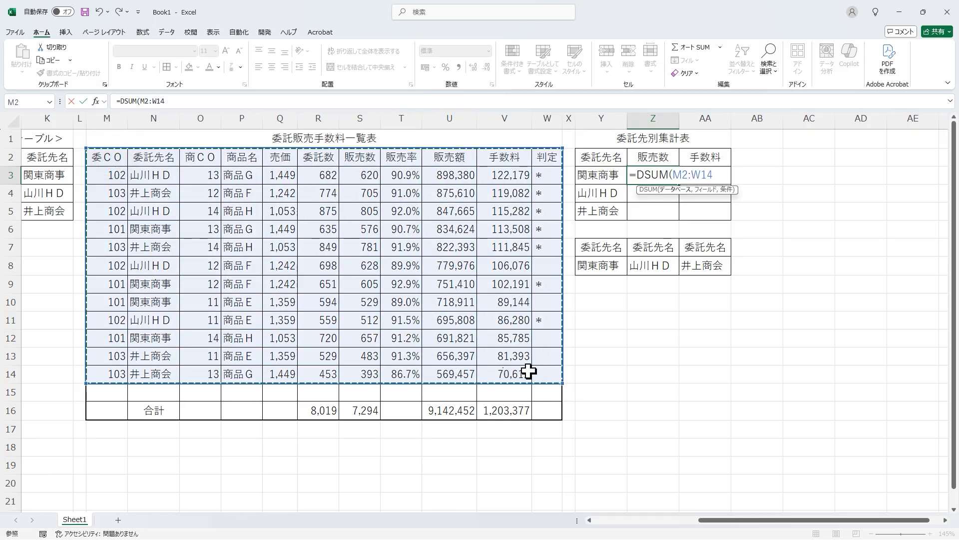
key(F4)
text(,)
click(653, 159)
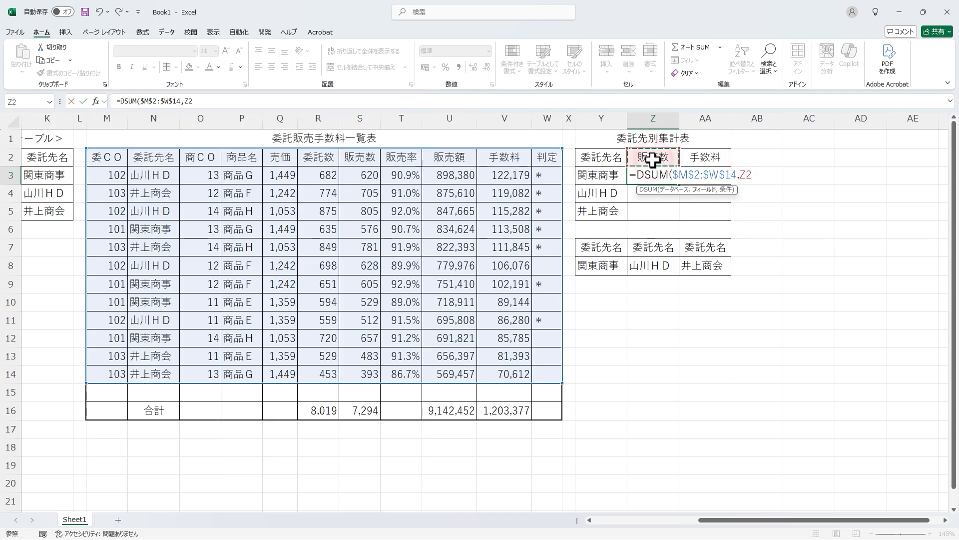
text(,)
drag(611, 252, 608, 265)
key(F4)
text())
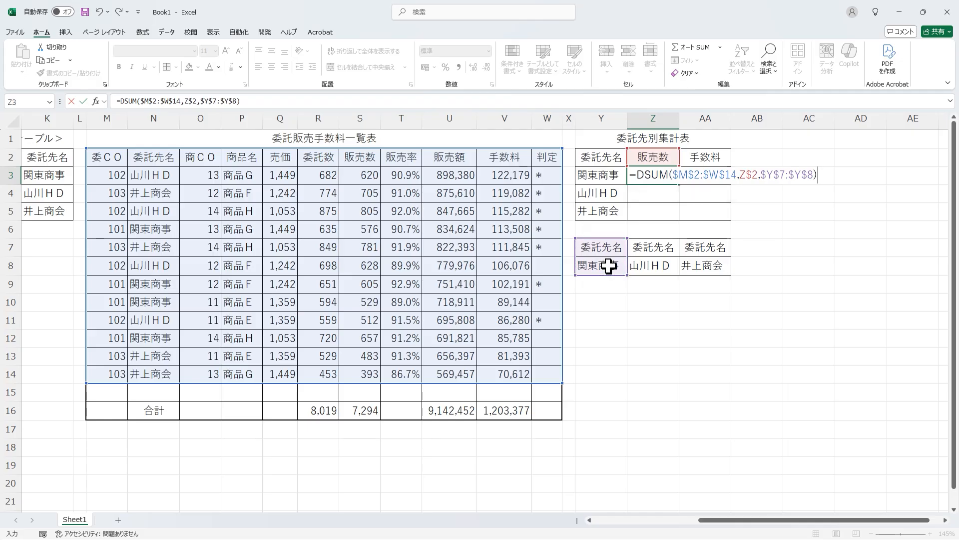
key(Return)
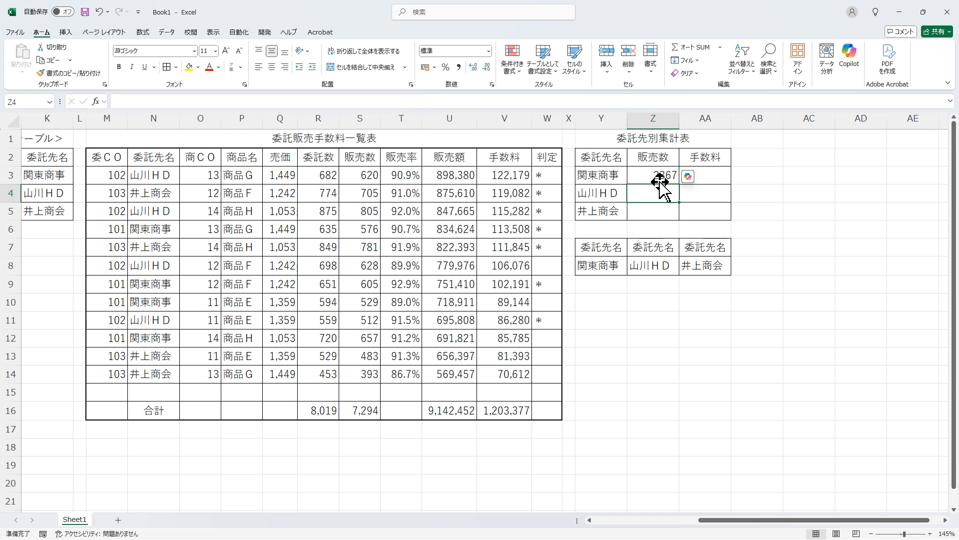
Step: Copy the Z3 formula down to Z5, changing the criteria range to $Z$7:$Z$8 in Z4 and $AA$7:$AA$8 in Z5
click(658, 189)
drag(677, 185, 668, 216)
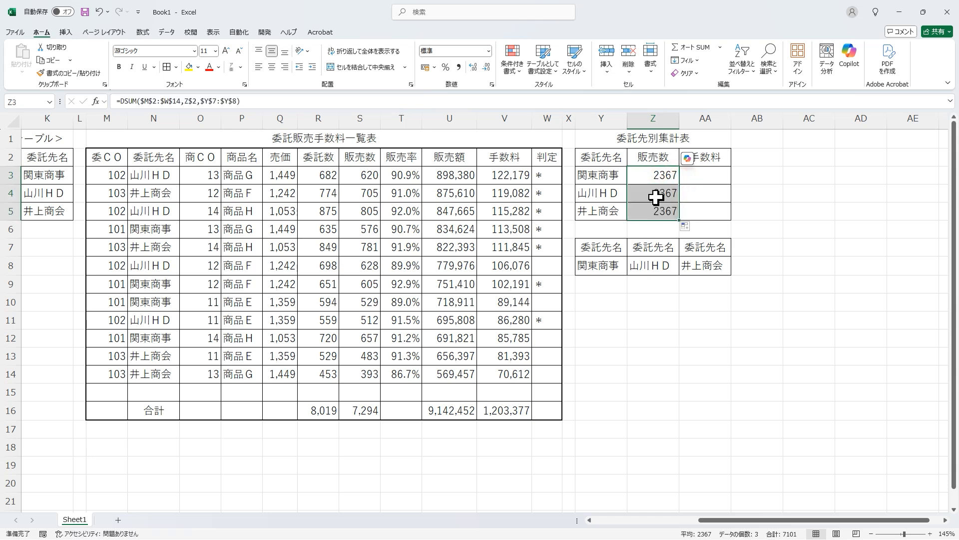
double_click(655, 197)
drag(628, 260, 659, 260)
key(Return)
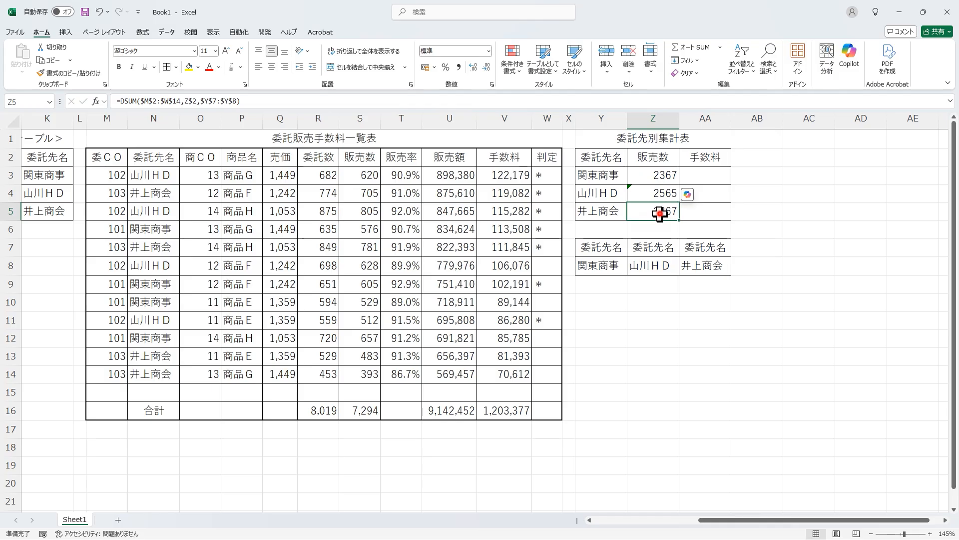
double_click(658, 214)
drag(627, 266, 705, 270)
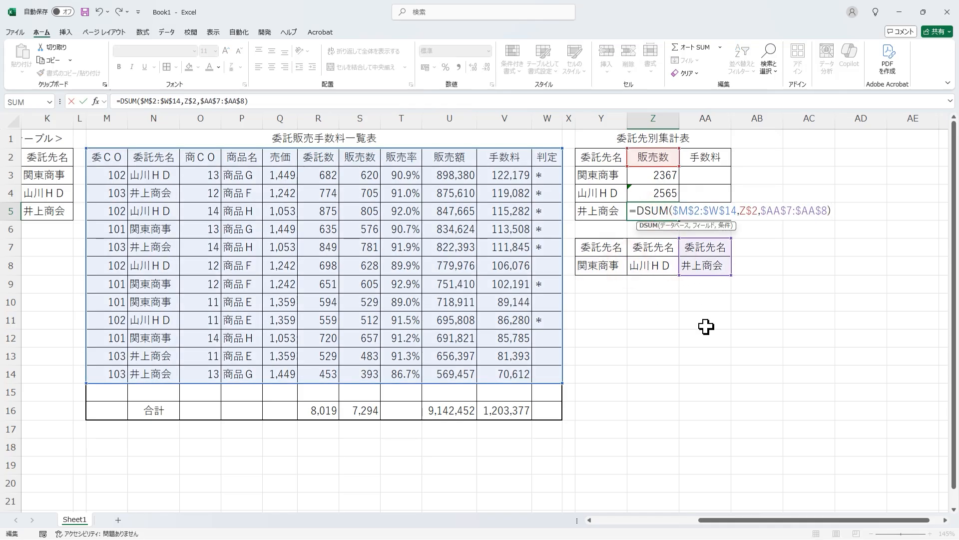
key(Return)
Step: Copy the DSUM formulas in Z3:Z5 across to AA3:AA5 and apply thousands separators to Z3:AA5
drag(665, 178, 724, 220)
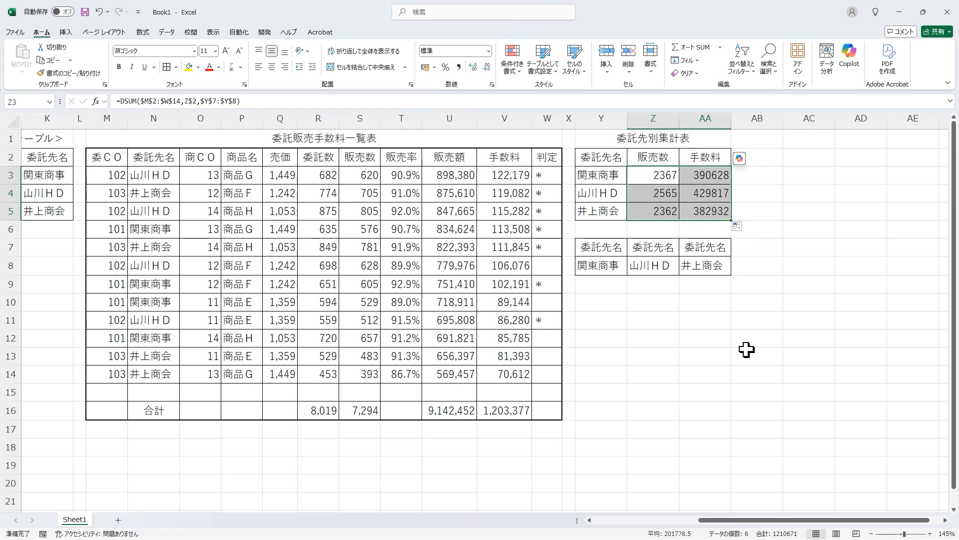
drag(659, 175, 697, 210)
click(459, 67)
drag(613, 120, 703, 122)
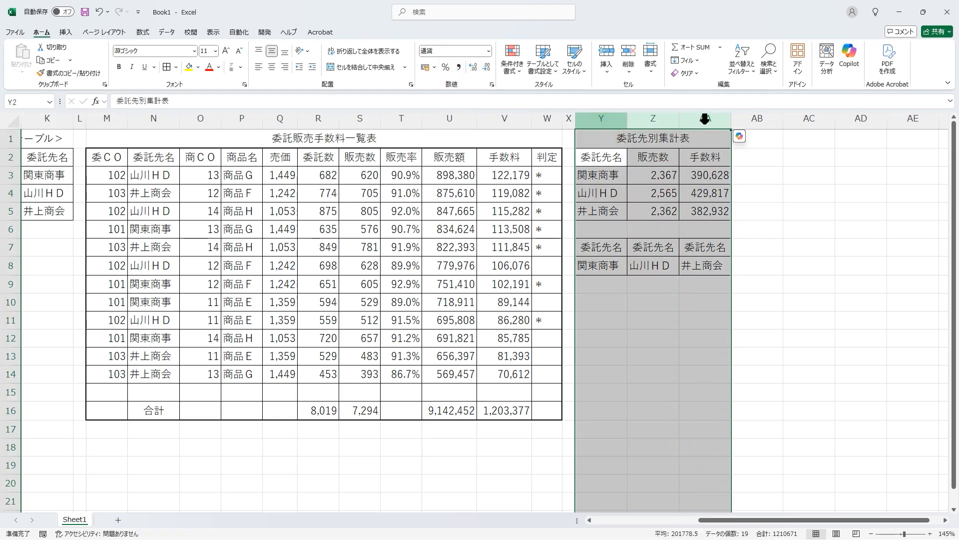
Step: Add a thick outside border around the summary table Y2:AA5
drag(600, 159, 707, 210)
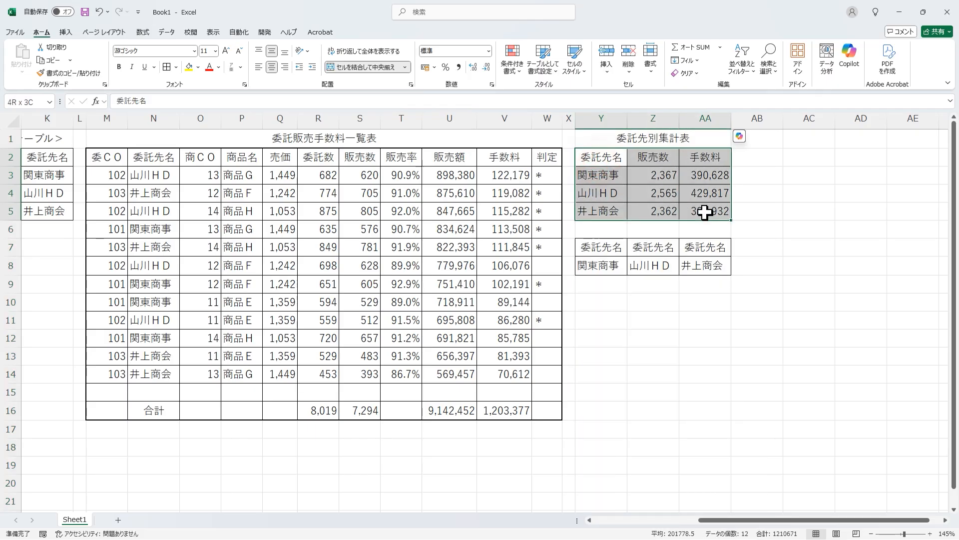
click(176, 67)
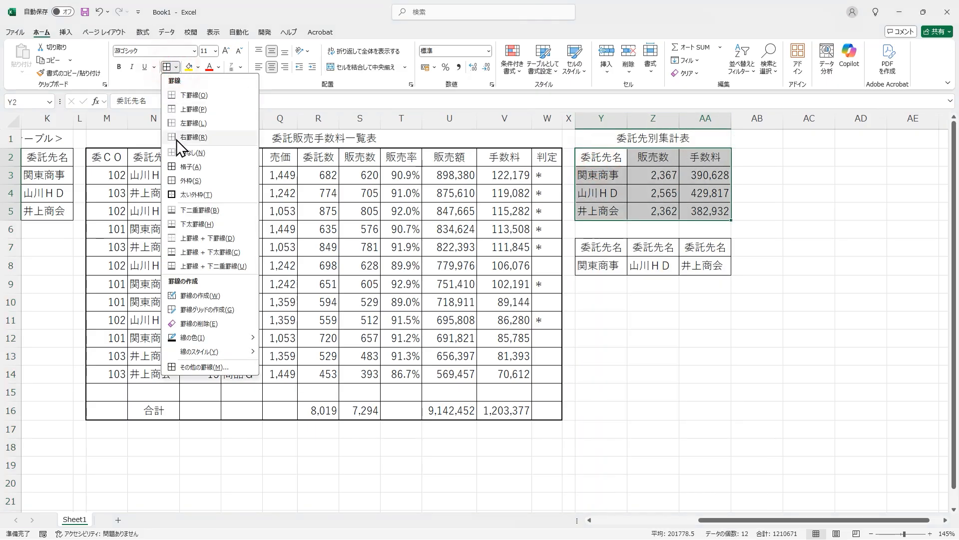
click(188, 192)
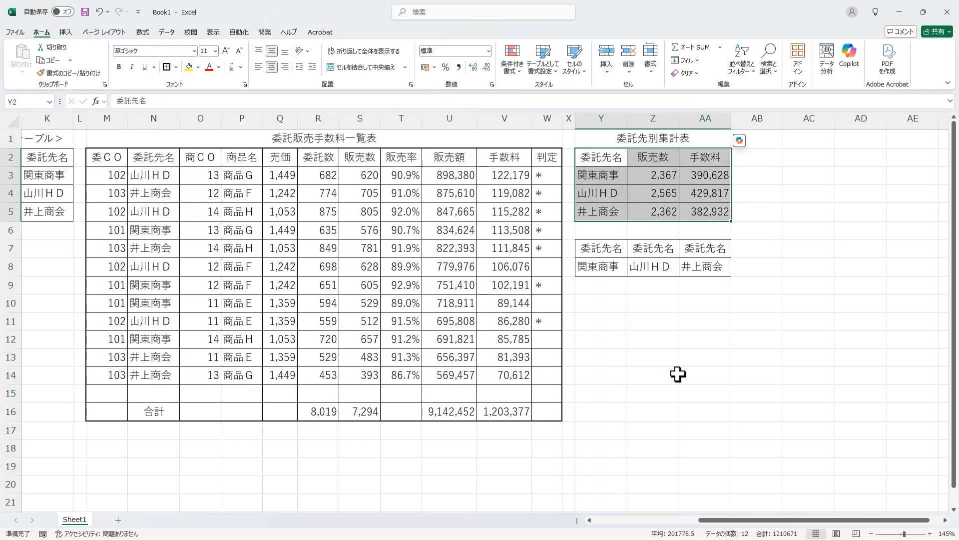
click(752, 393)
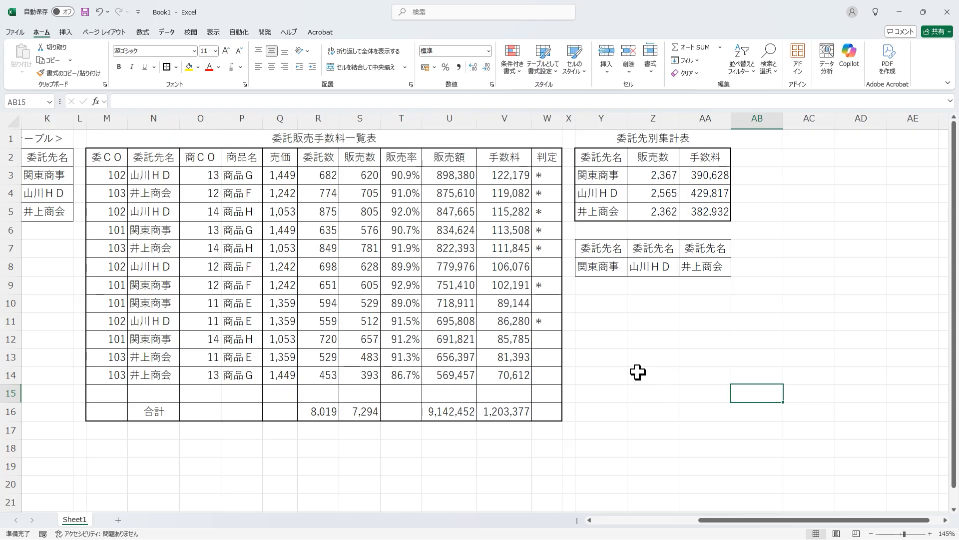
Step: Insert a 2-D pie chart of 手数料 by 委託先名, using Y2:Y5 and AA2:AA5 of the summary table
drag(703, 157, 701, 212)
ctrl+drag(610, 157, 610, 212)
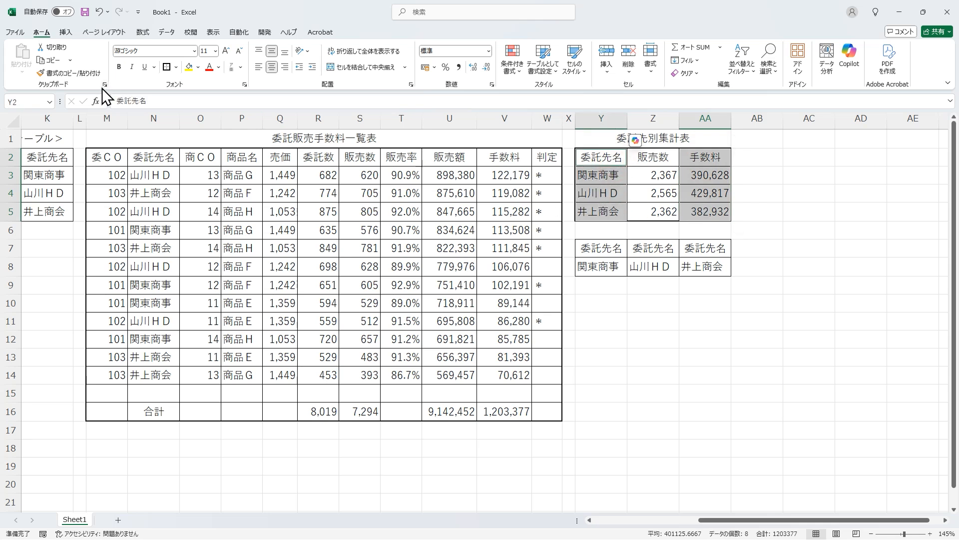
click(66, 32)
click(329, 80)
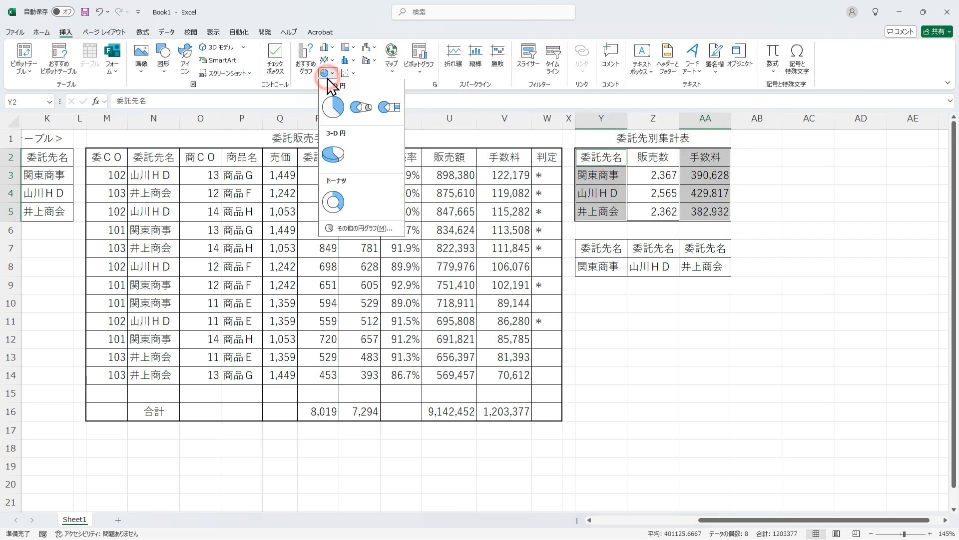
click(333, 107)
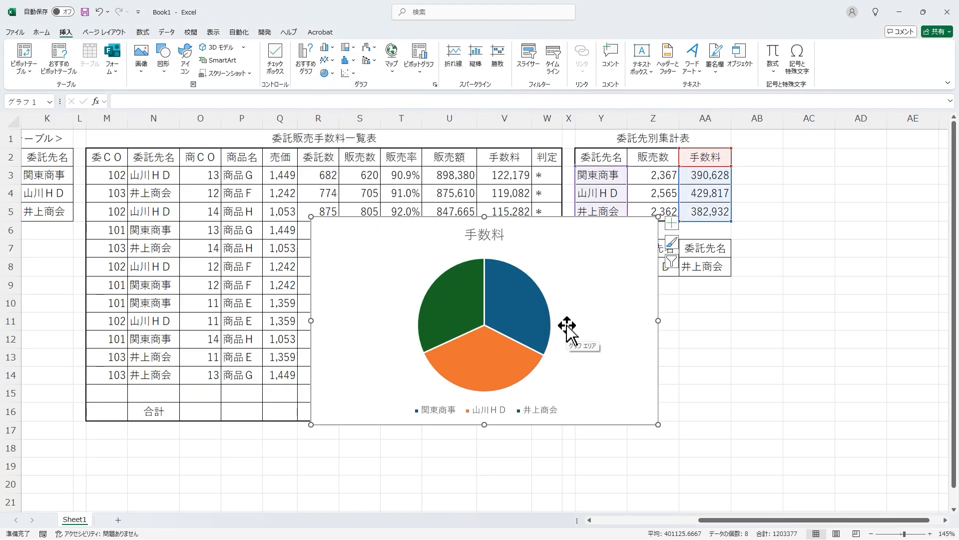
Step: Change the pie chart's title to 手数料の構成比
click(488, 234)
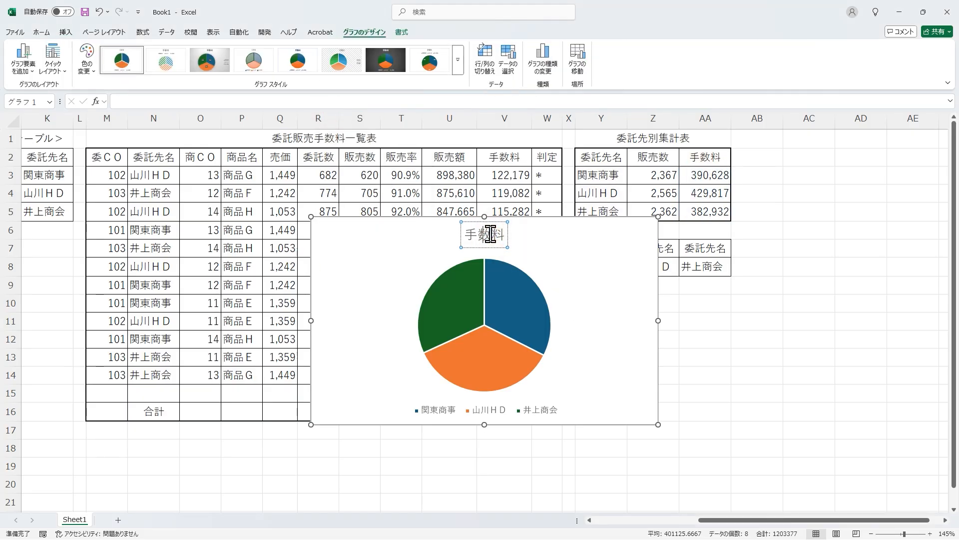
key(Right)
key(Right)
key(Right)
text(のこうｓeig)
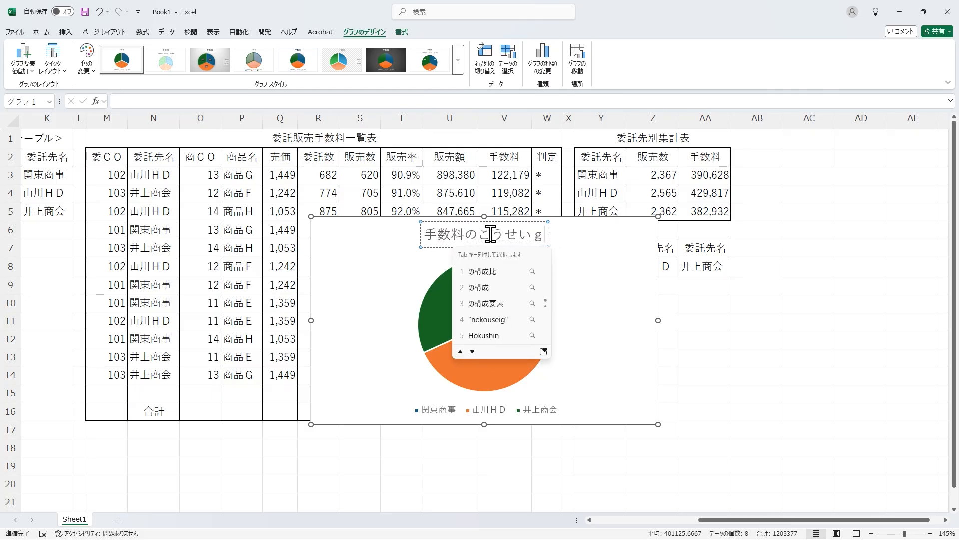
key(BackSpace)
text(ihi)
key(space)
key(BackSpace)
key(BackSpace)
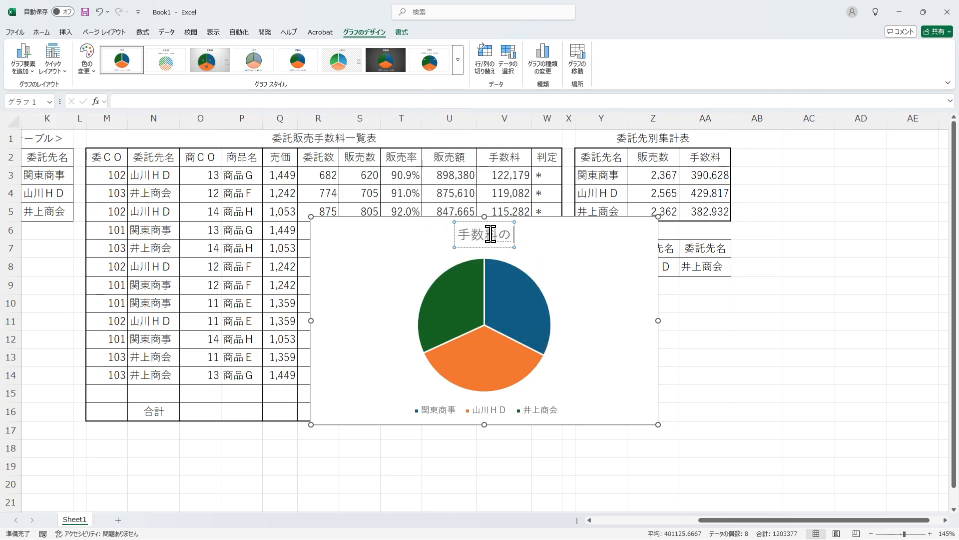
key(Tab)
key(Return)
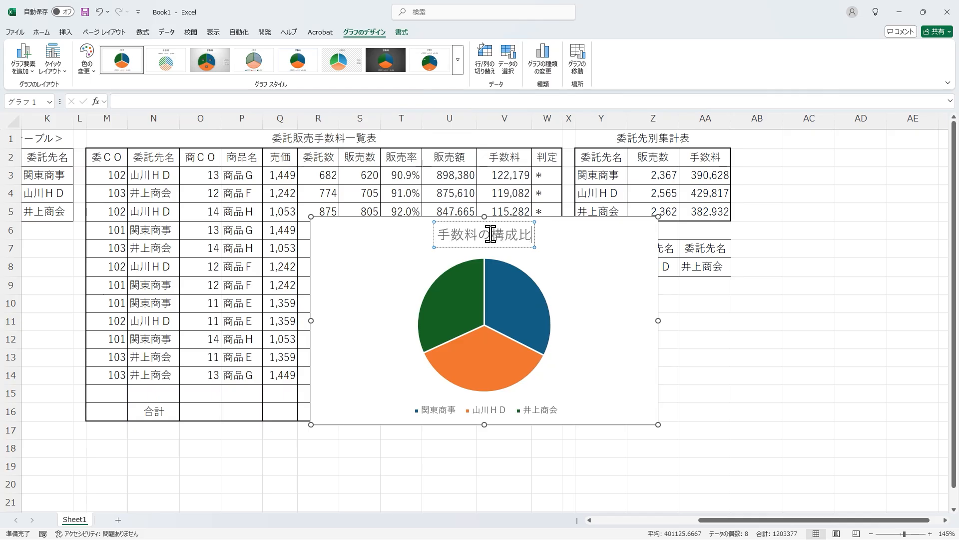
click(560, 240)
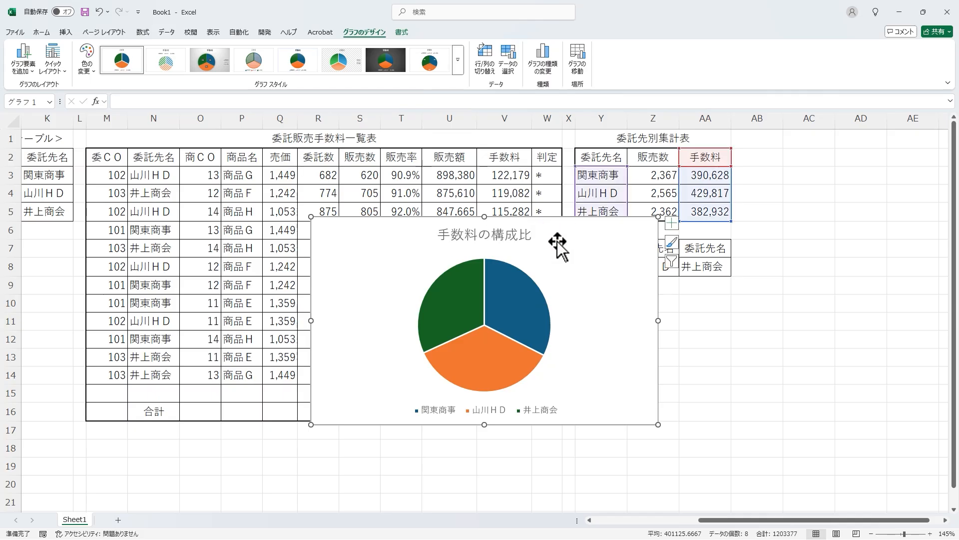
Step: Shift the pie chart slightly up and to the left, and add data labels to it
click(672, 222)
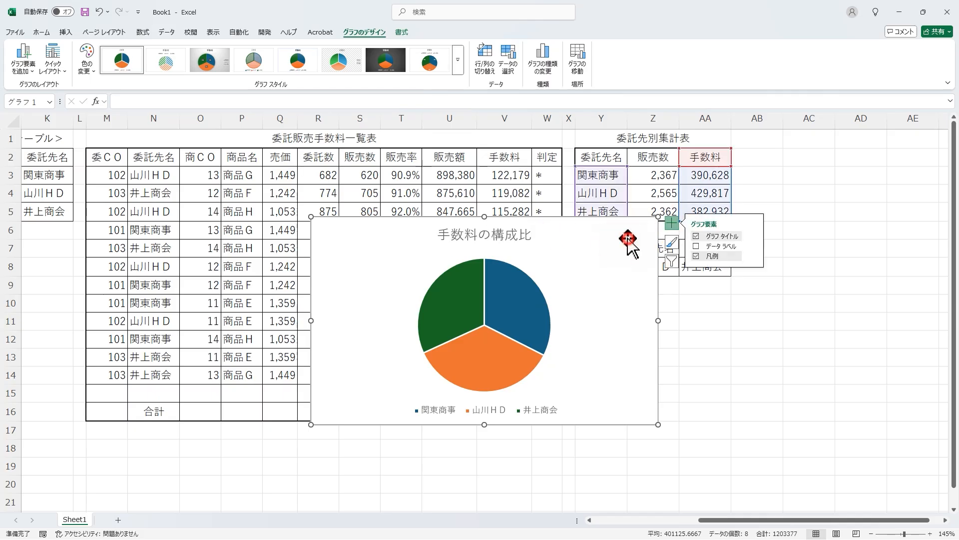
click(764, 338)
drag(627, 243, 597, 238)
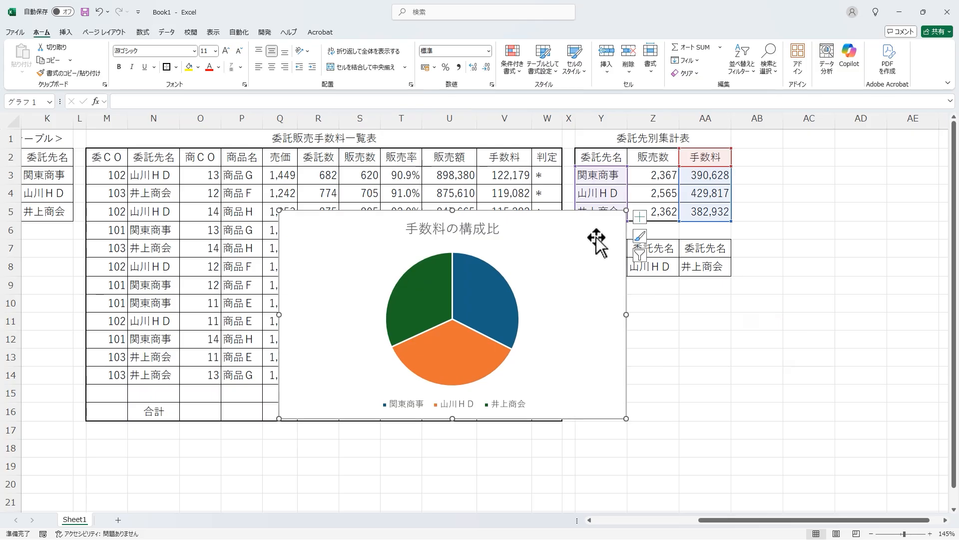
click(640, 217)
click(664, 240)
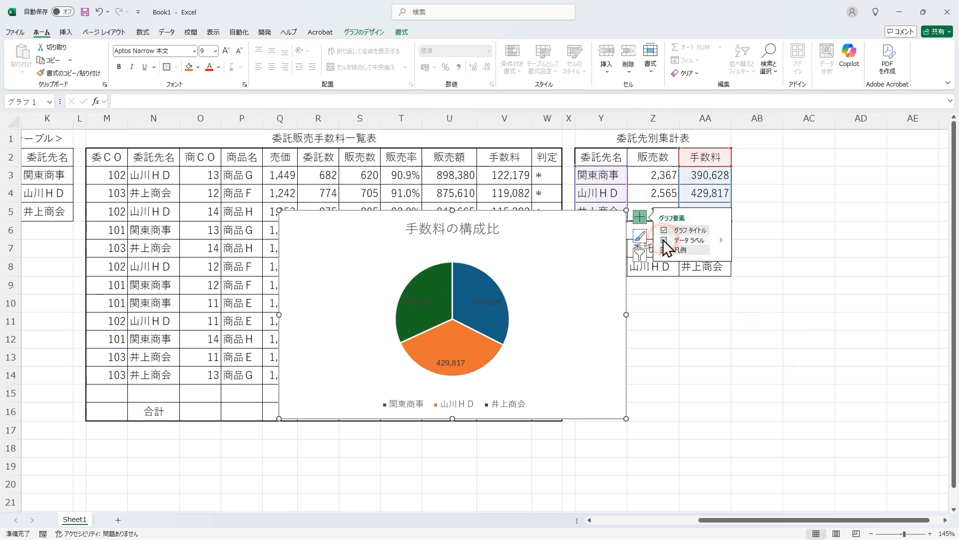
Step: Make the pie chart's data labels show percentages (パーセンテージ) instead of values (値)
click(720, 241)
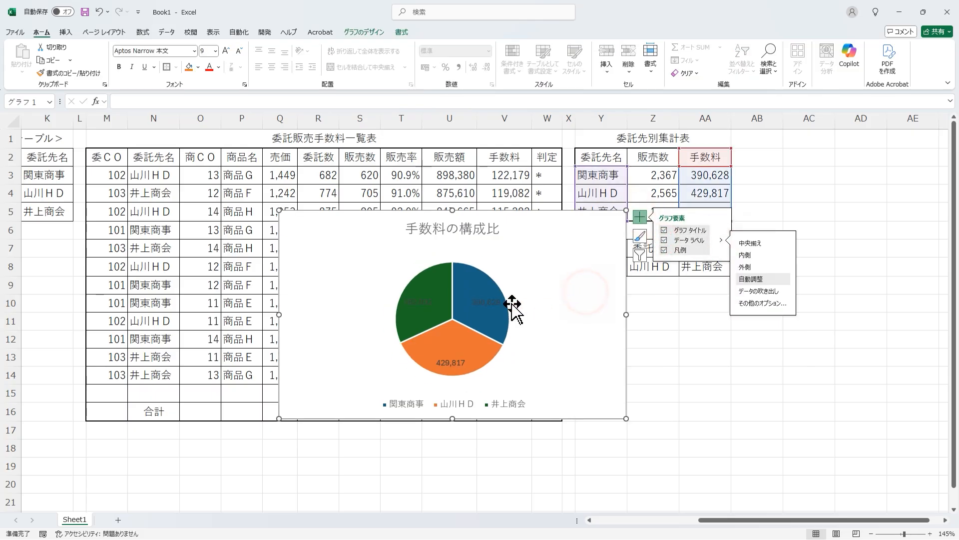
double_click(487, 302)
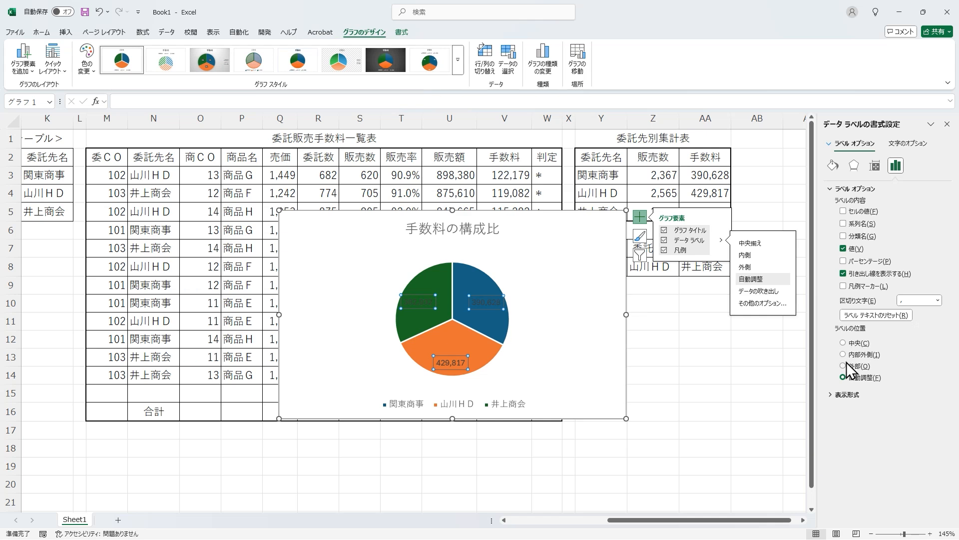
click(853, 261)
click(851, 249)
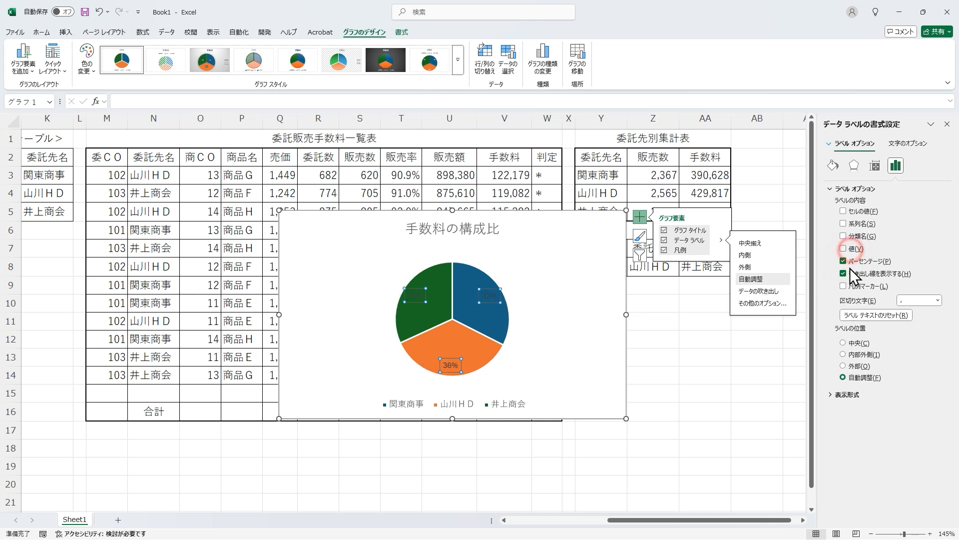
Step: Format the data labels as パーセンテージ with 1 decimal place and position them outside the pie (外部)
click(831, 395)
click(856, 419)
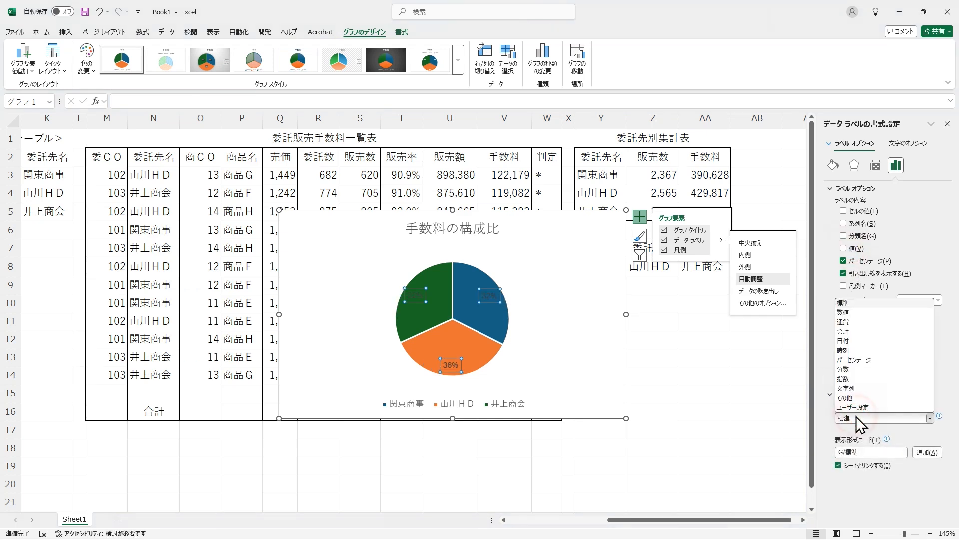
click(857, 368)
click(919, 432)
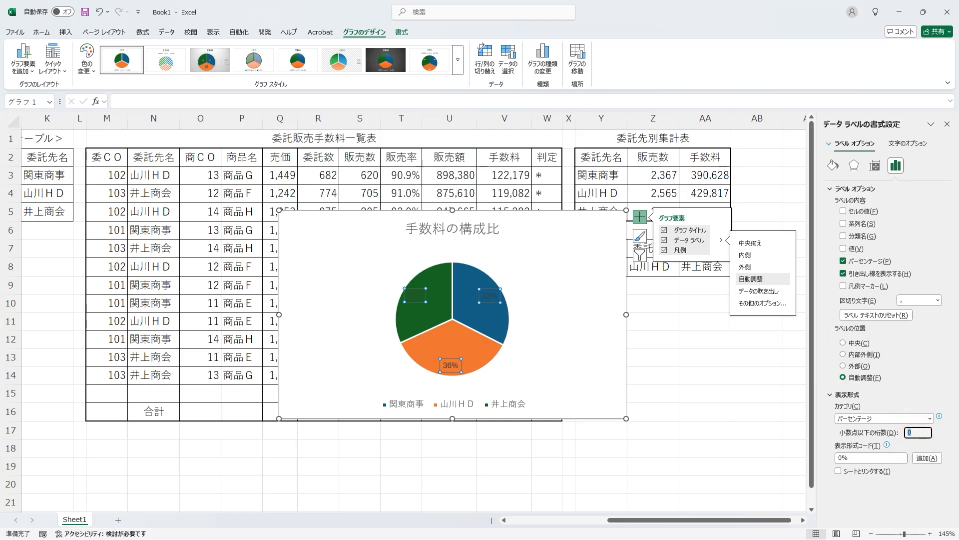
key(Return)
click(848, 367)
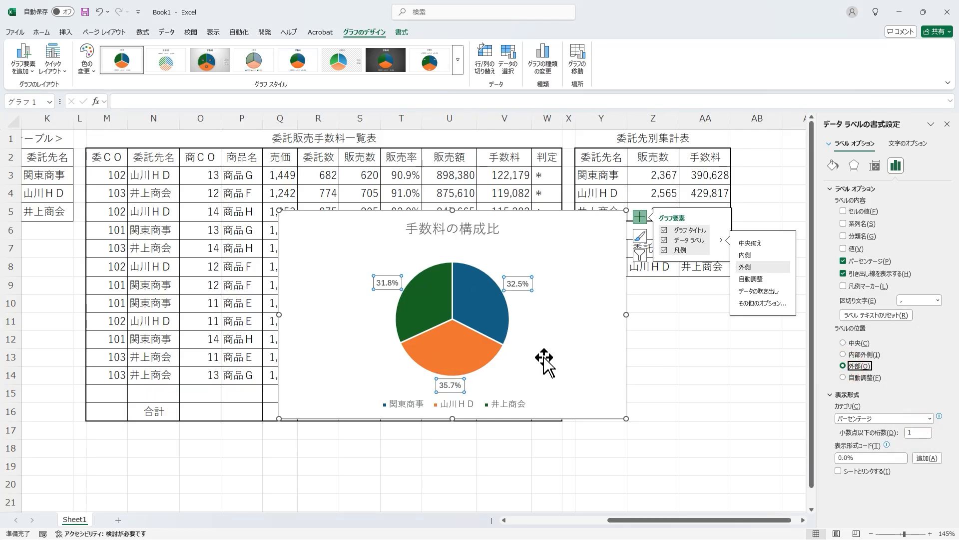
Step: Move the pie chart below the tables to about T18:AA29 and close the chart formatting pane
scroll(595, 322, down, 1)
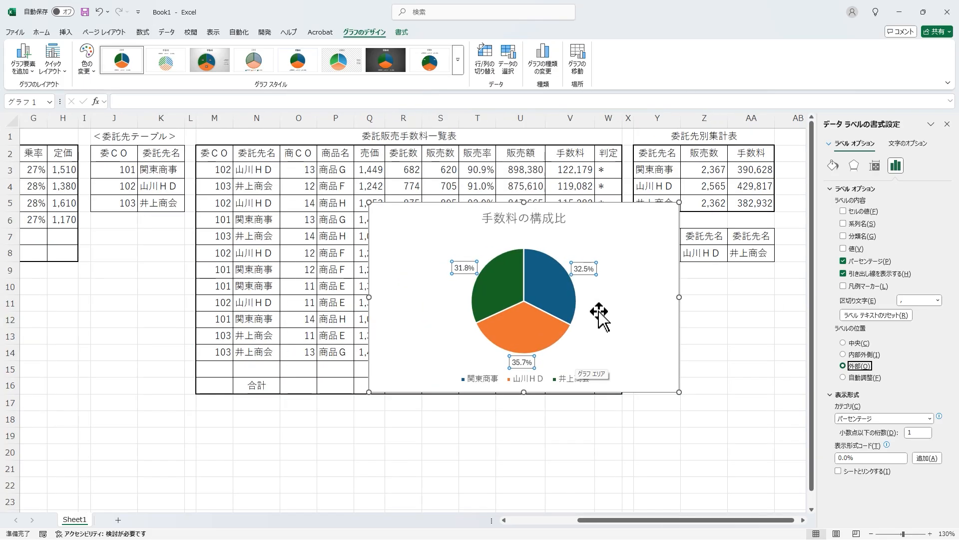
drag(646, 250, 733, 445)
scroll(733, 445, down, 1)
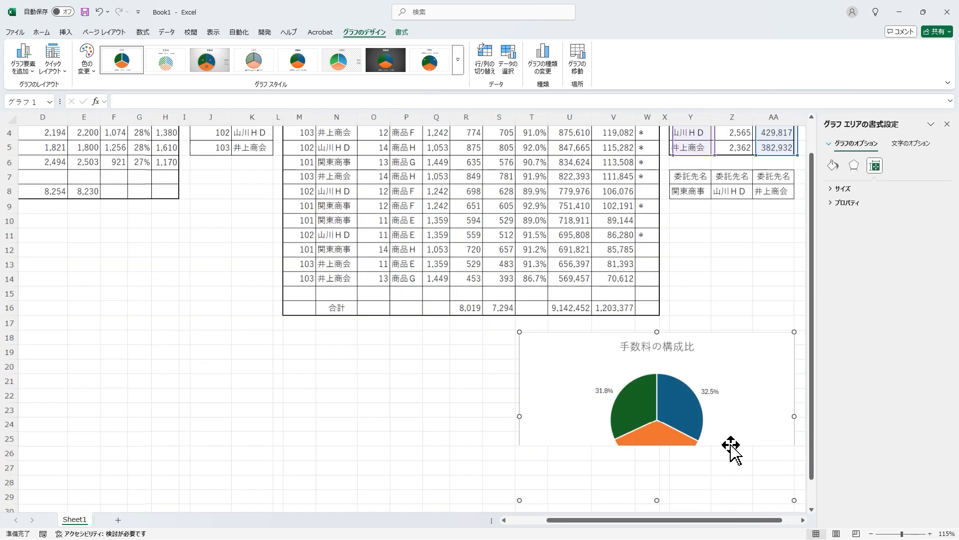
scroll(456, 379, up, 1)
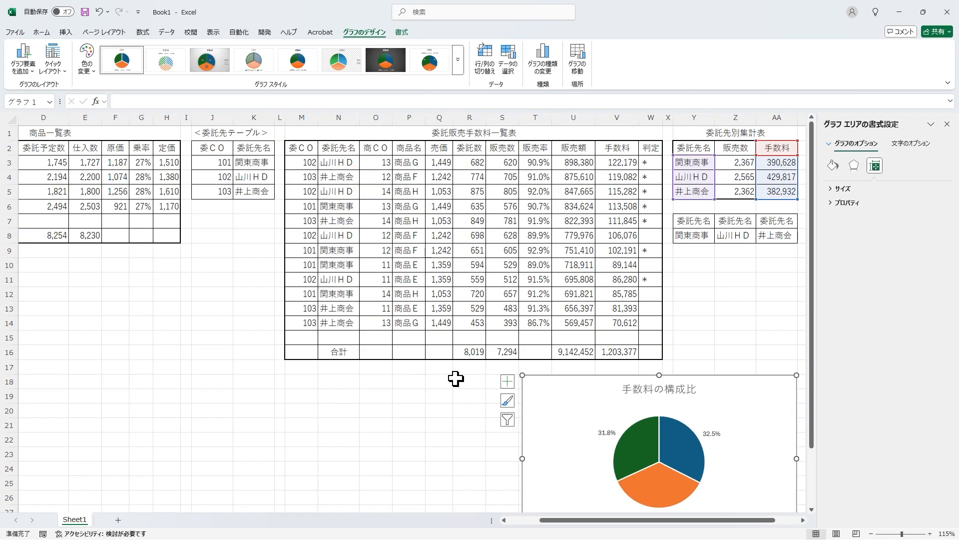
click(947, 124)
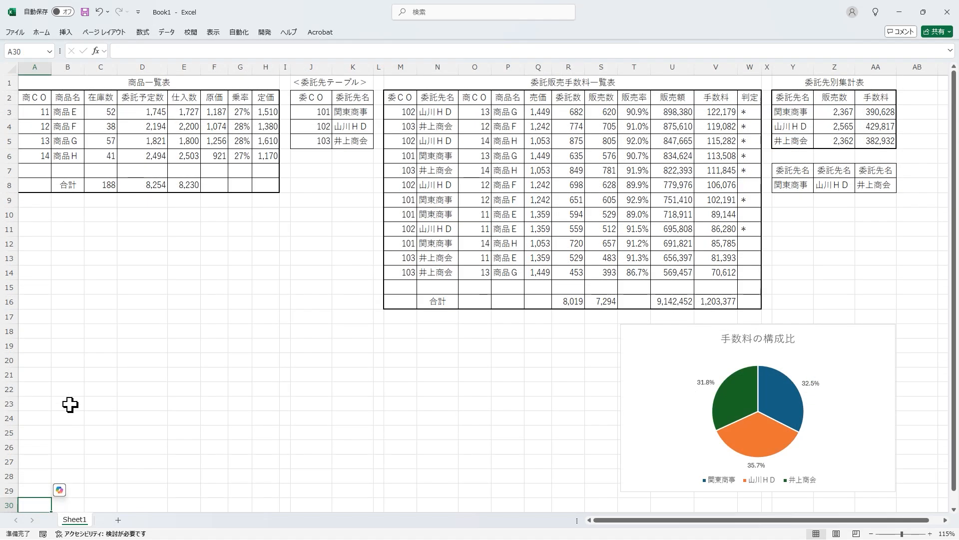